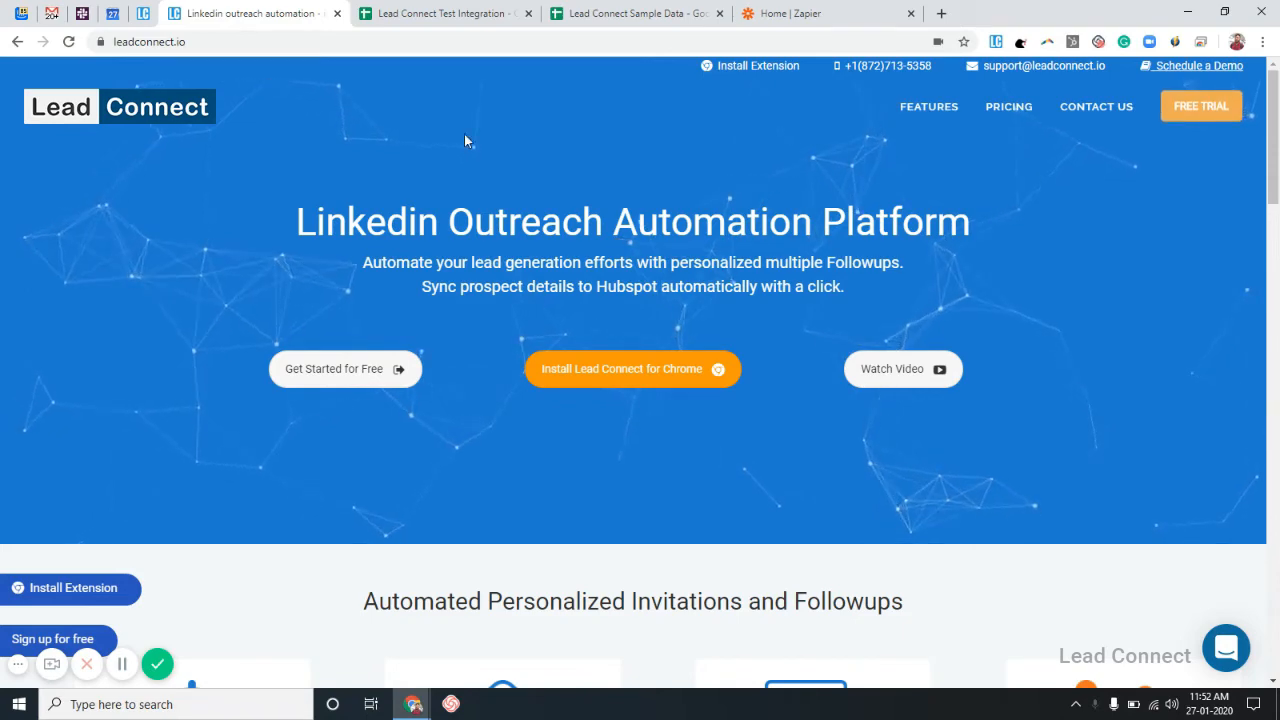
Switch to the Lead Connect Test Integration Google Sheet with its Linkedin Profile URL column.
click(452, 13)
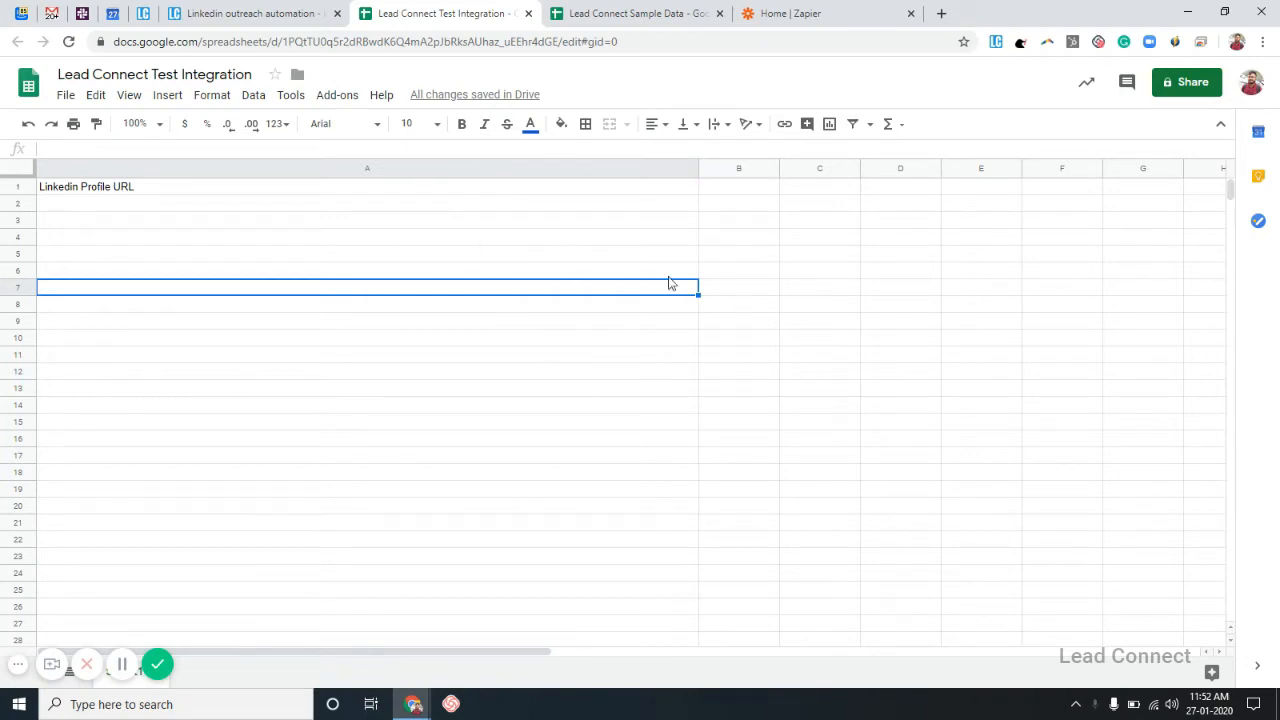
Select cell A2, glance at the Zapier dashboard, then return to the LeadConnect landing page.
click(558, 206)
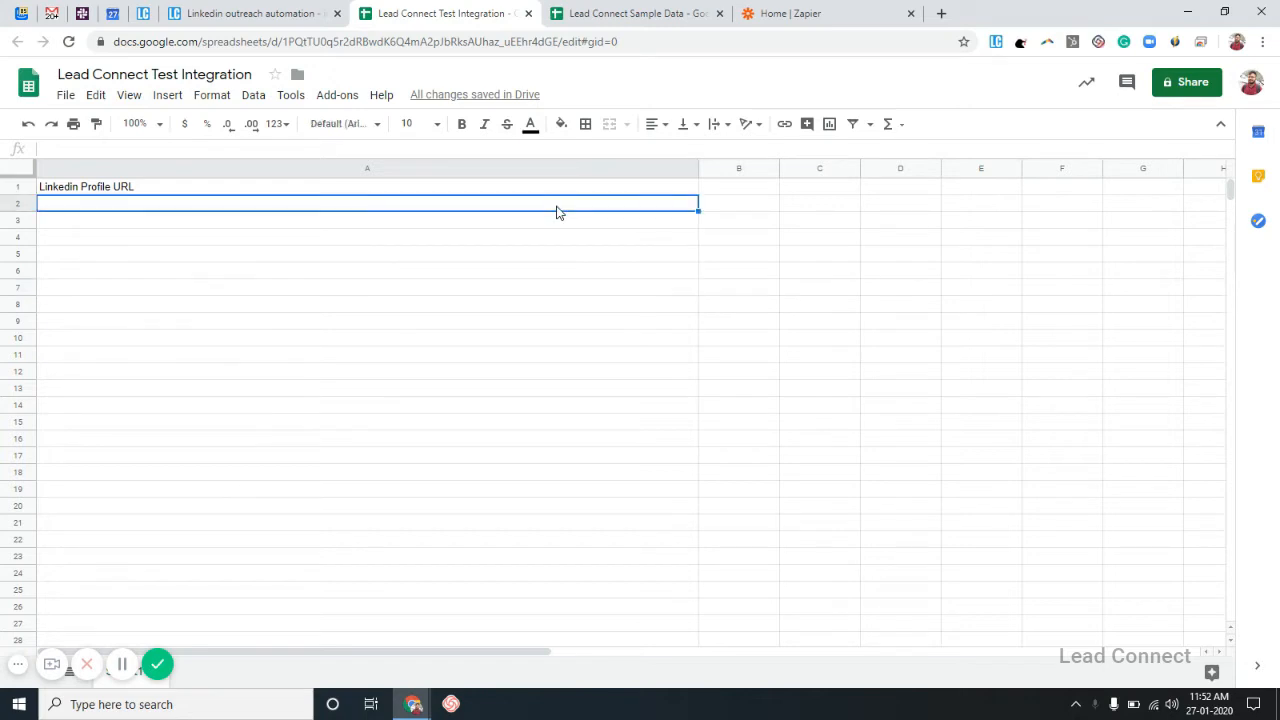
click(837, 10)
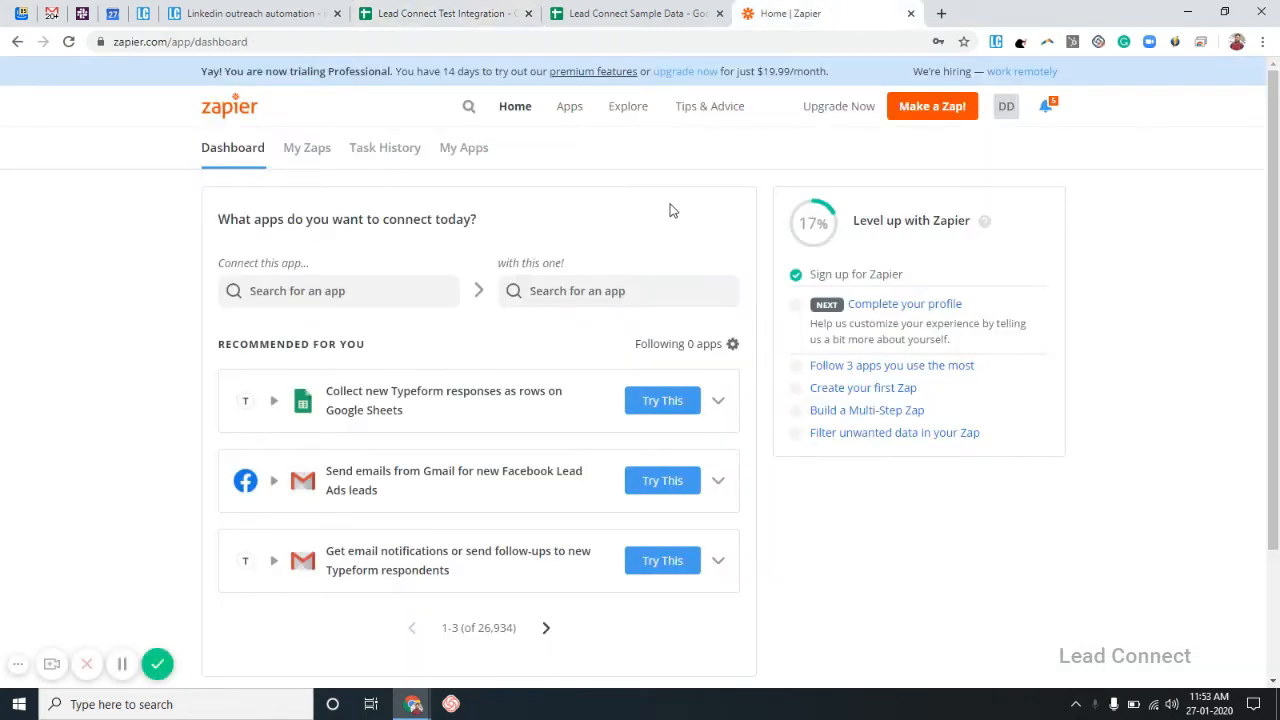
click(443, 12)
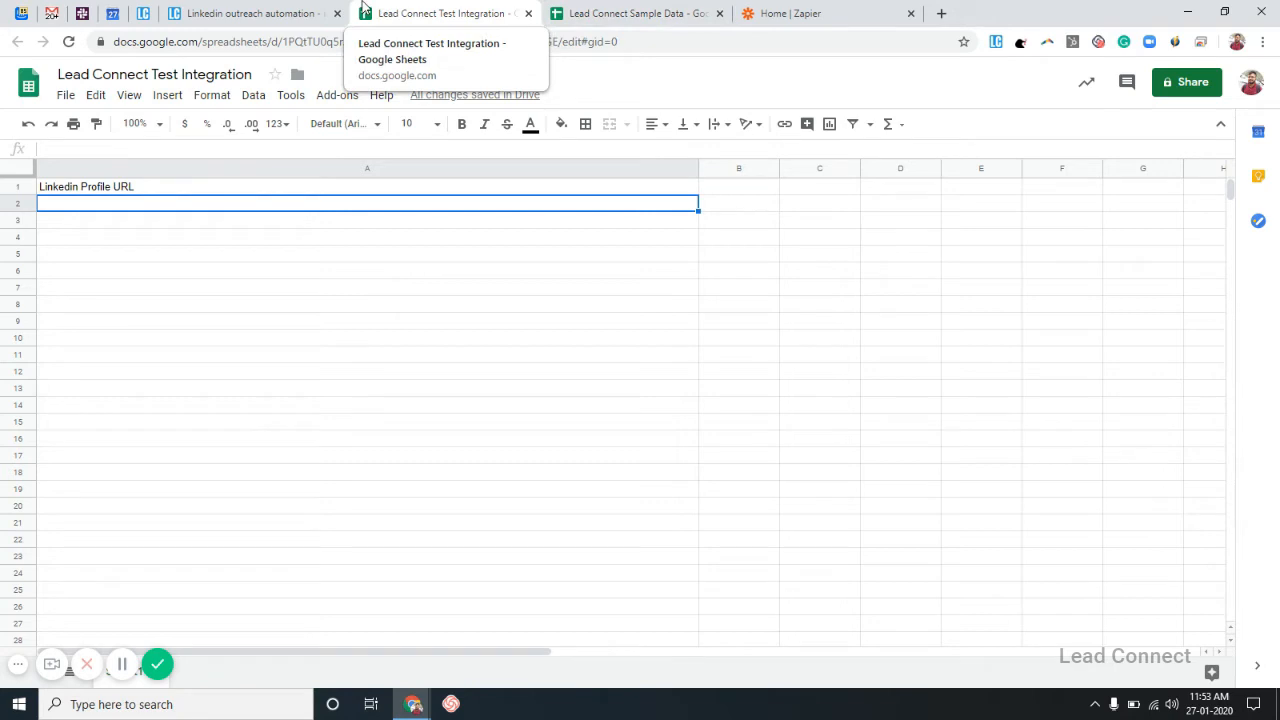
click(253, 12)
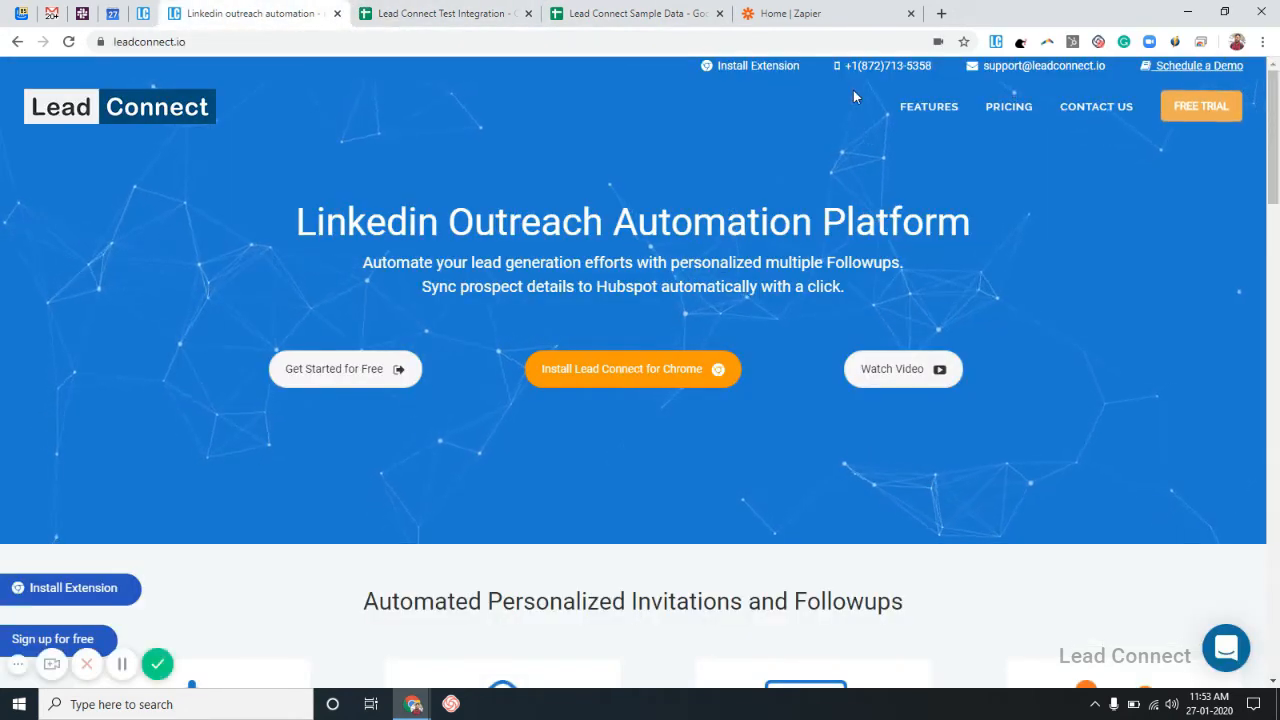
Start a new sequence from the LeadConnect extension's Manage Sequences page.
click(995, 42)
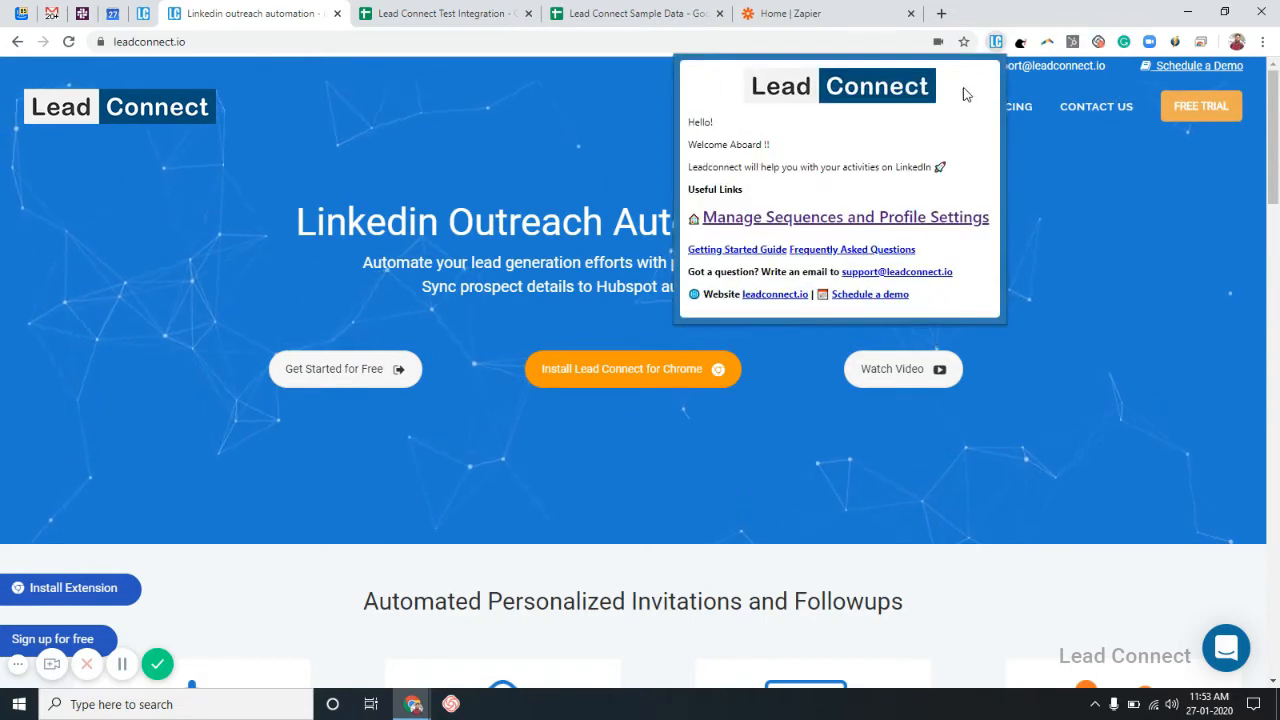
click(886, 217)
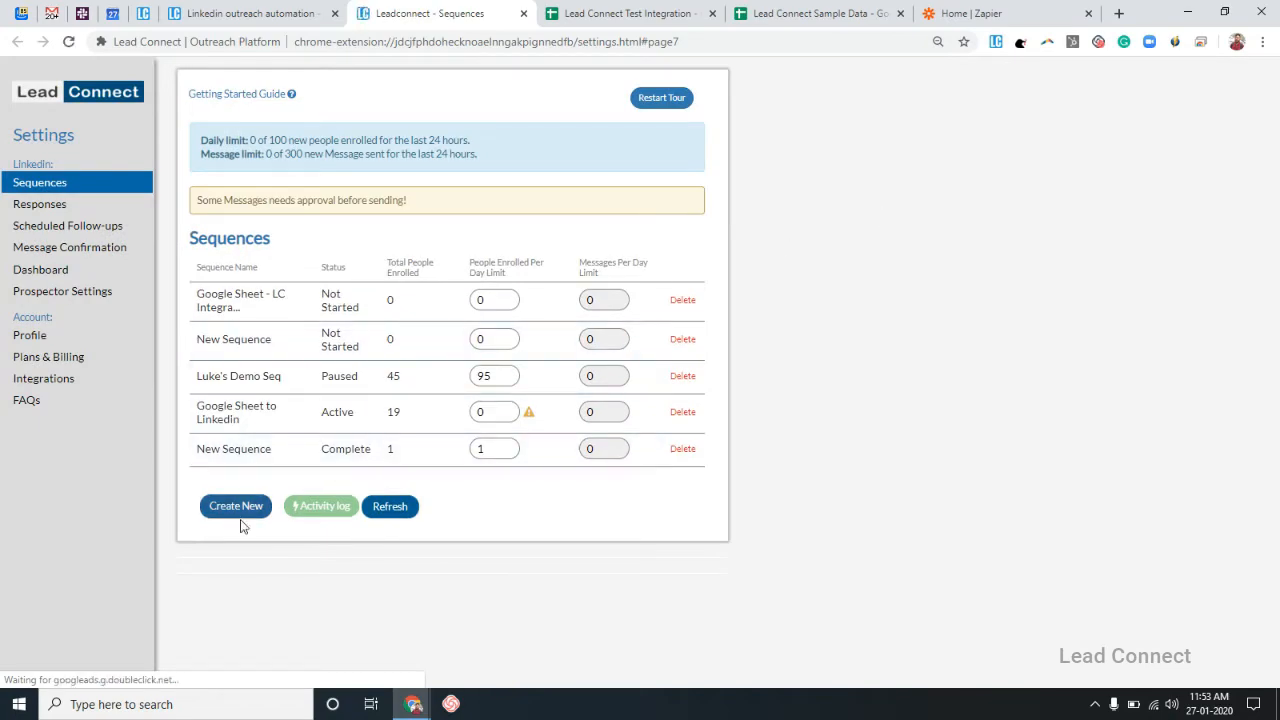
click(236, 506)
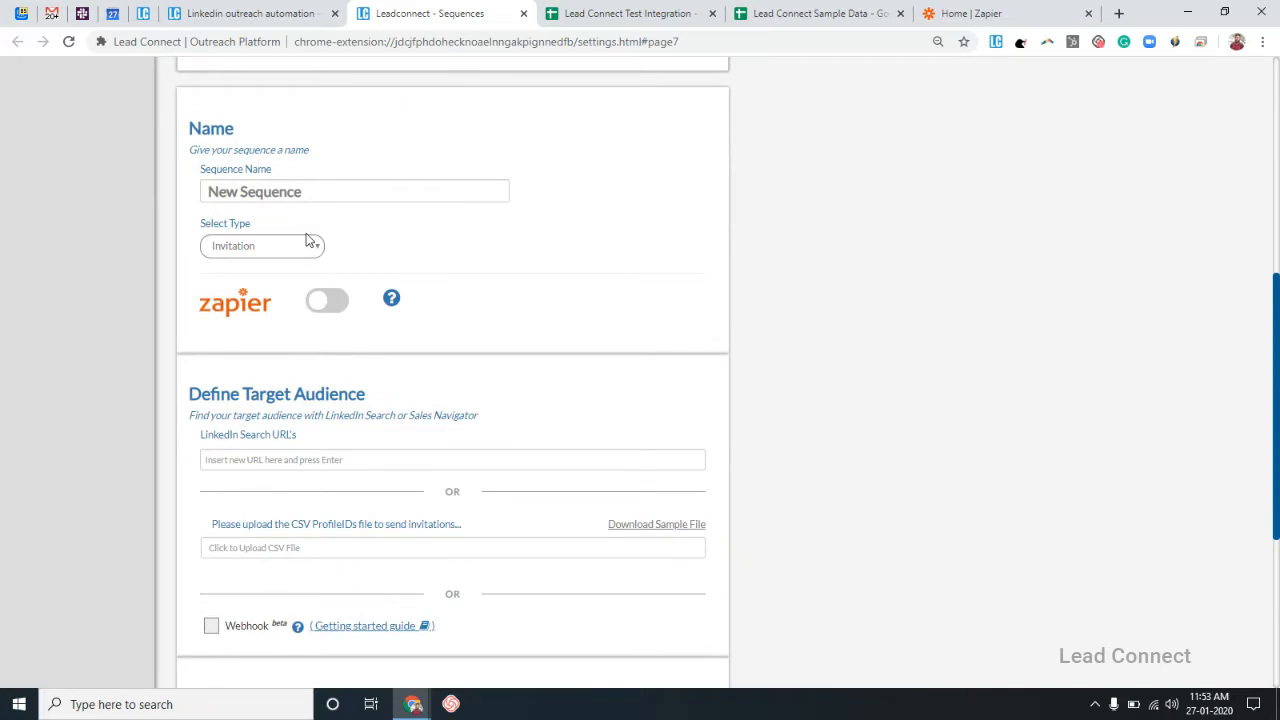
Name the sequence 'Google Sheet to LinkedIn Integration'.
drag(314, 191, 141, 190)
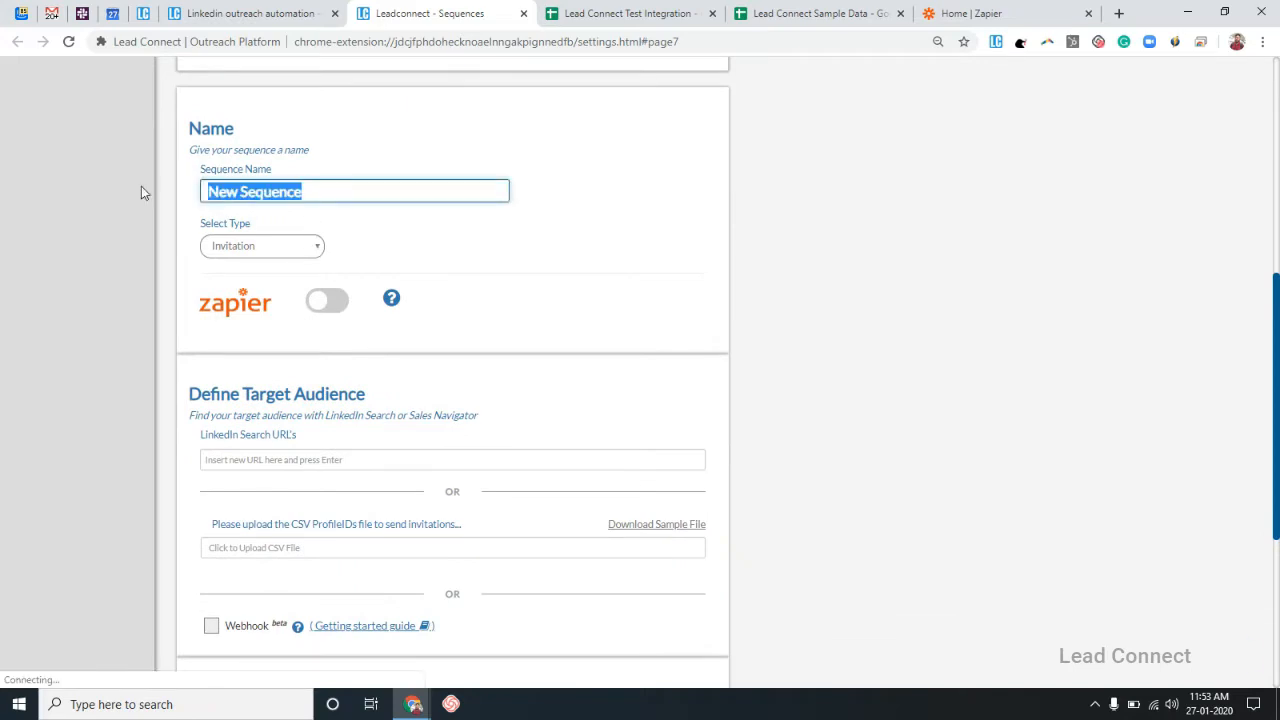
text(google)
key(BackSpace)
key(BackSpace)
key(BackSpace)
key(BackSpace)
key(BackSpace)
key(BackSpace)
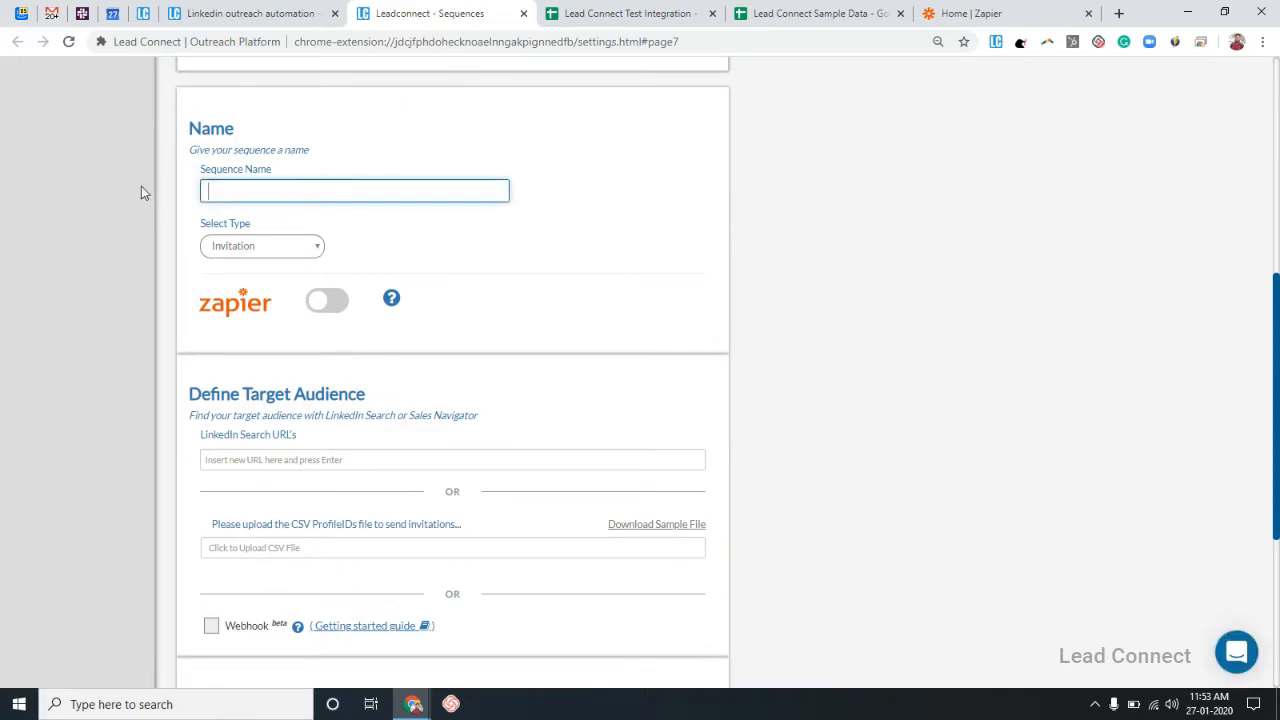
text(Google Sheet to Linkeidn)
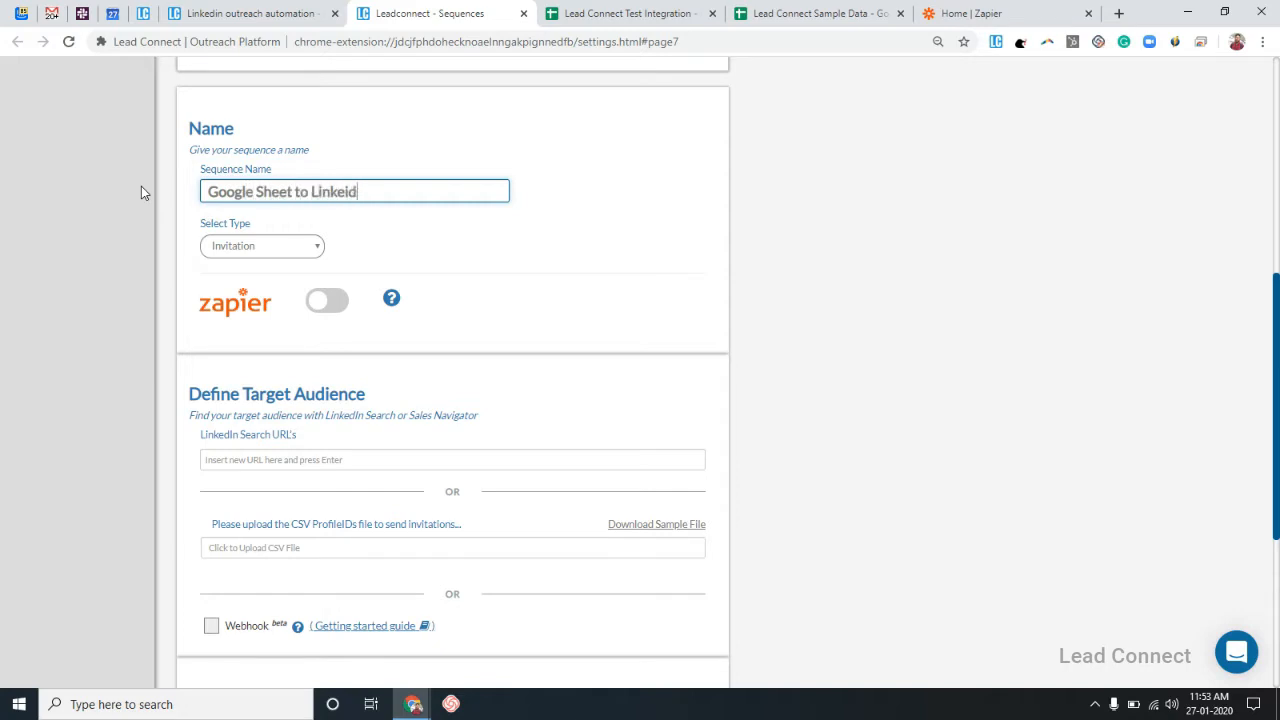
key(BackSpace)
key(BackSpace)
key(BackSpace)
text(ed)
key(BackSpace)
key(BackSpace)
text(dIn Integration)
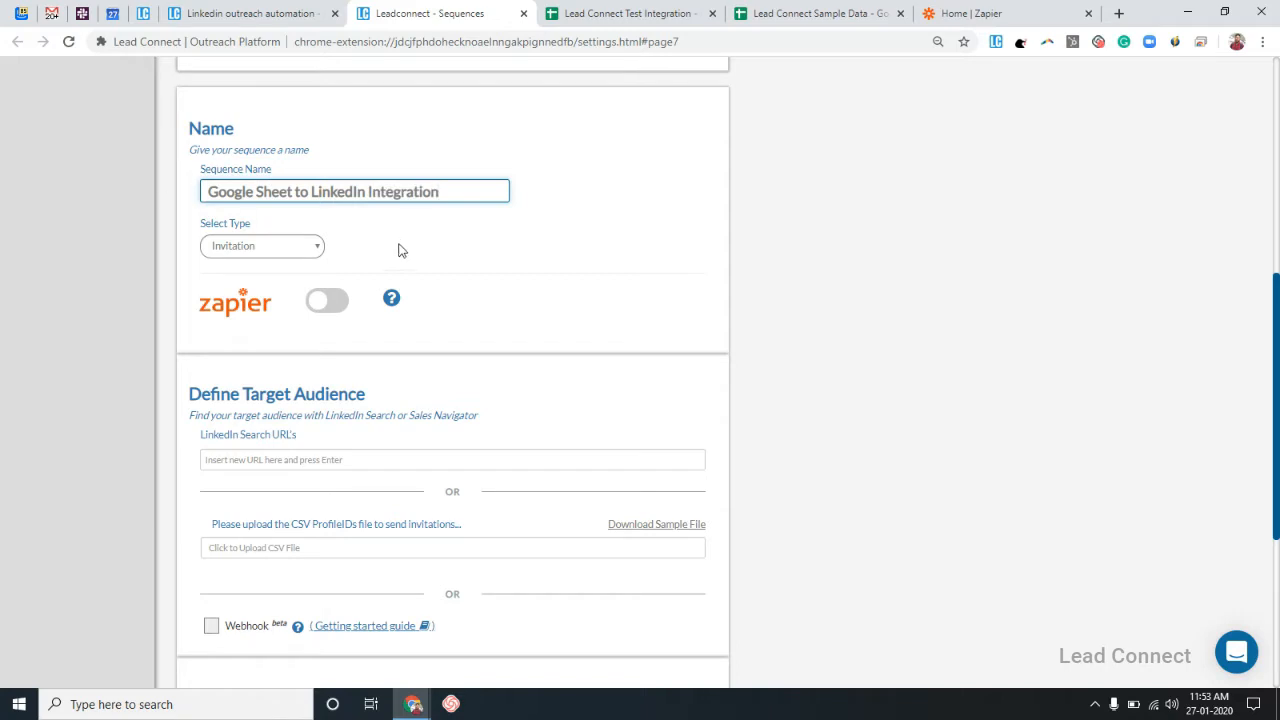
click(398, 252)
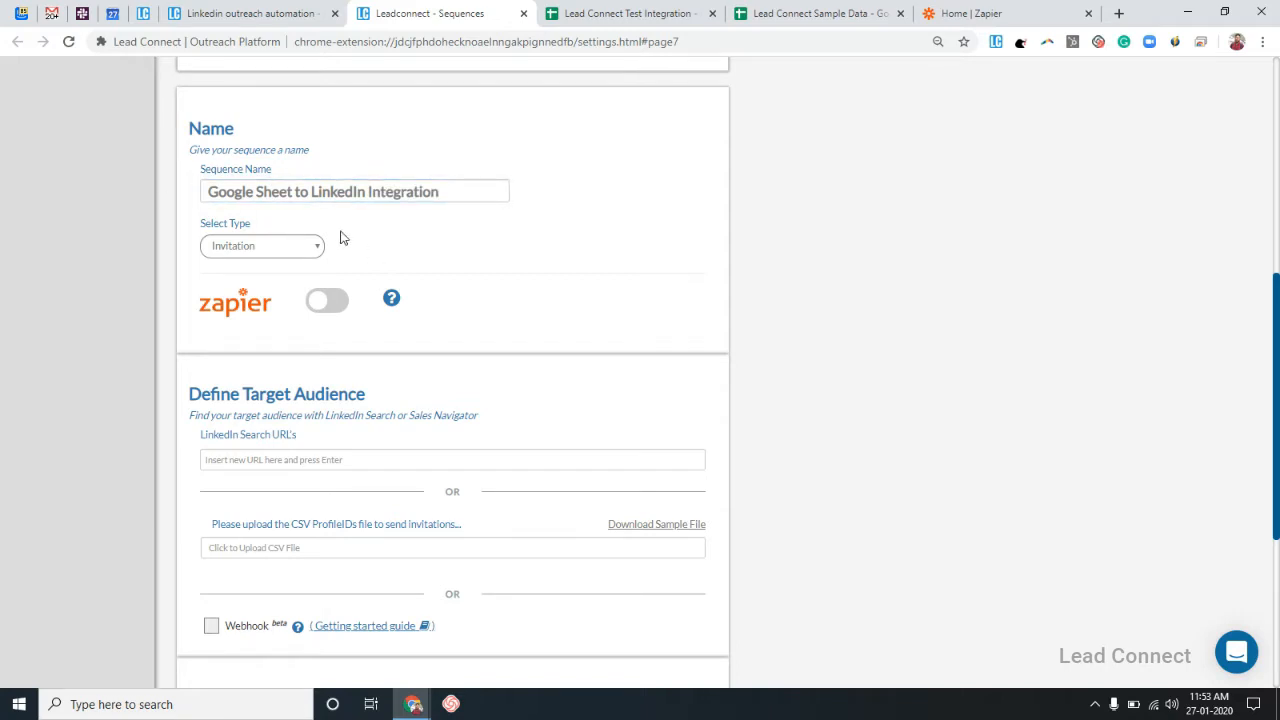
scroll(386, 290, down, 3)
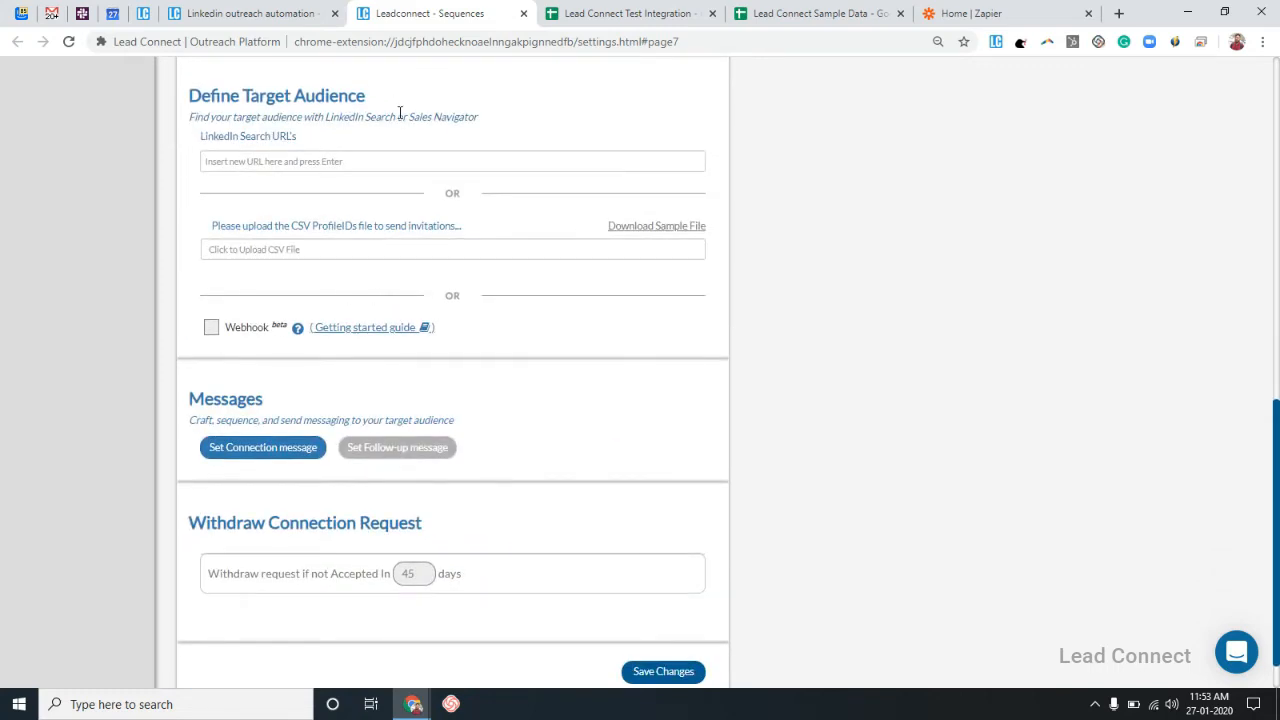
Source prospects from Webhook and add a 'Hello {firstname}' connection message with fallback 'there'.
click(212, 331)
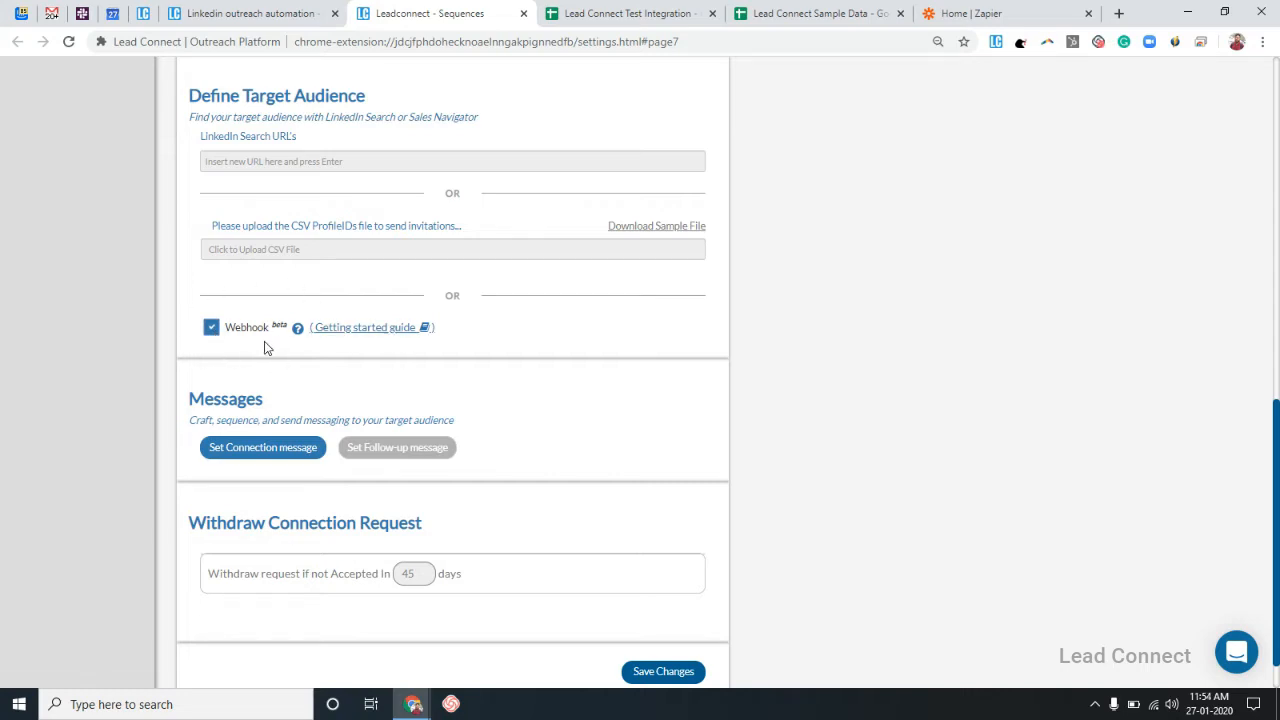
click(268, 452)
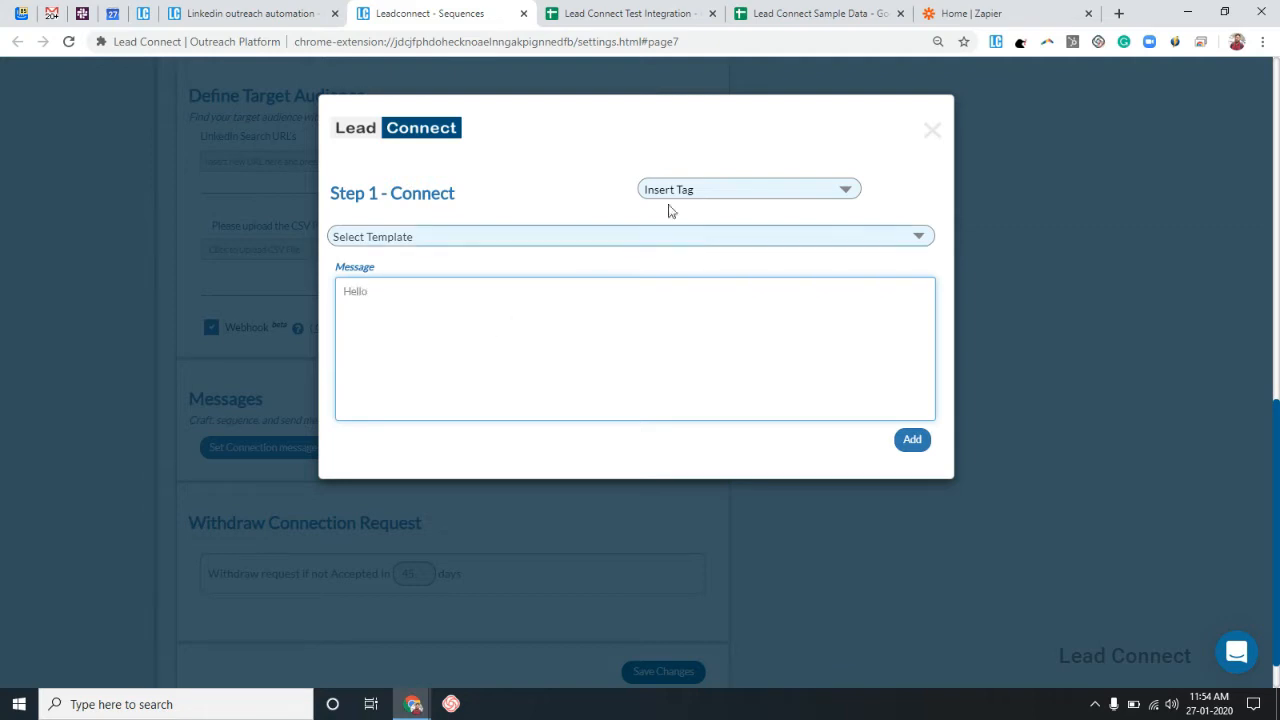
click(731, 191)
click(736, 211)
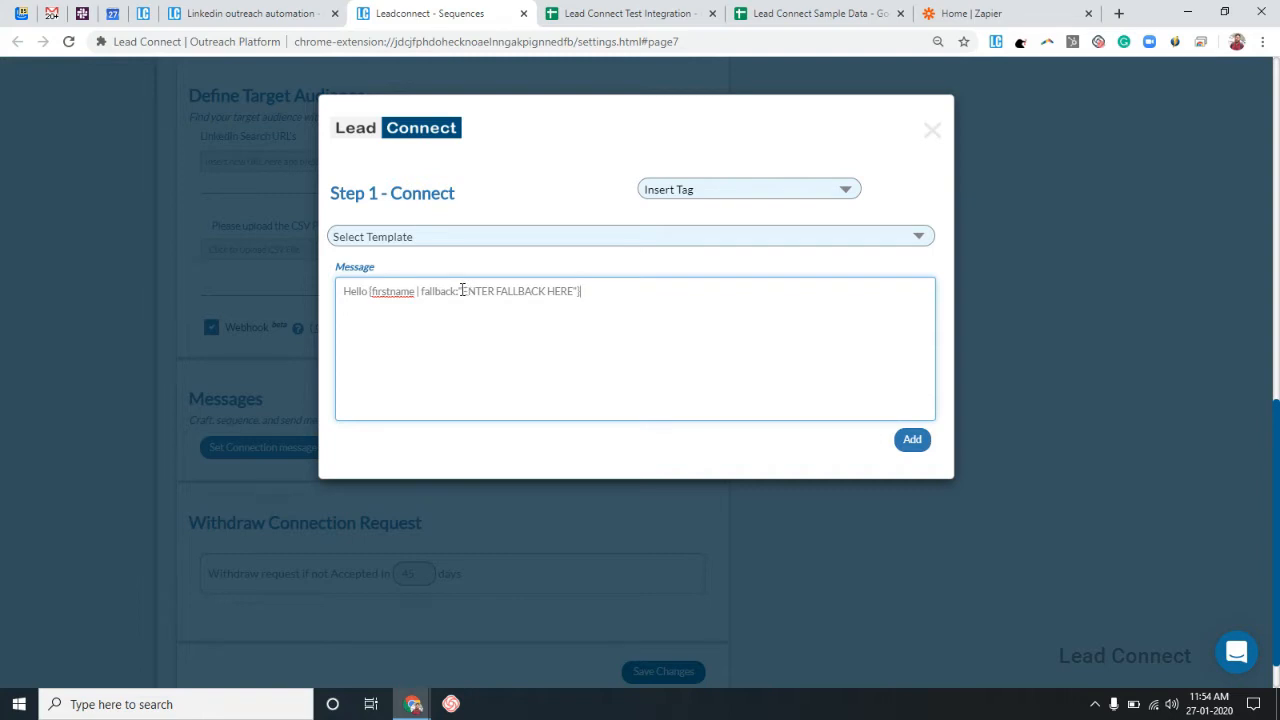
drag(462, 290, 578, 291)
text(there)
click(905, 446)
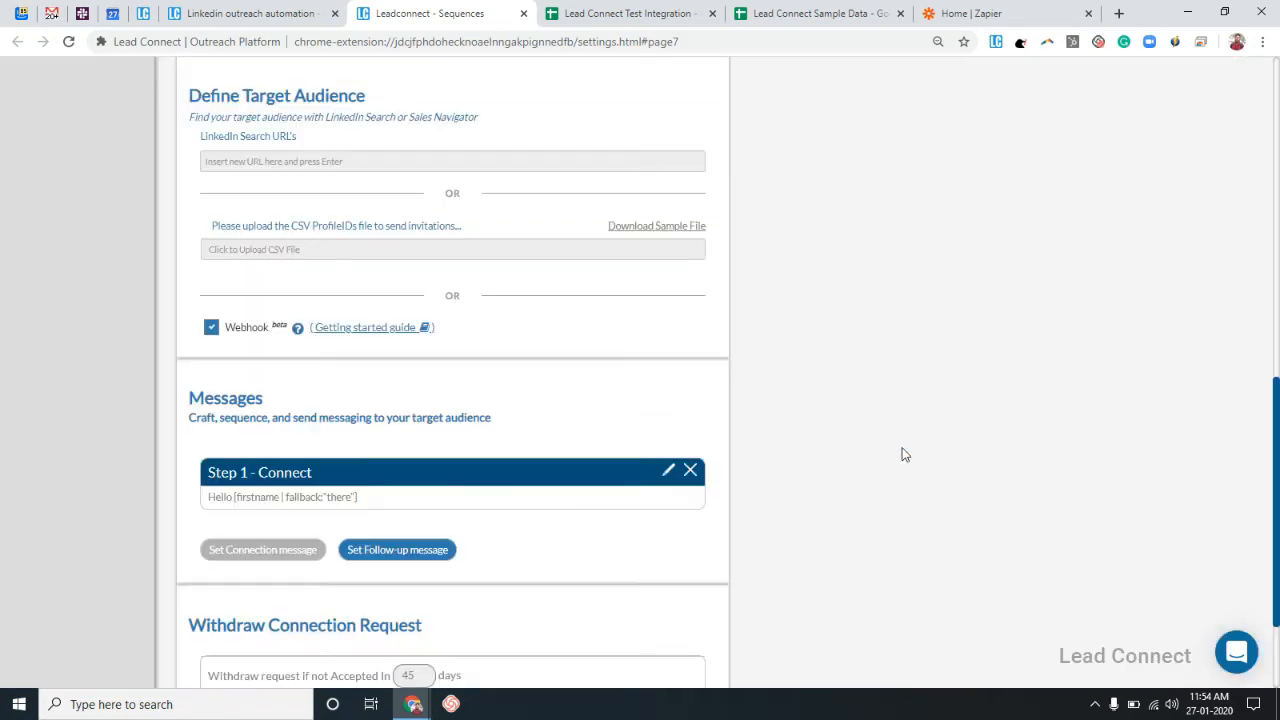
Add a 'How are you' follow-up message as Step 2.
scroll(596, 501, down, 2)
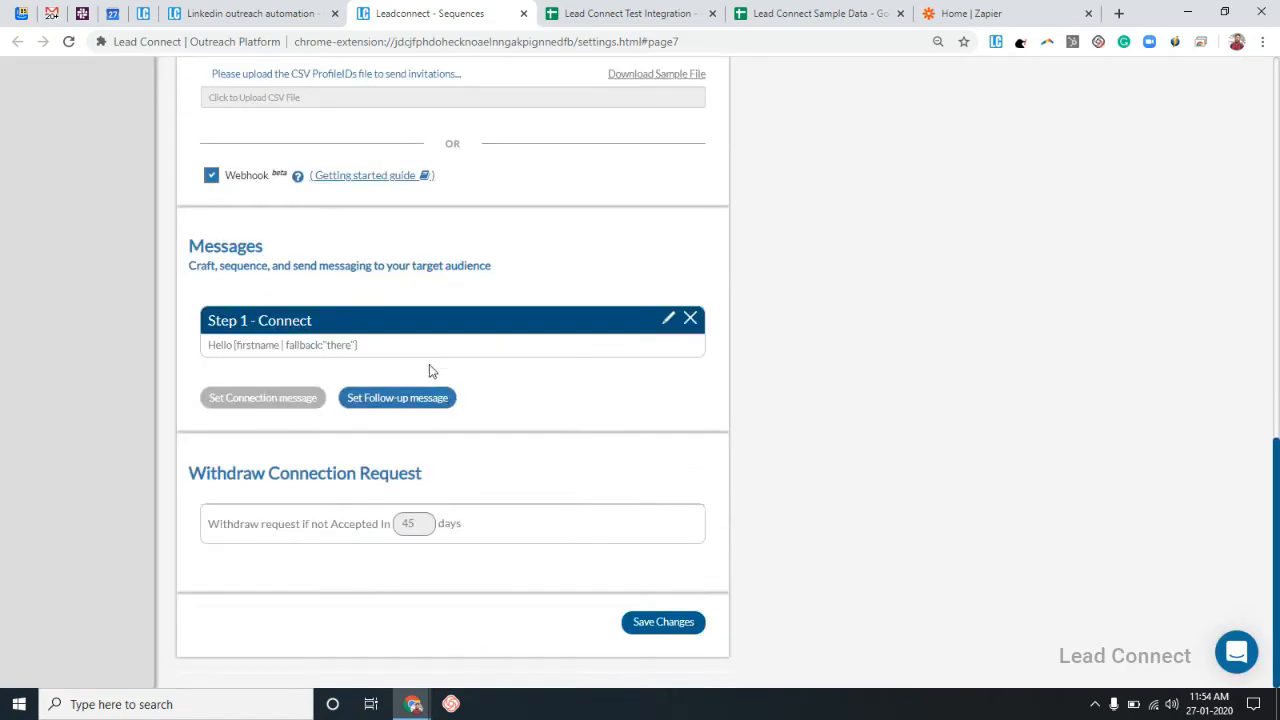
click(431, 396)
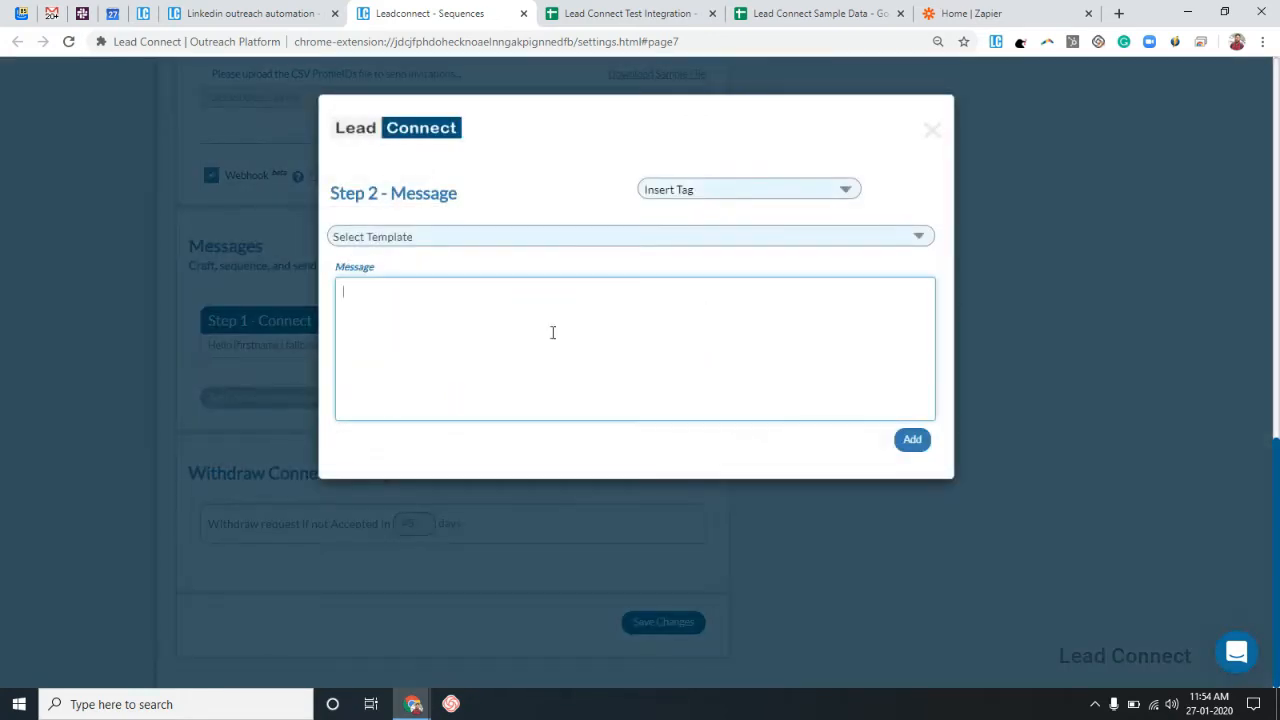
text(How are you?)
click(912, 443)
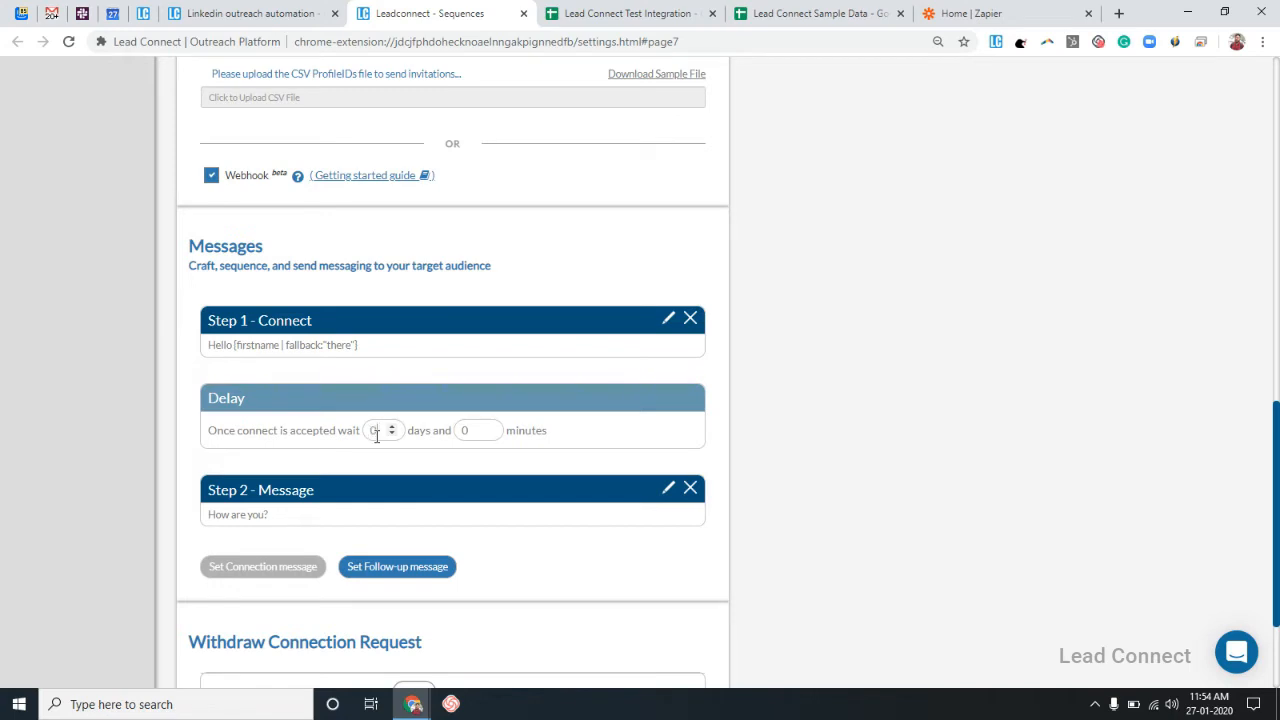
Set a 5-minute follow-up delay and clear the 45-day withdraw period.
key(Tab)
text(5)
scroll(391, 459, down, 3)
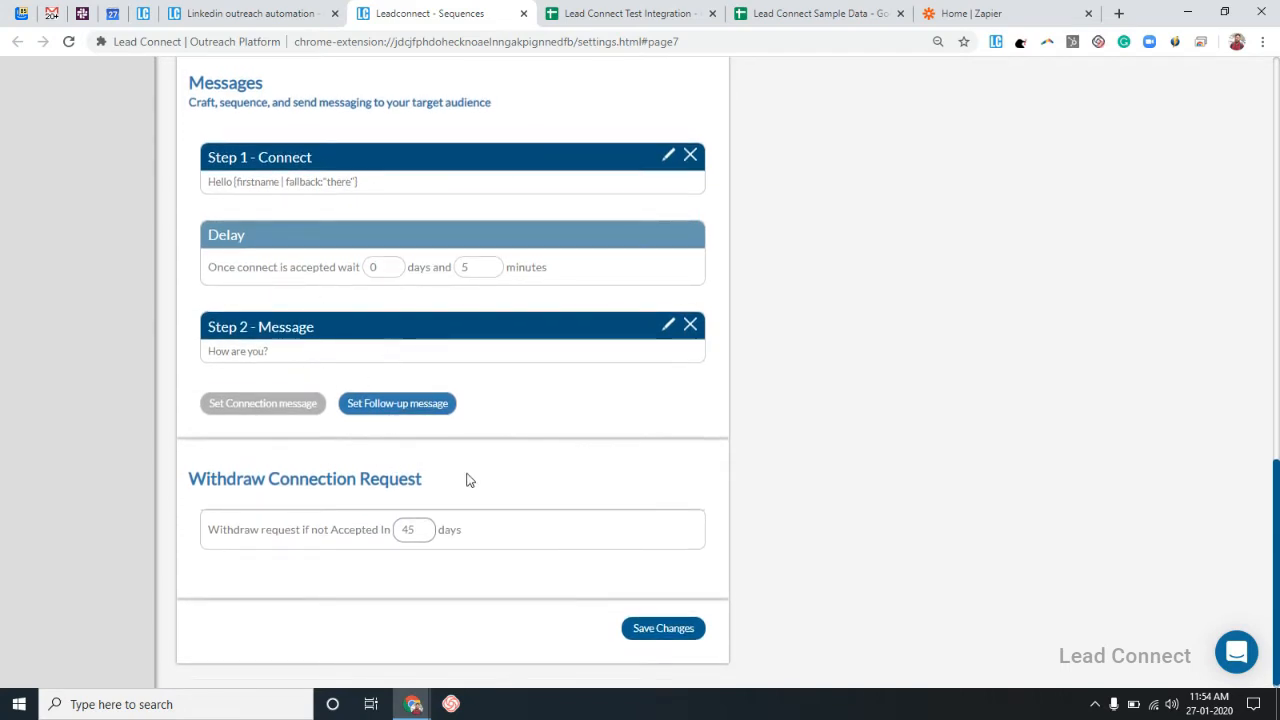
double_click(415, 529)
key(BackSpace)
Save the sequence, start it running, and go to the Team & Reports dashboard.
click(669, 636)
scroll(671, 639, down, 2)
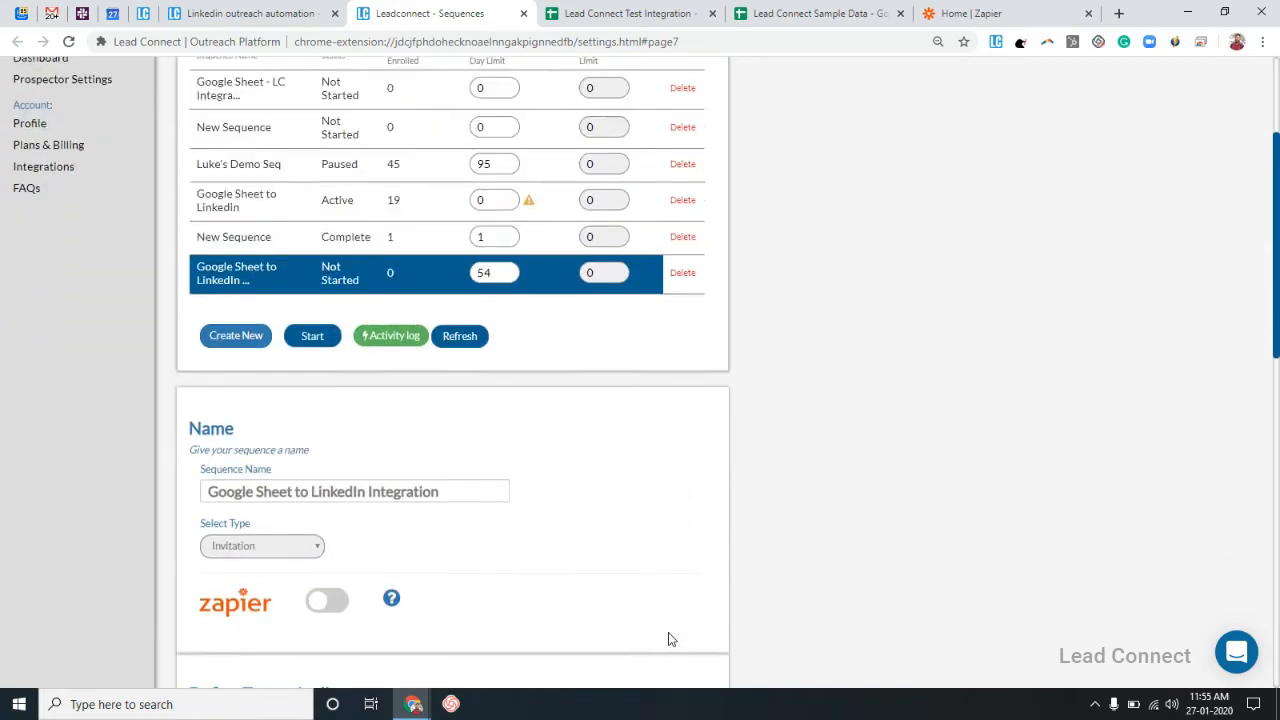
click(313, 336)
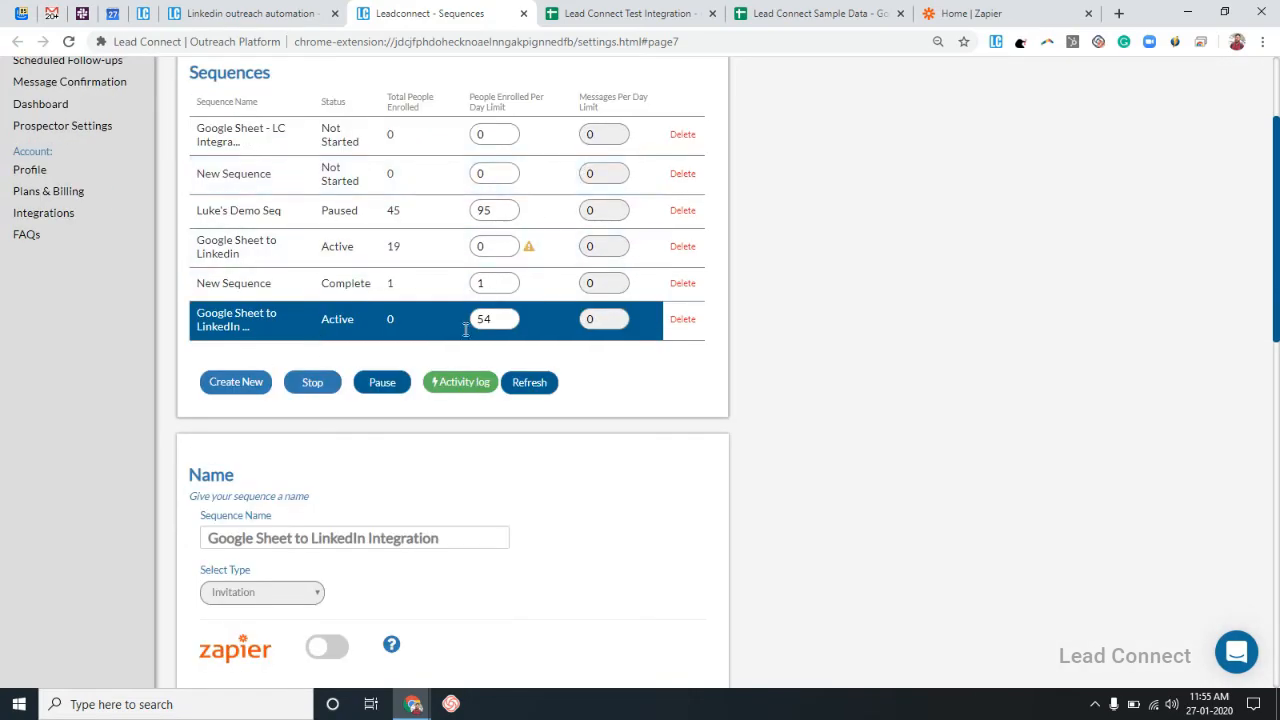
click(76, 110)
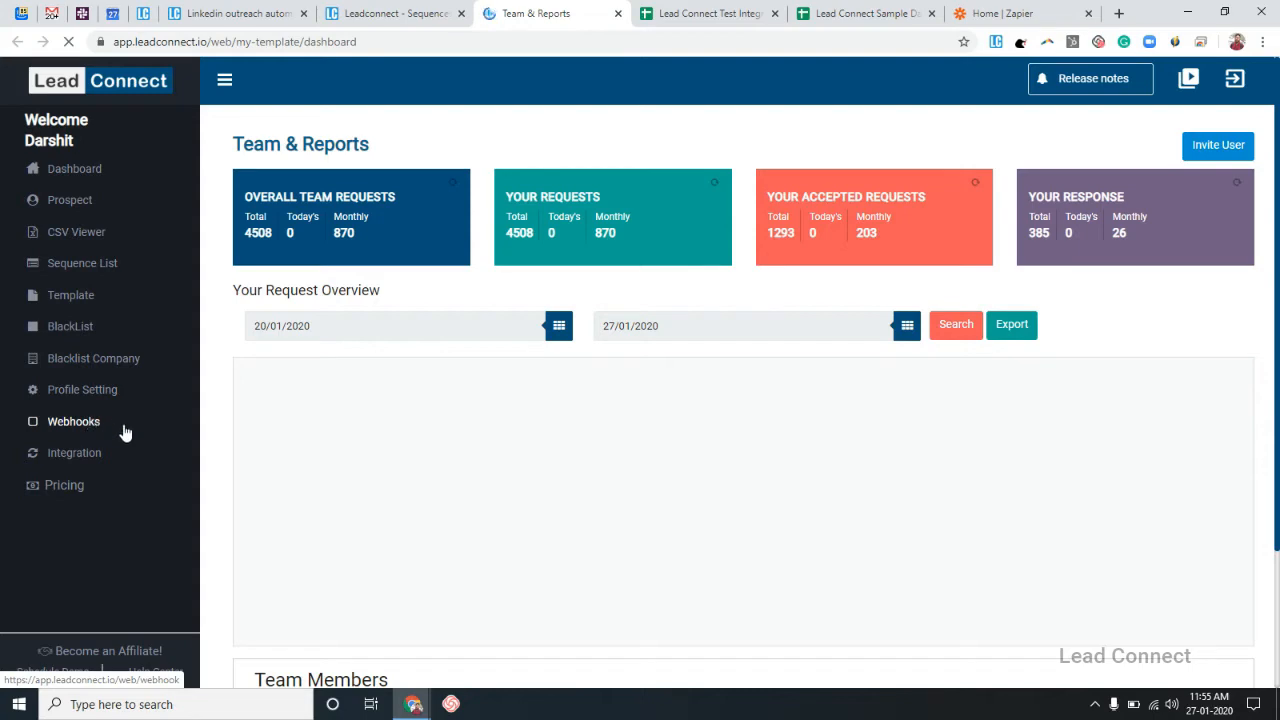
Create a new webhook linked to the Google Sheet to Linkedin Integration sequence.
click(125, 432)
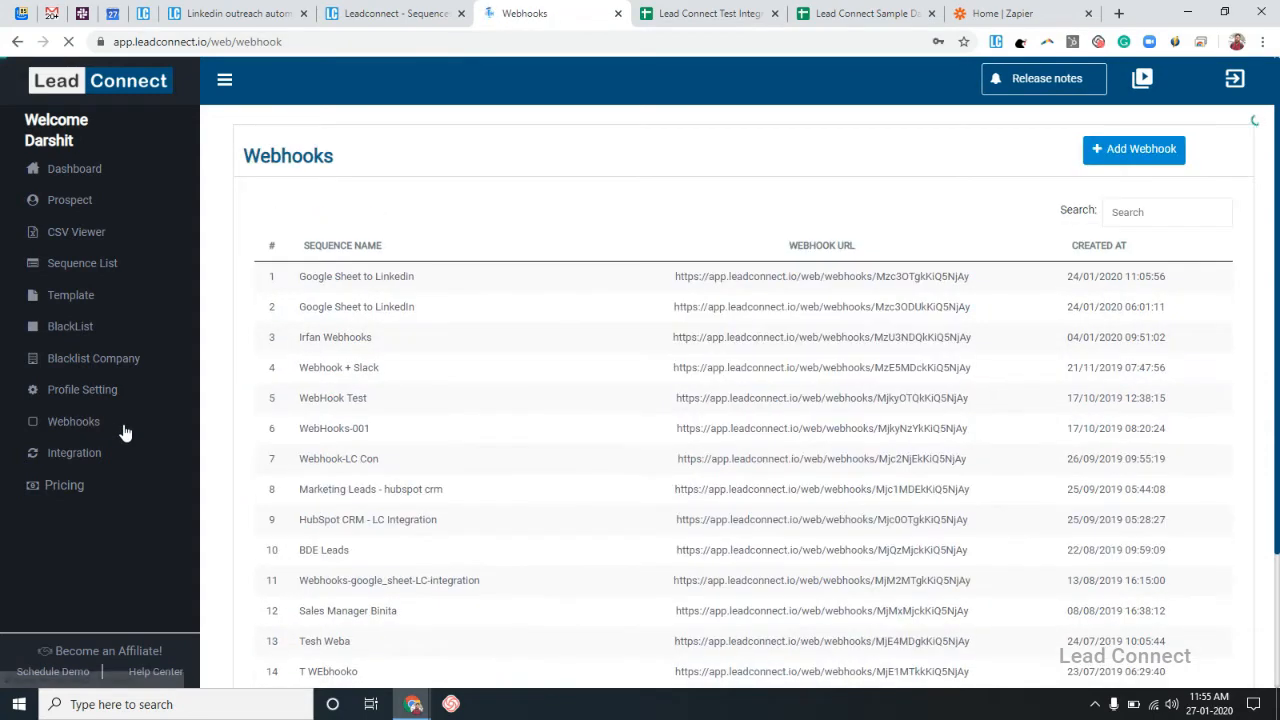
click(1108, 148)
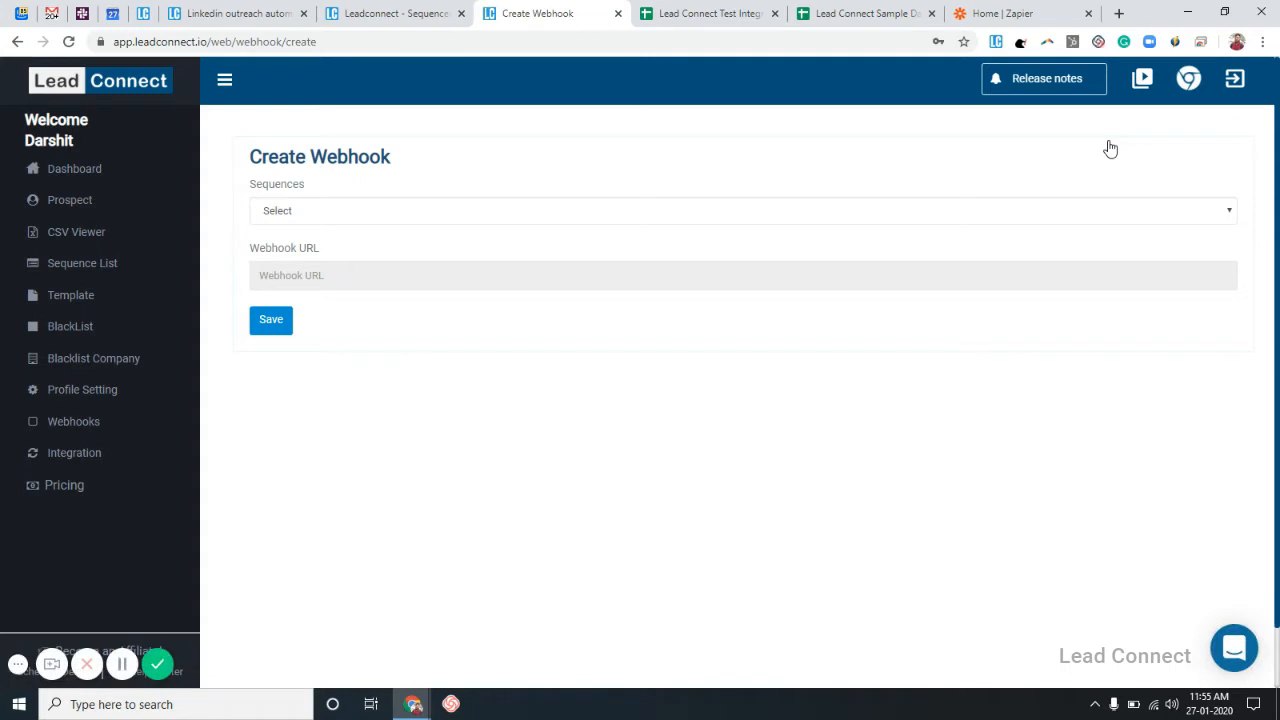
click(922, 210)
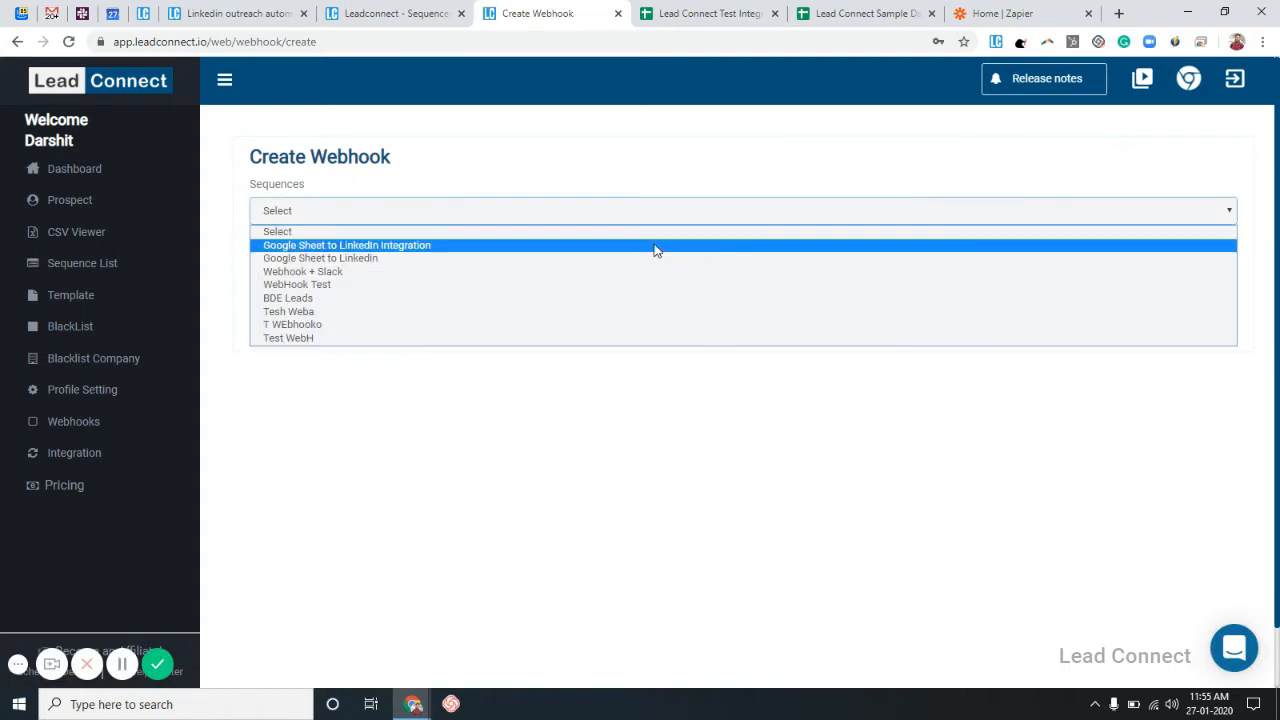
click(479, 249)
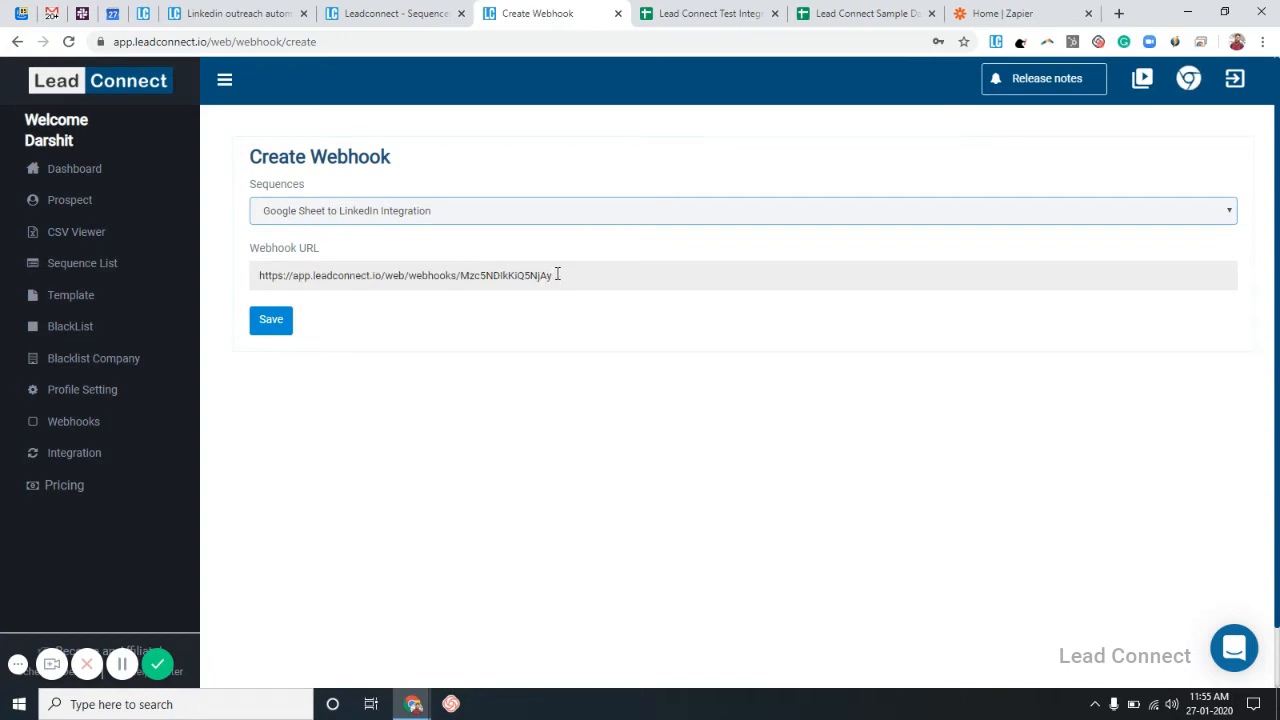
Copy the webhook URL and save the webhook.
drag(556, 275, 250, 284)
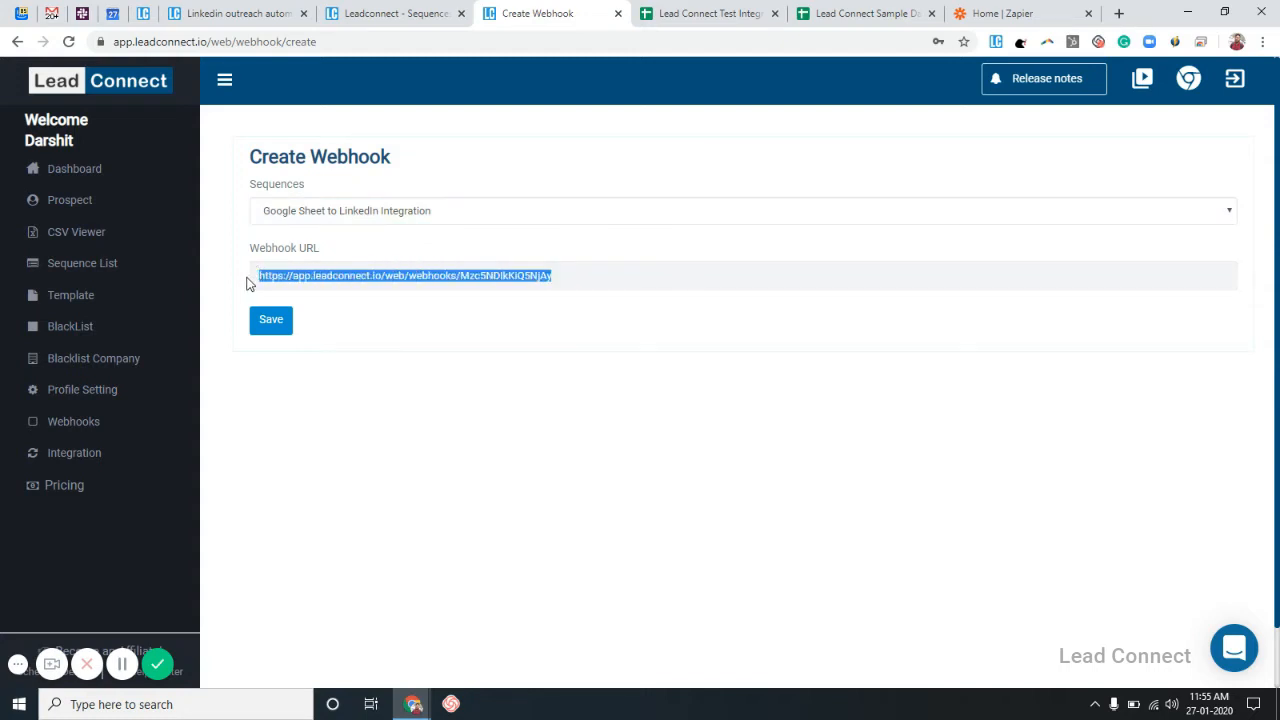
right_click(367, 285)
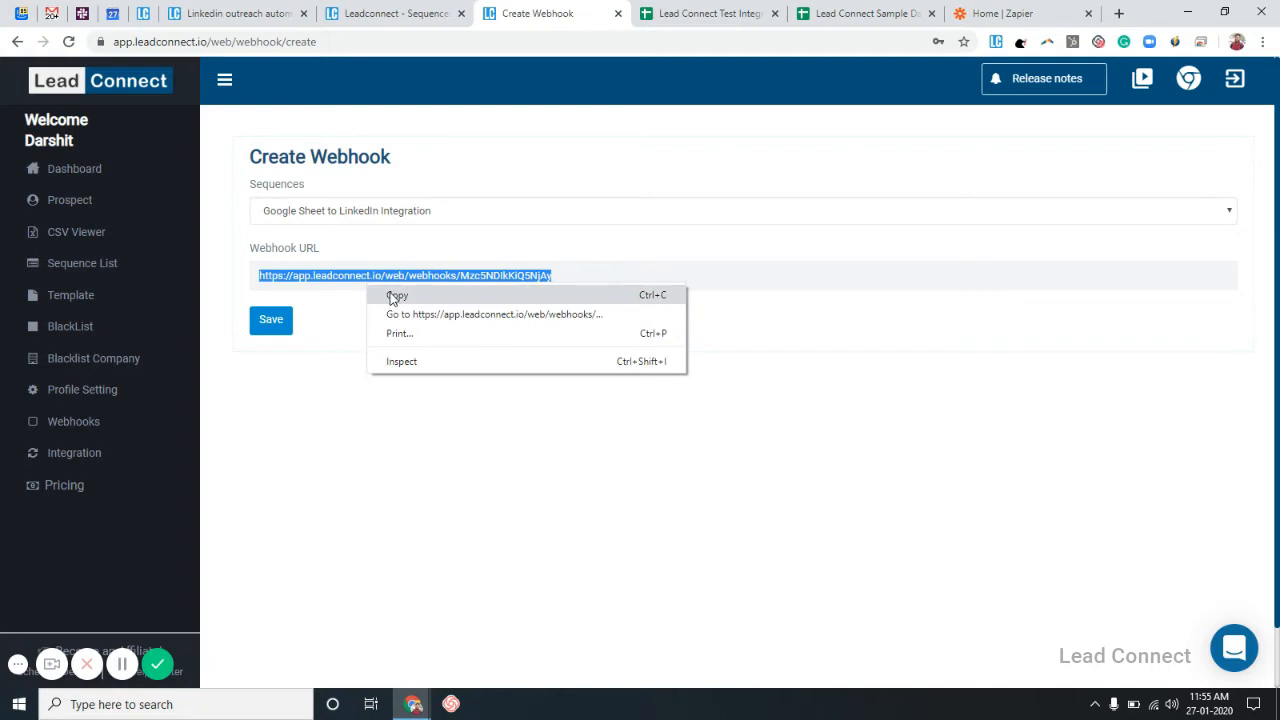
click(393, 296)
click(630, 274)
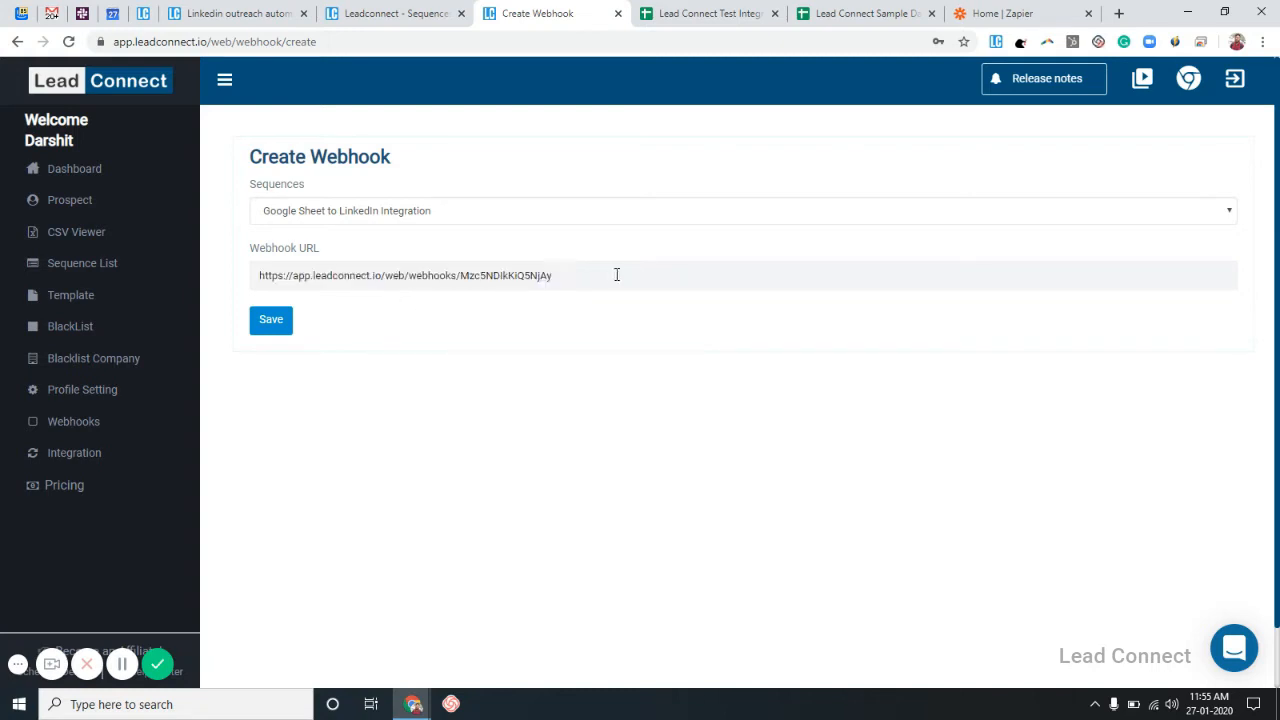
click(265, 325)
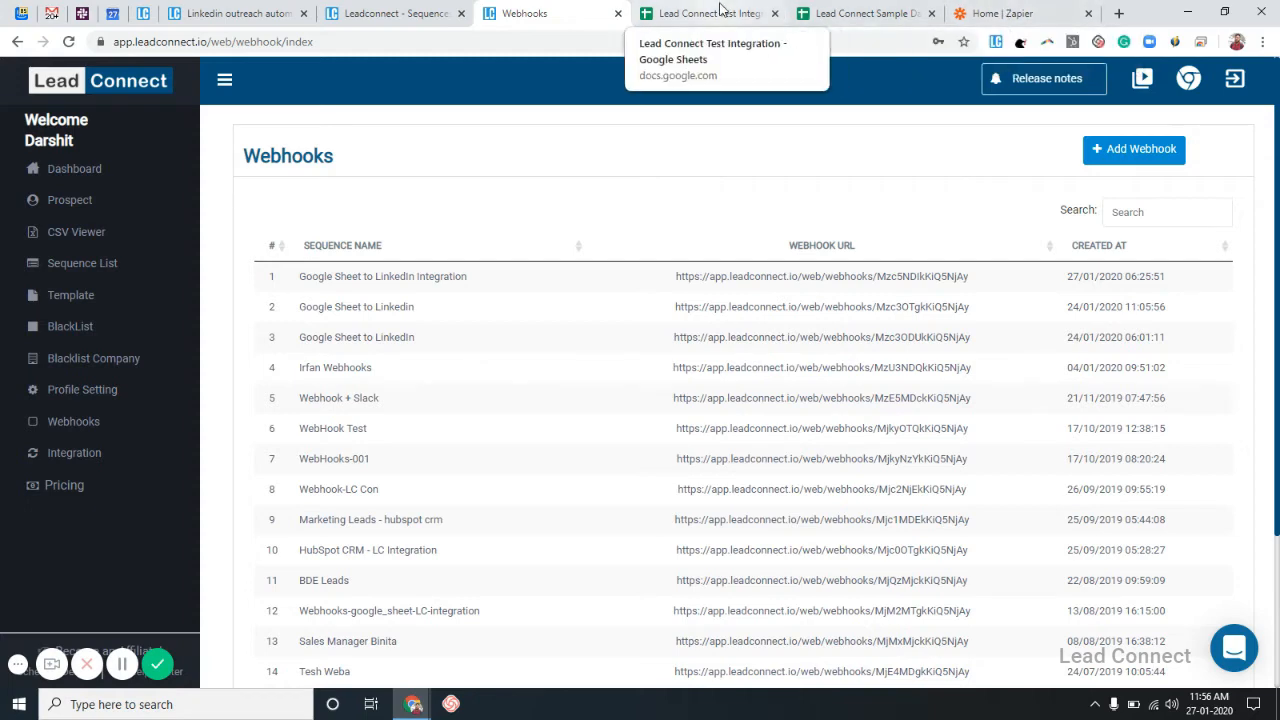
click(966, 18)
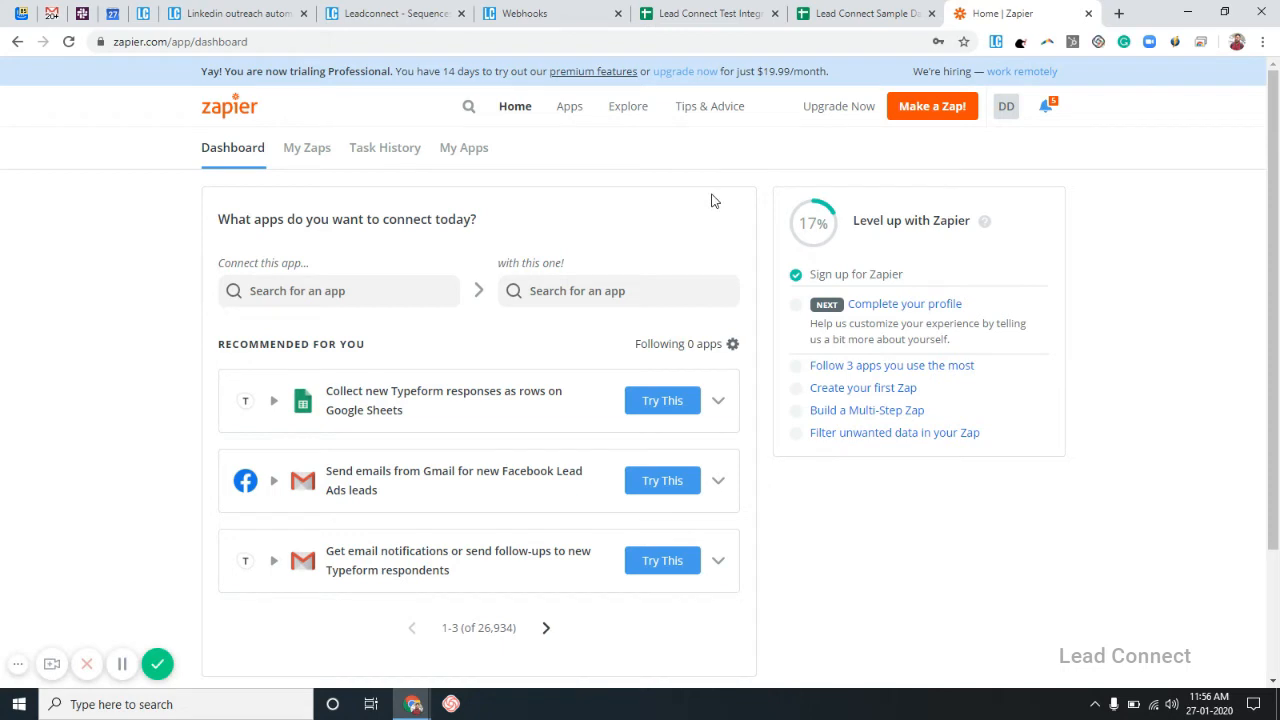
Start a new zap triggered by Google Sheets' New Spreadsheet Row event.
click(906, 119)
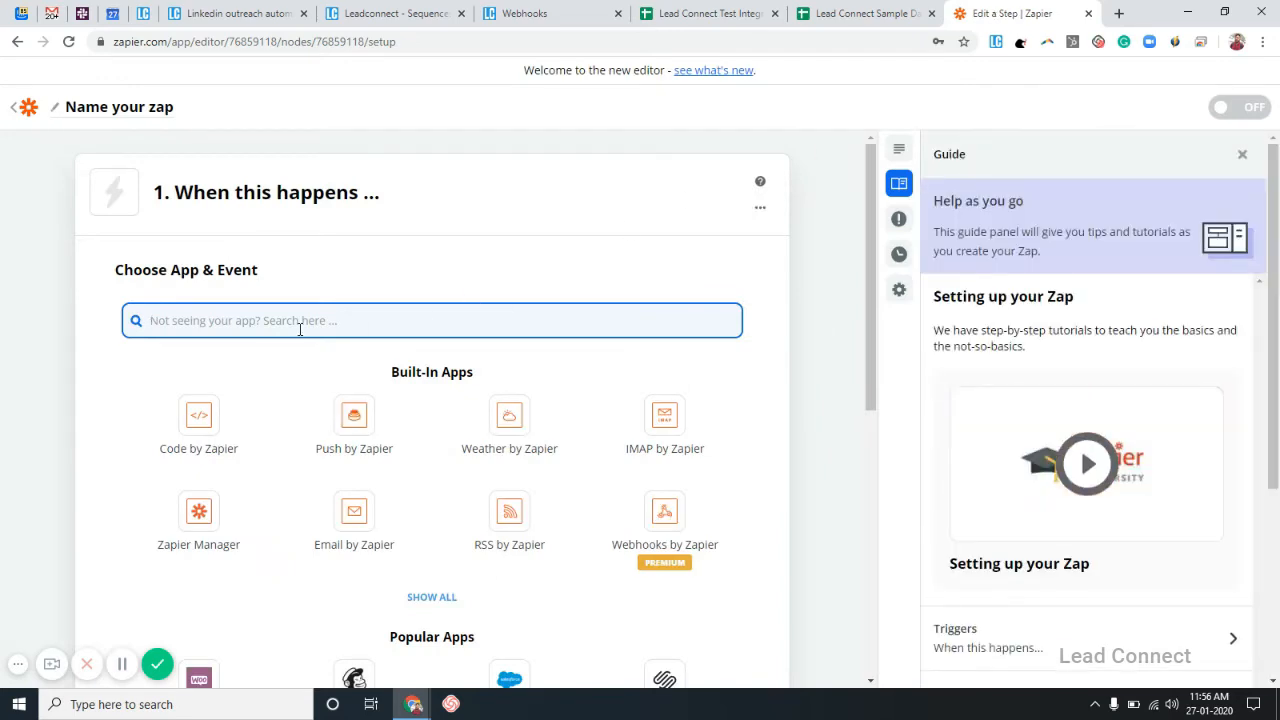
text(google)
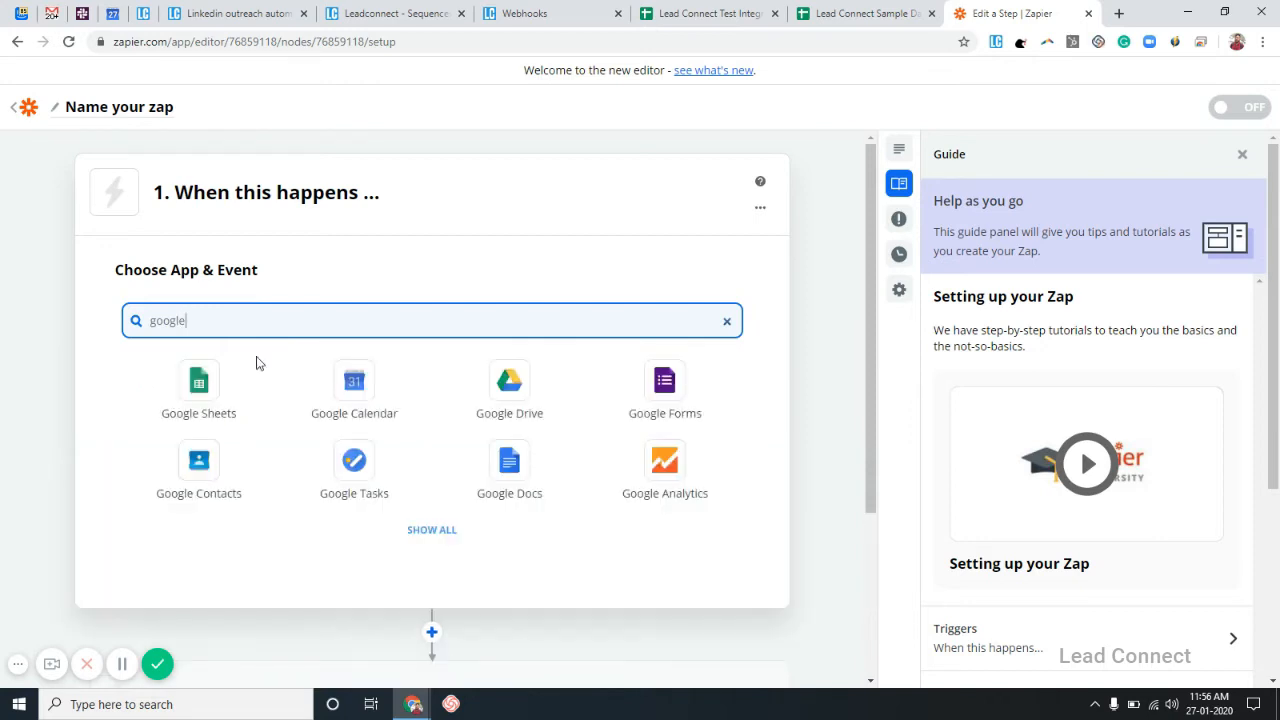
click(212, 380)
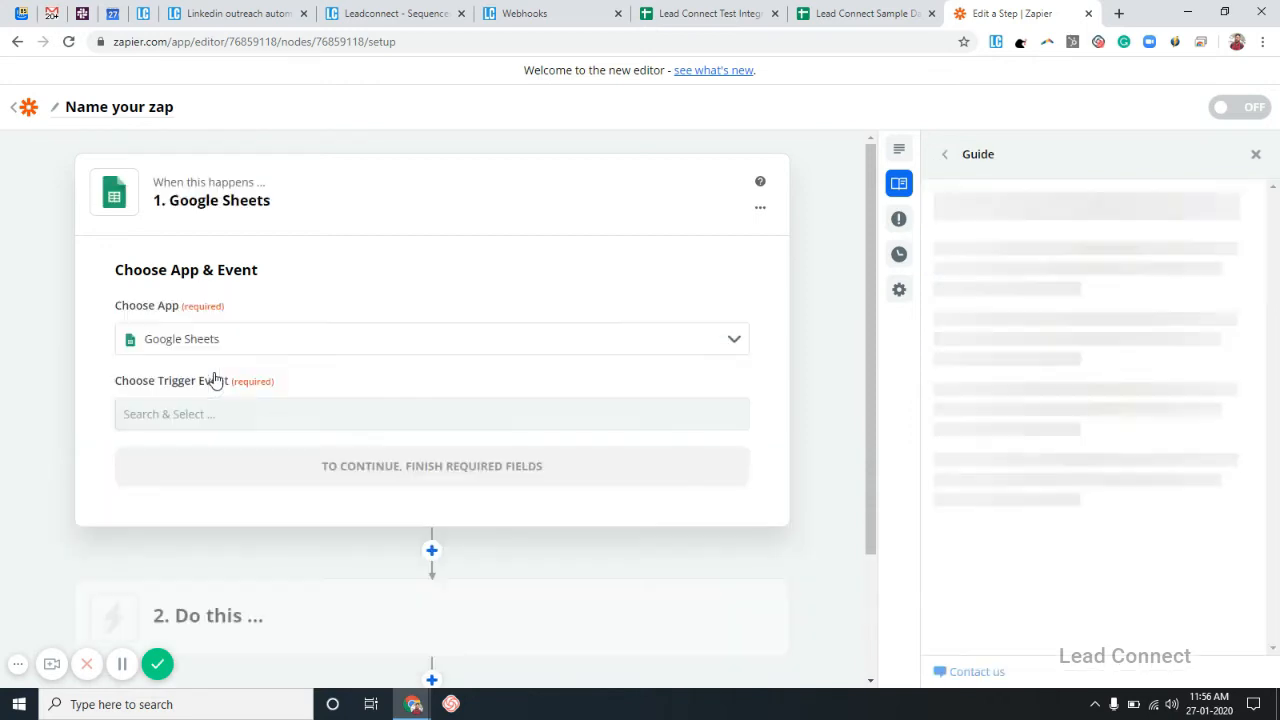
click(1255, 155)
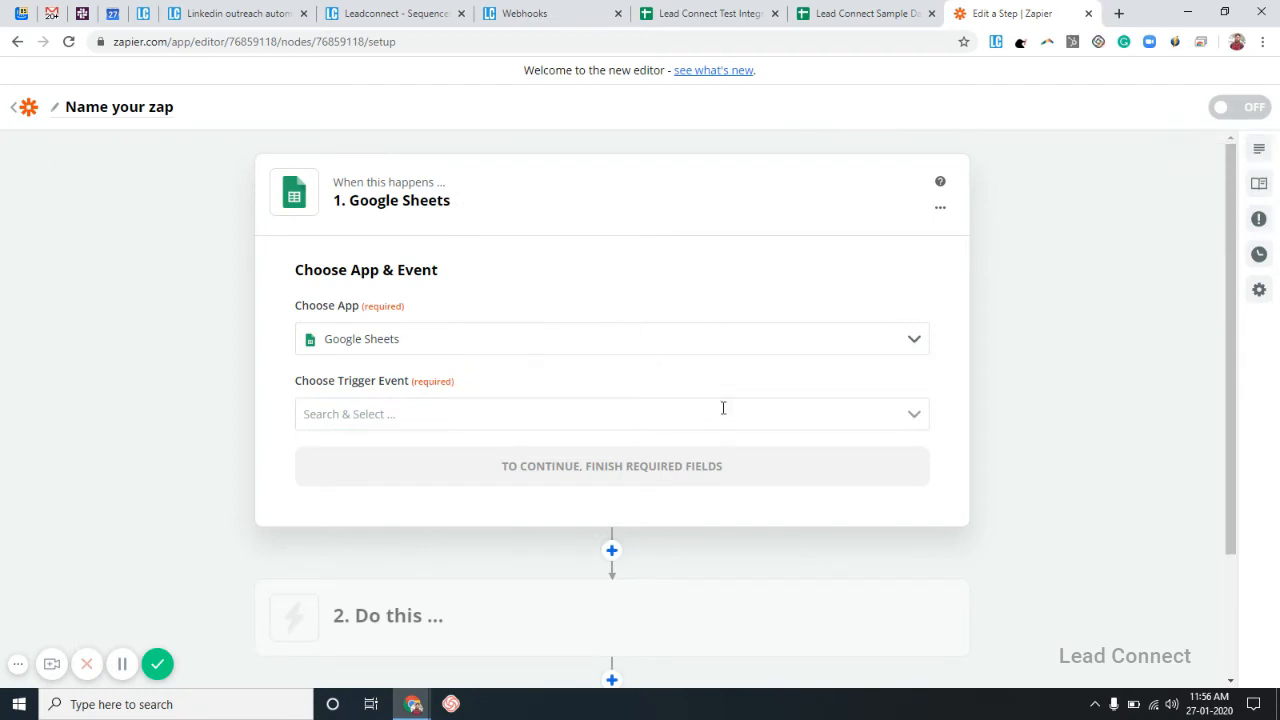
click(836, 413)
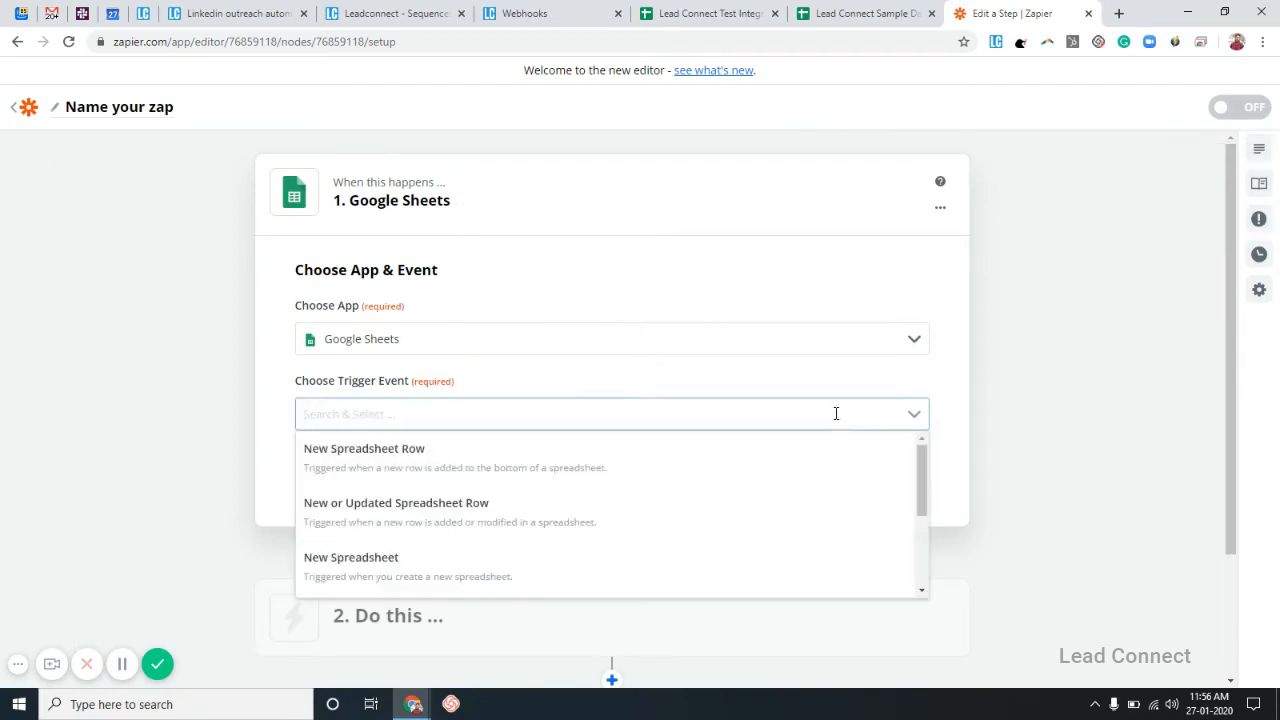
click(654, 457)
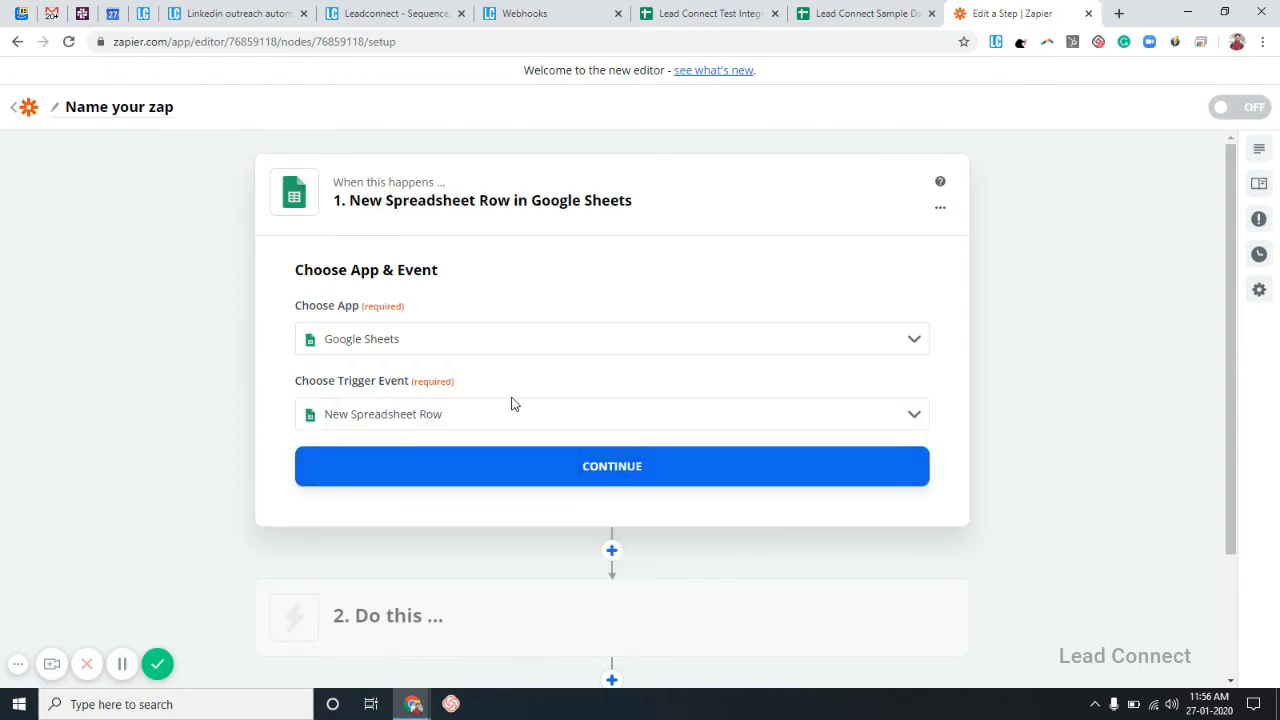
click(616, 483)
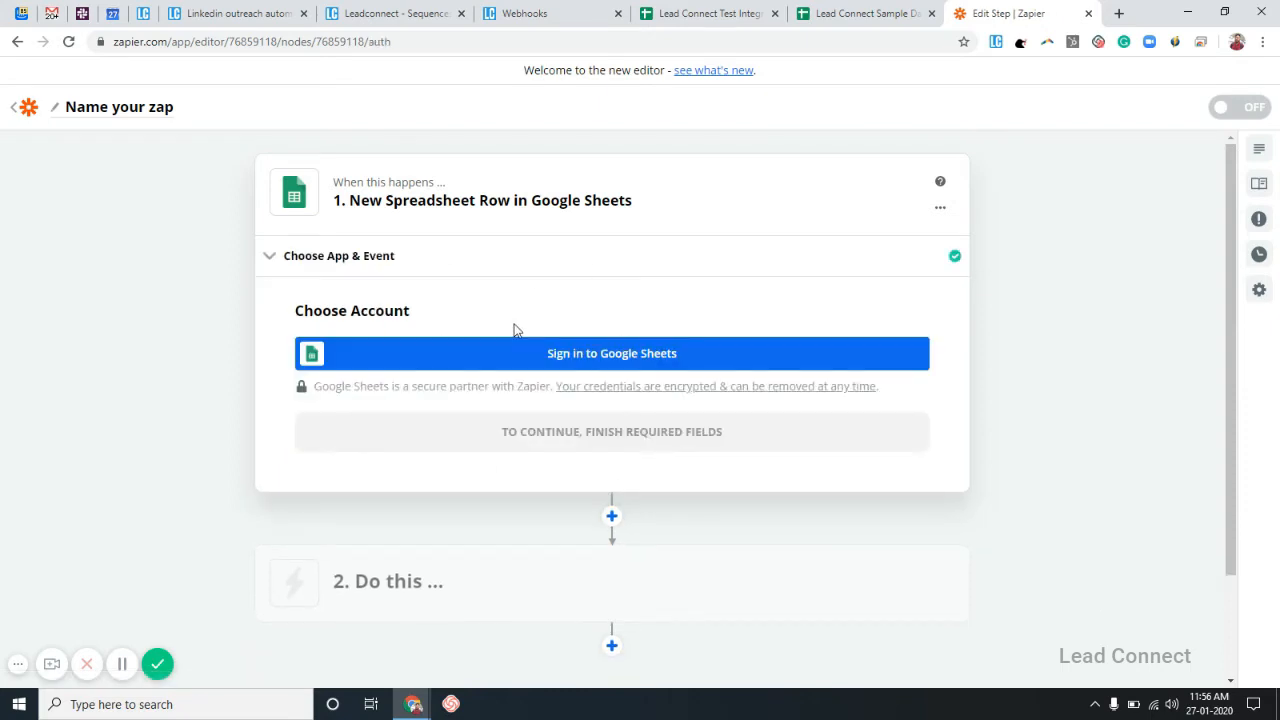
Sign in with a Google account and allow Zapier access for the trigger.
click(561, 353)
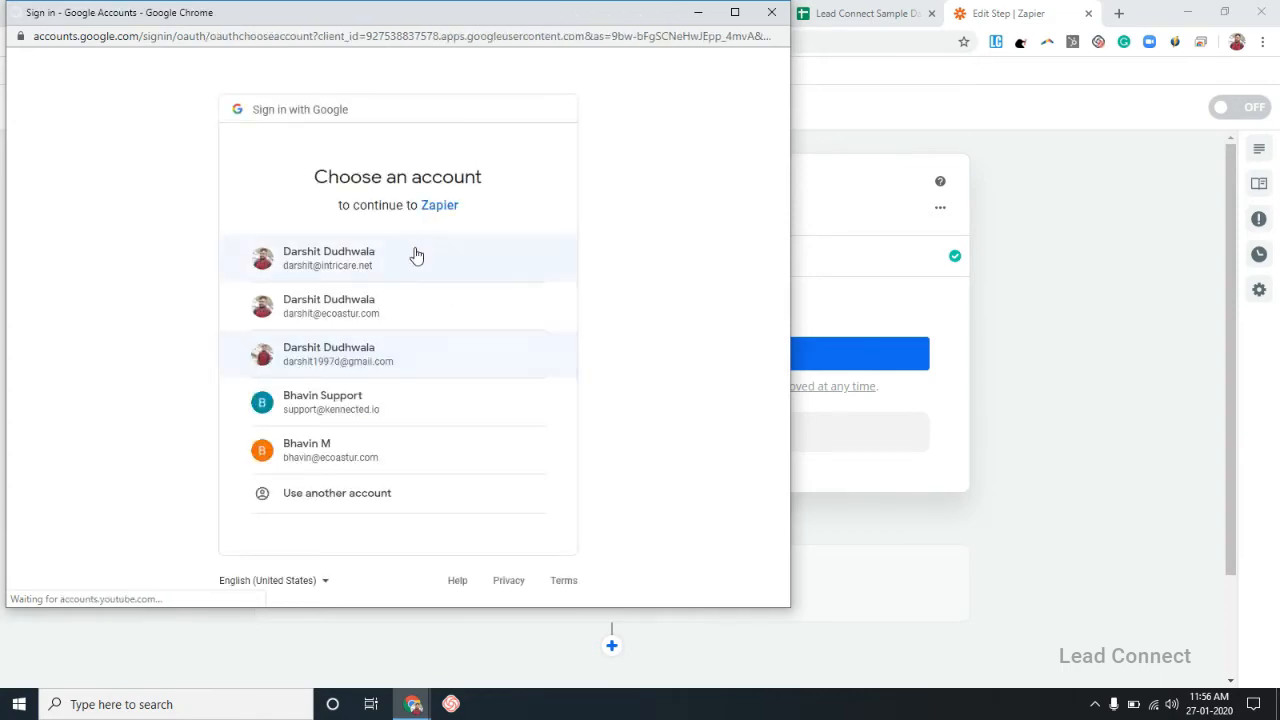
click(361, 264)
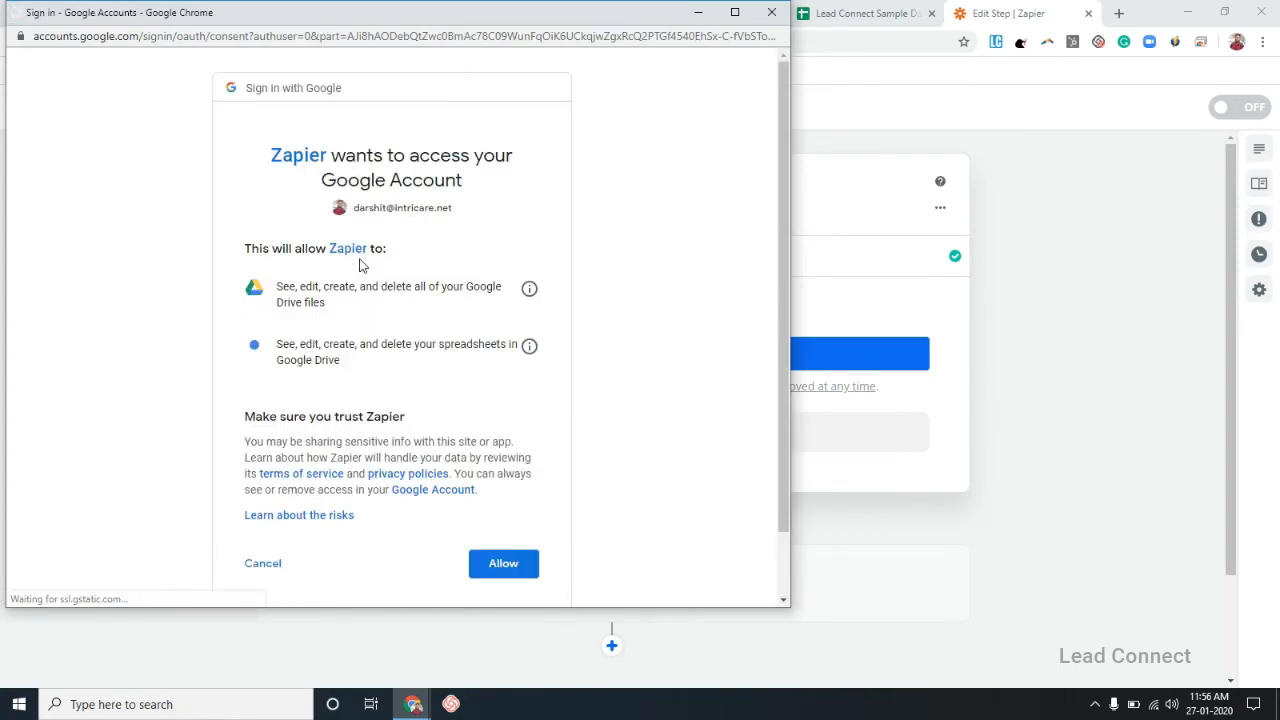
click(518, 566)
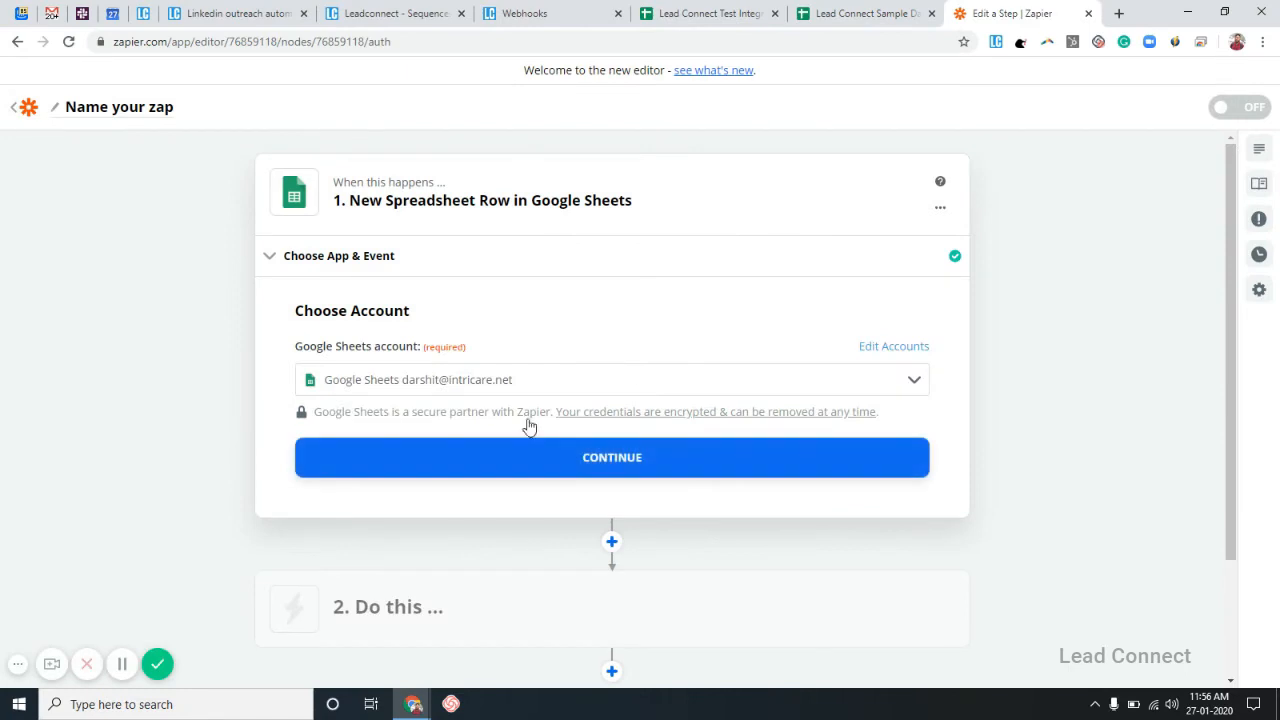
click(620, 466)
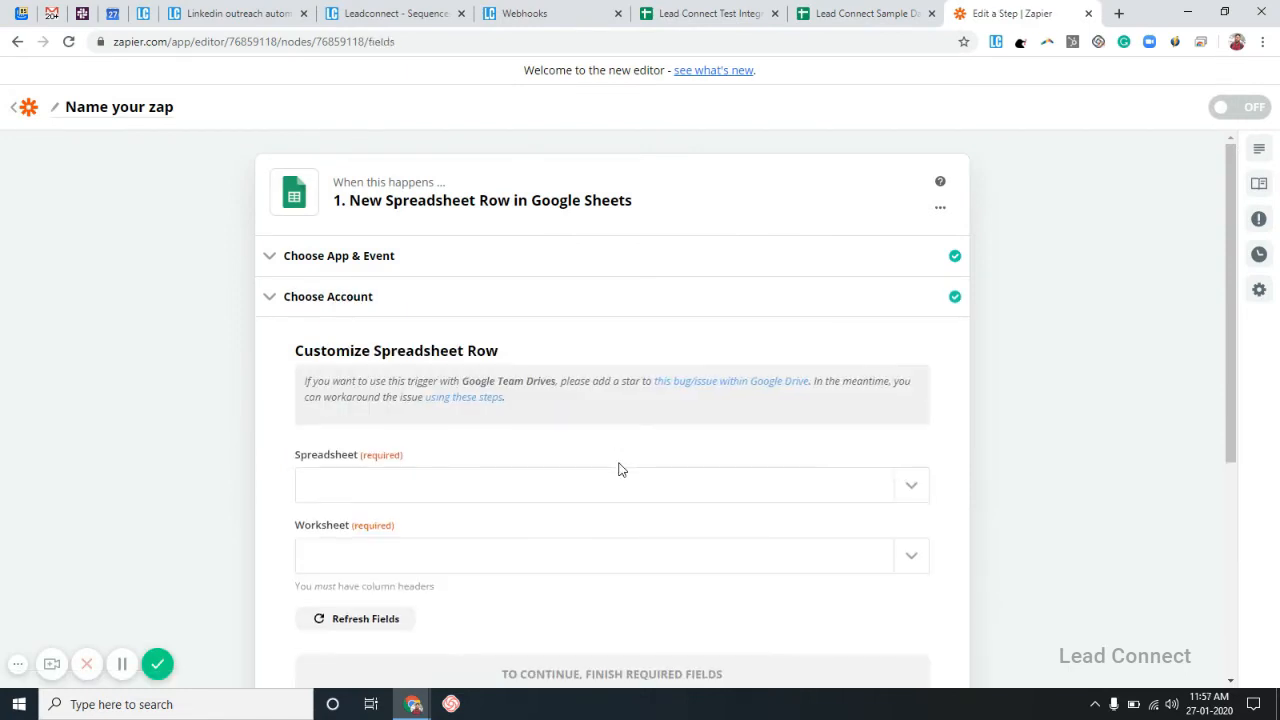
Point the trigger at Sheet1 of the Lead Connect Test Integration spreadsheet.
scroll(619, 464, down, 3)
scroll(596, 474, up, 3)
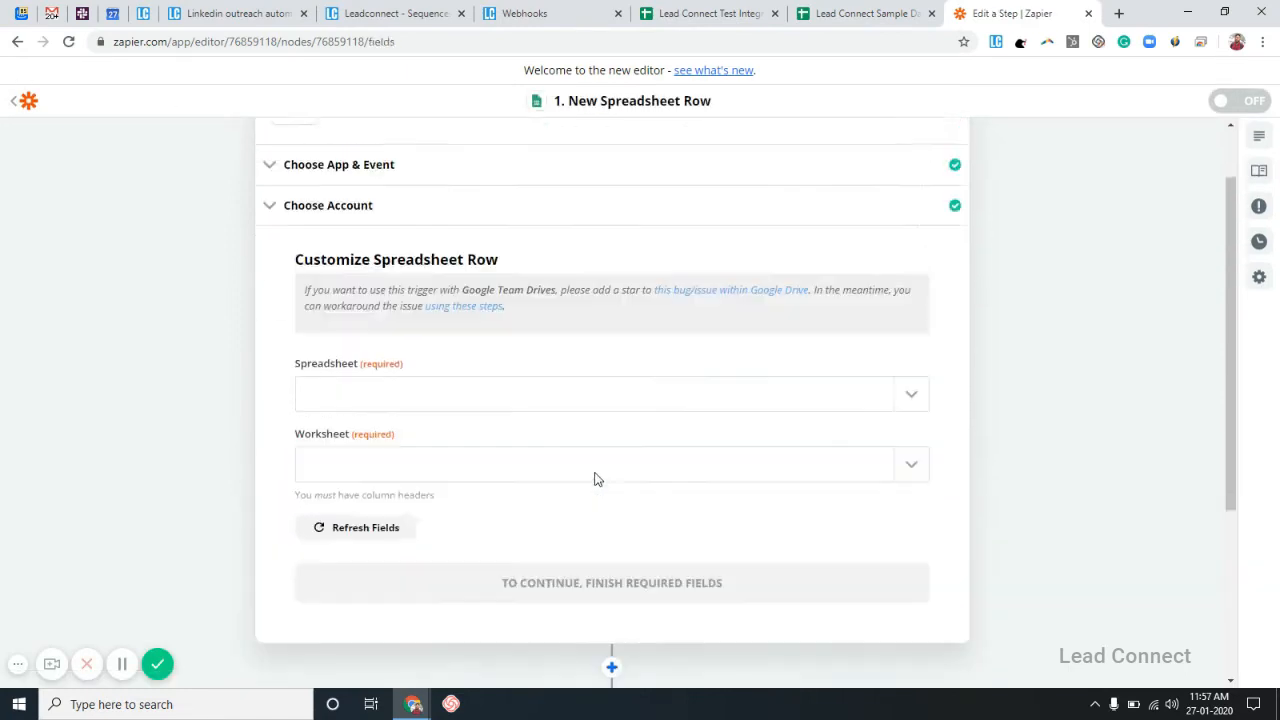
click(692, 499)
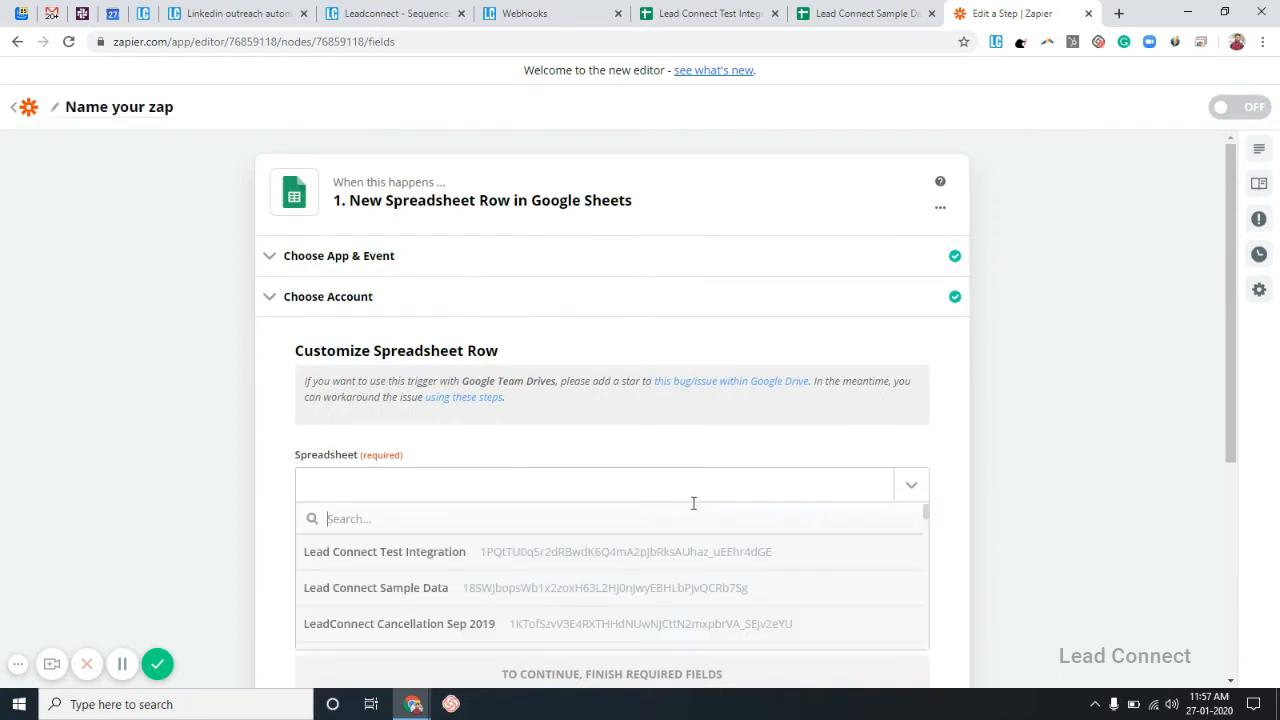
click(557, 560)
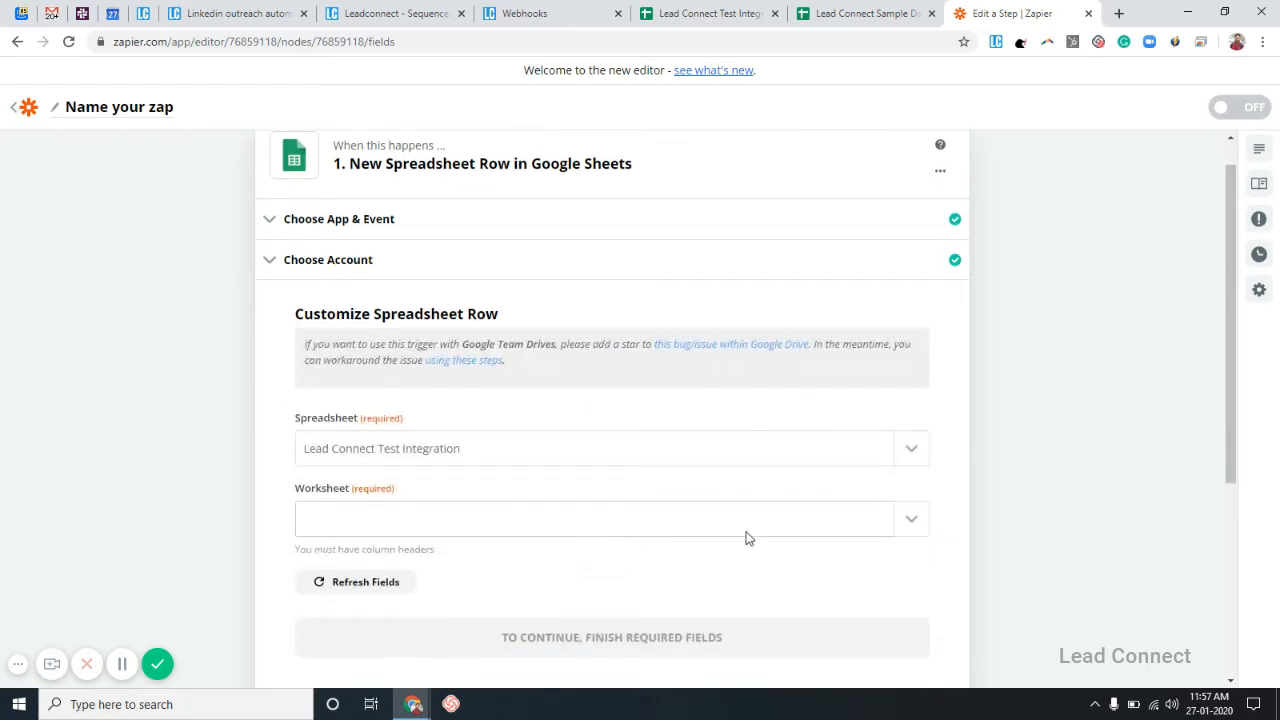
click(882, 528)
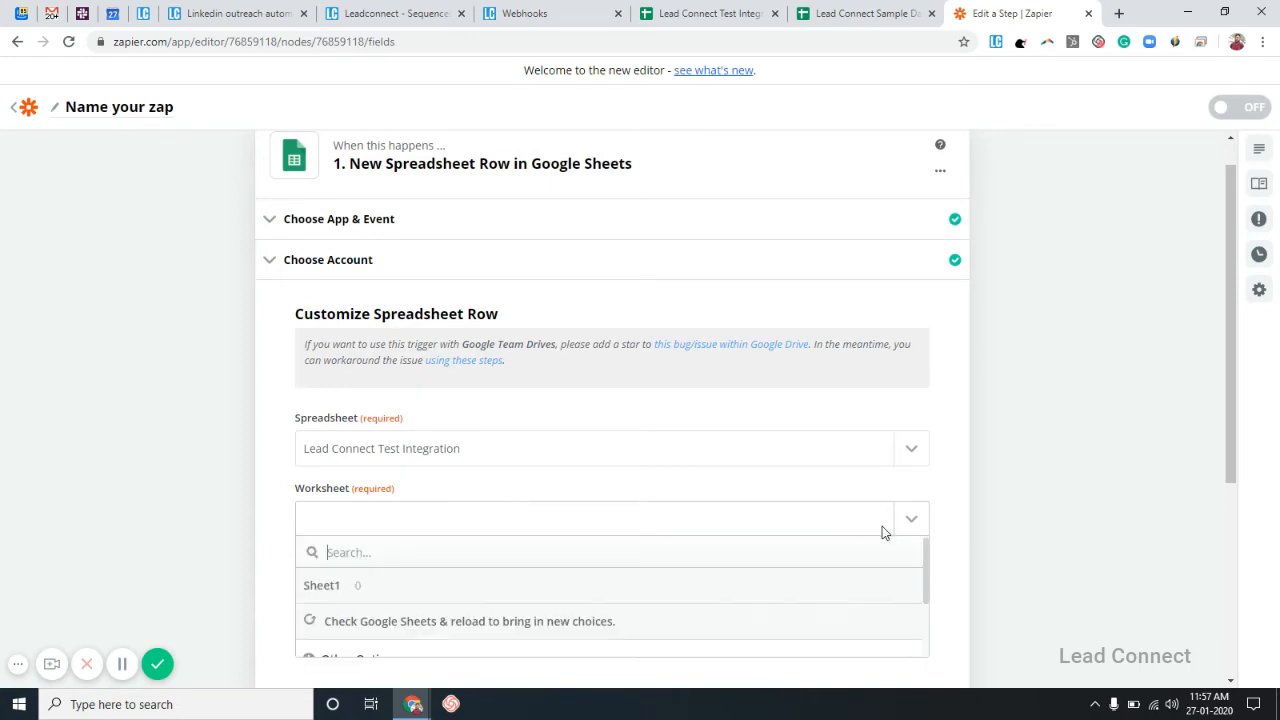
click(695, 595)
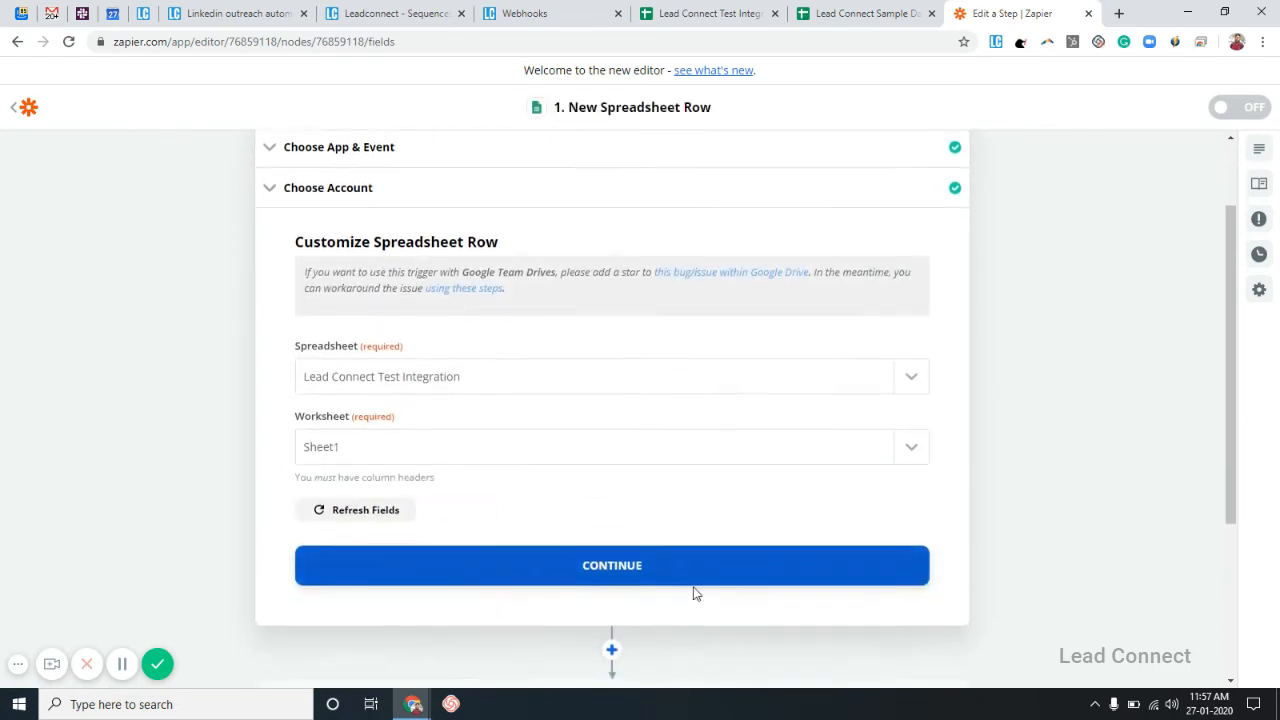
click(599, 569)
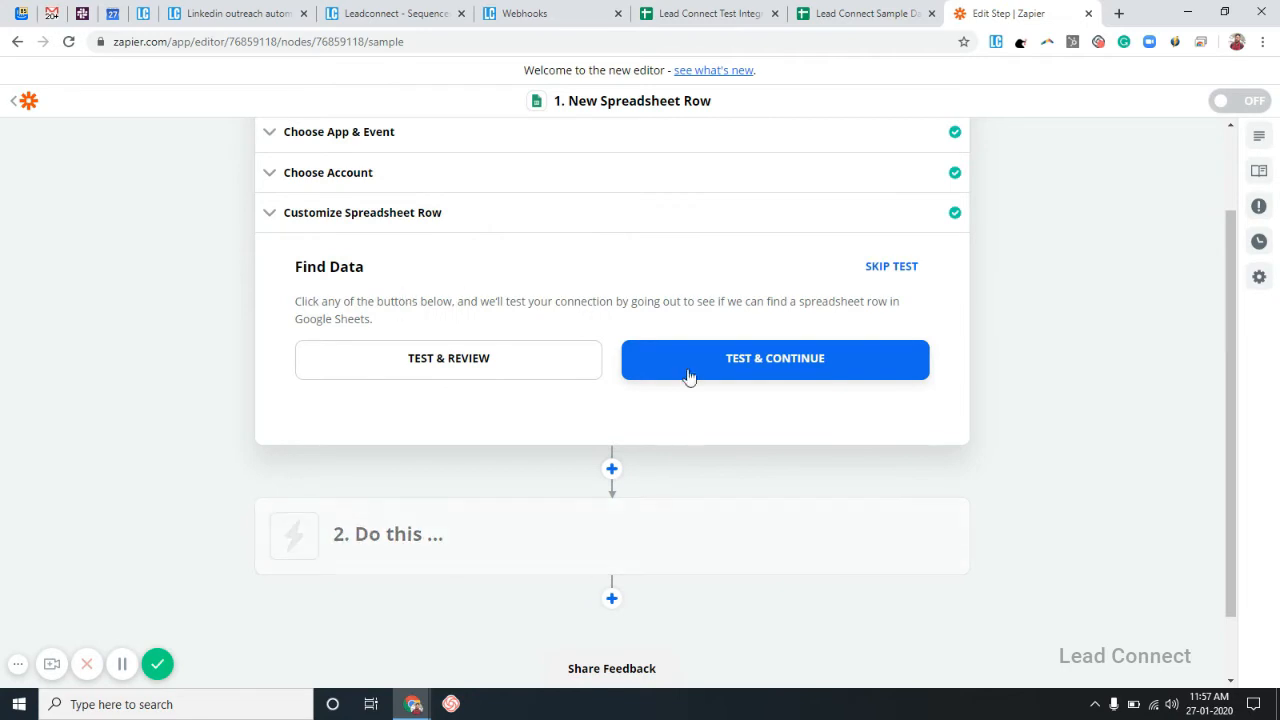
click(706, 12)
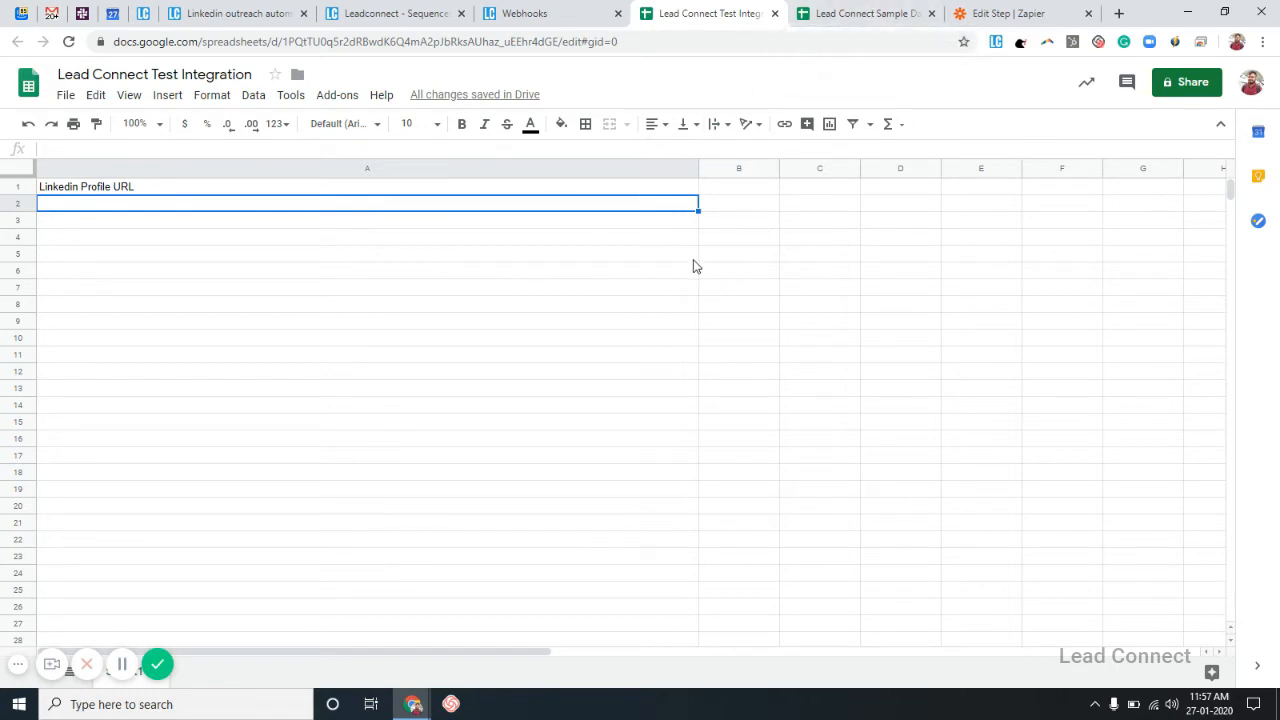
Paste the LinkedIn URL from Lead Connect Sample Data A1 into A2 of Lead Connect Test Integration.
click(866, 12)
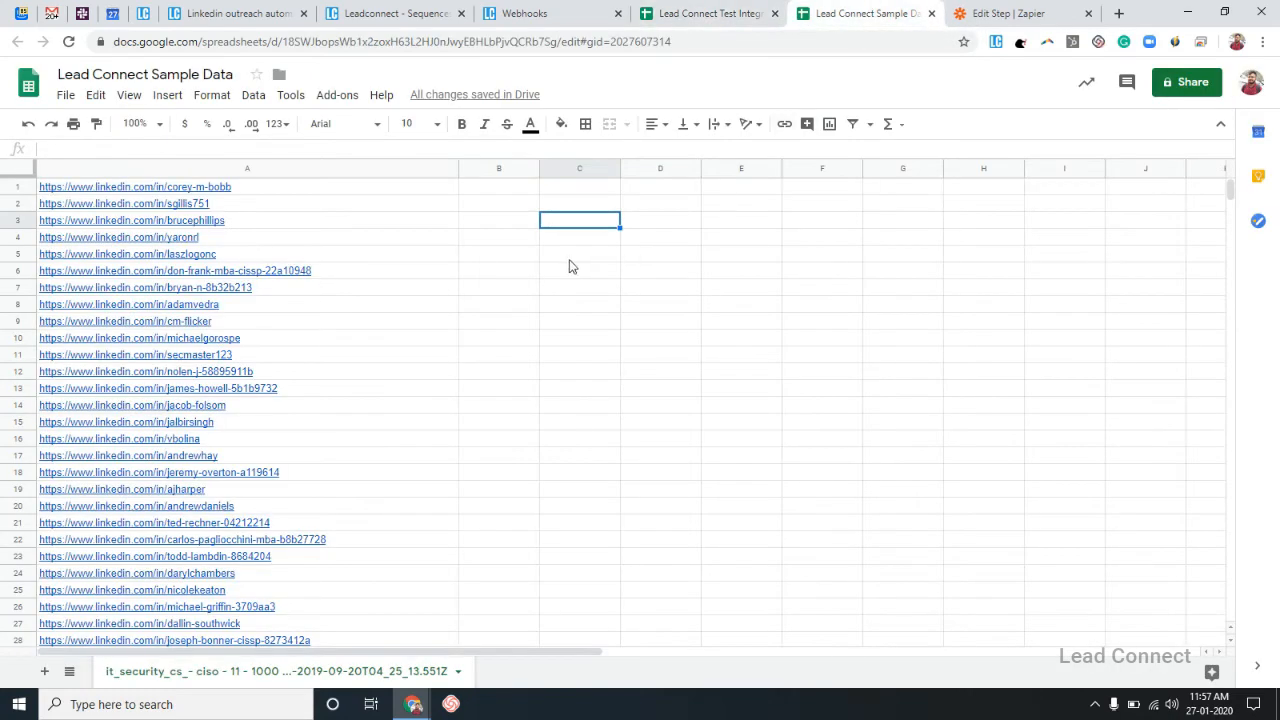
click(436, 194)
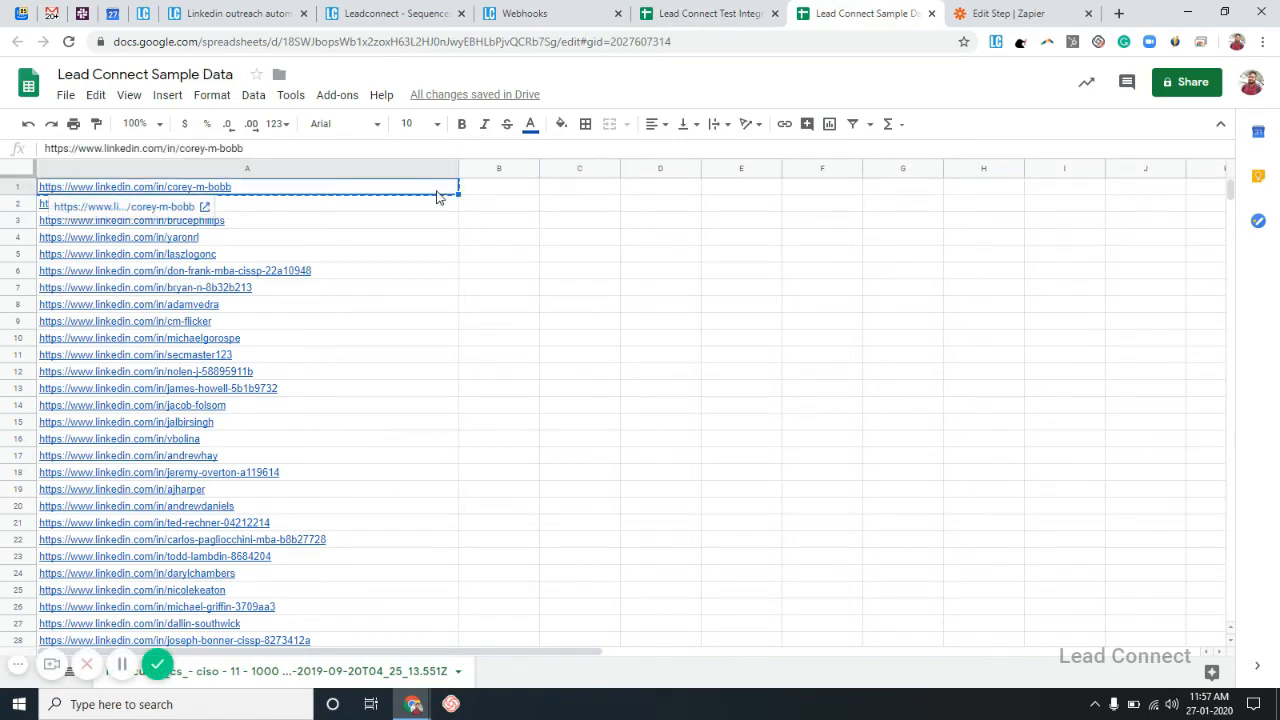
click(702, 12)
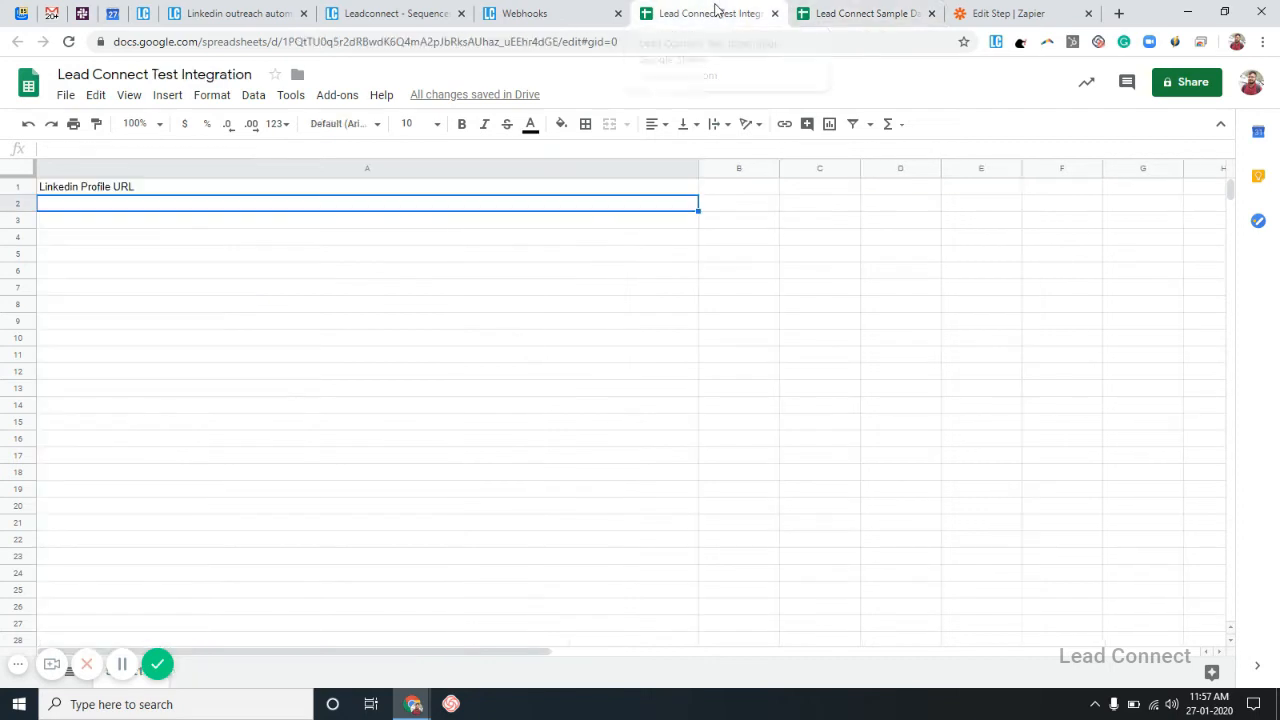
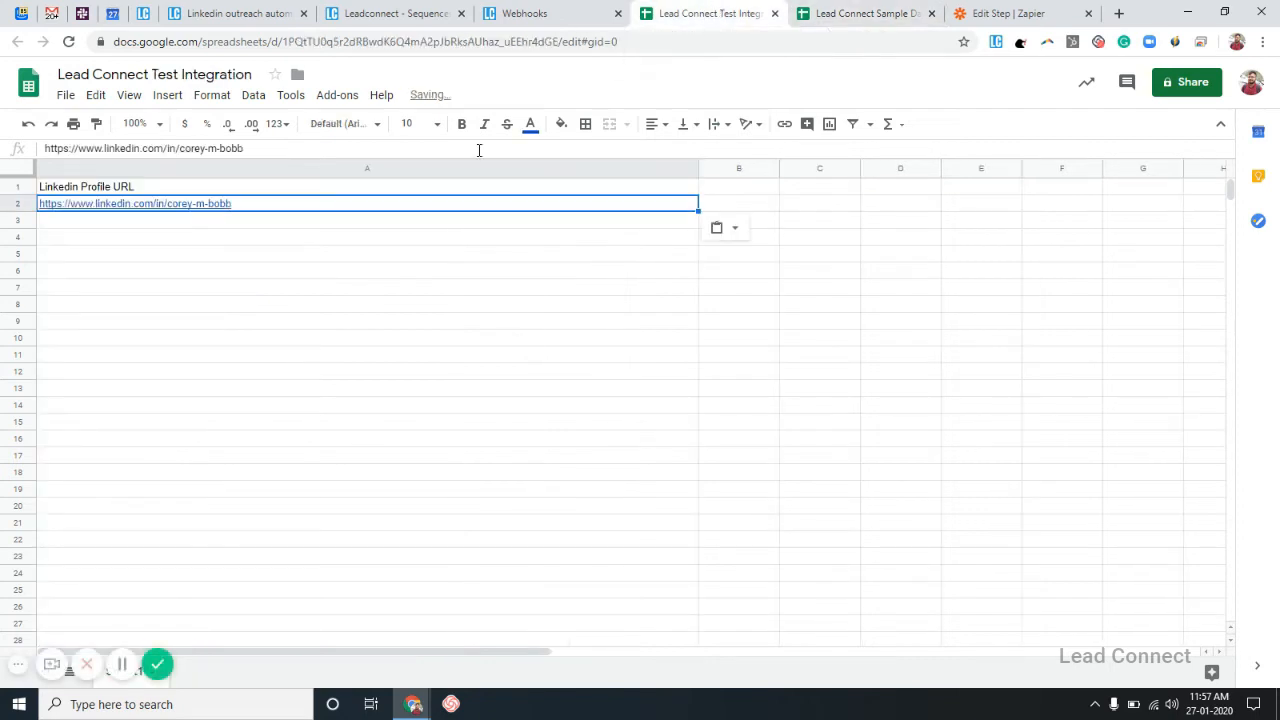
click(344, 322)
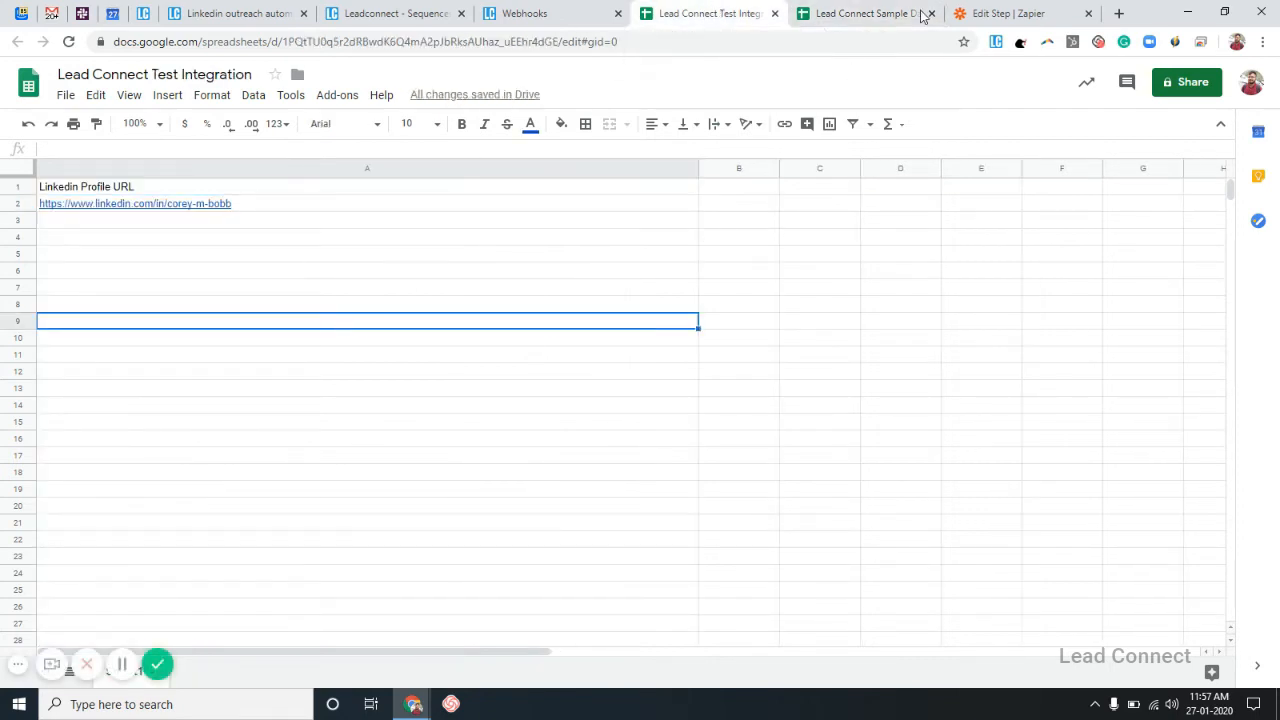
click(980, 13)
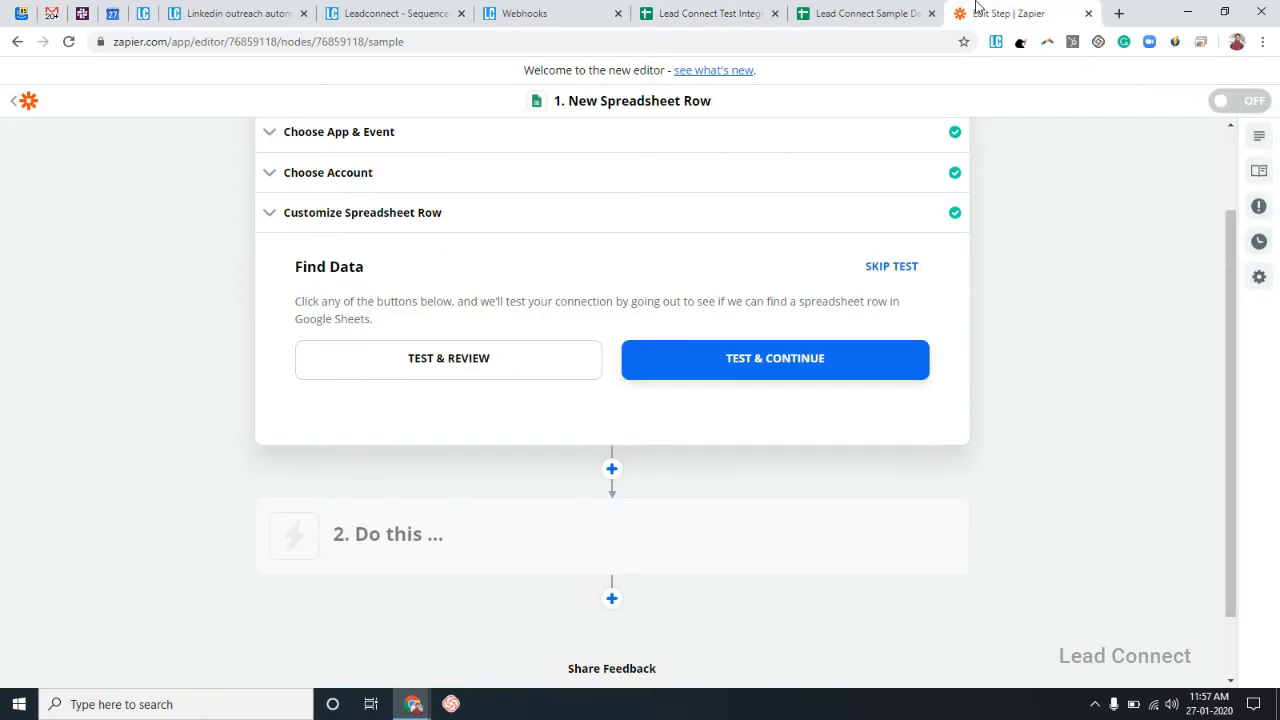
Test the New Spreadsheet Row trigger and expand the found Spreadsheet Row A sample.
click(822, 367)
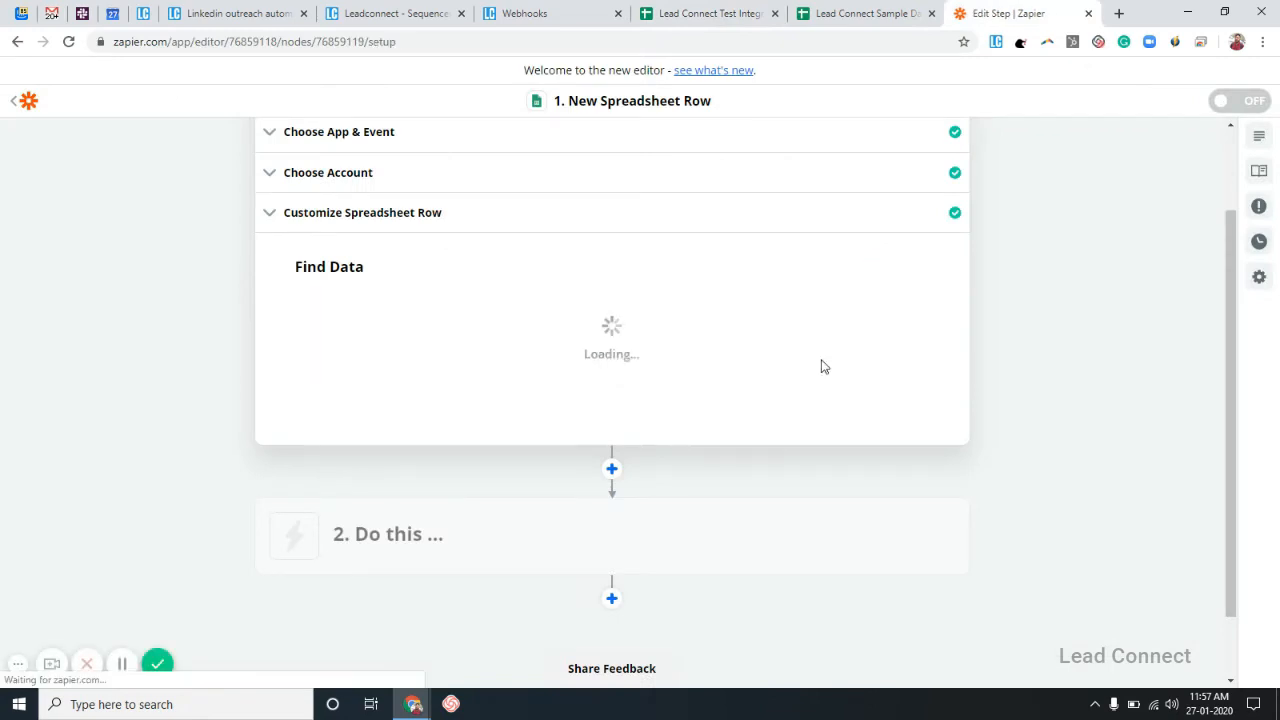
scroll(822, 362, up, 2)
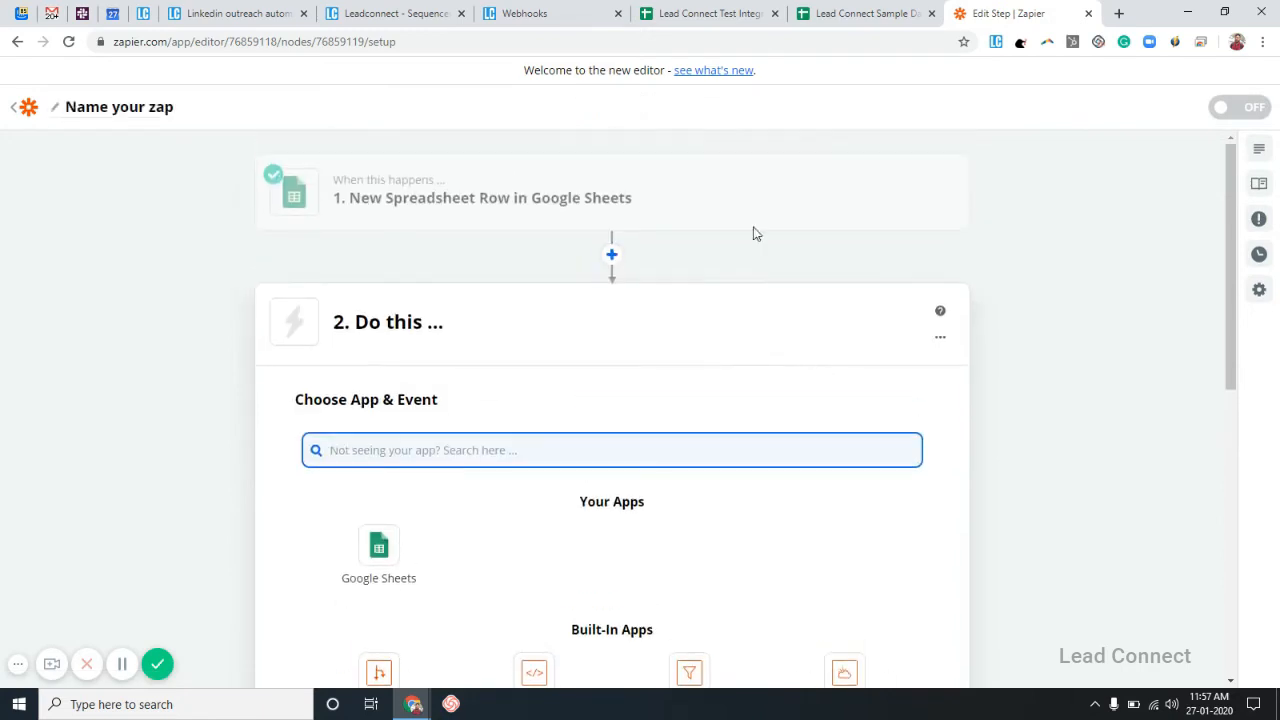
click(905, 192)
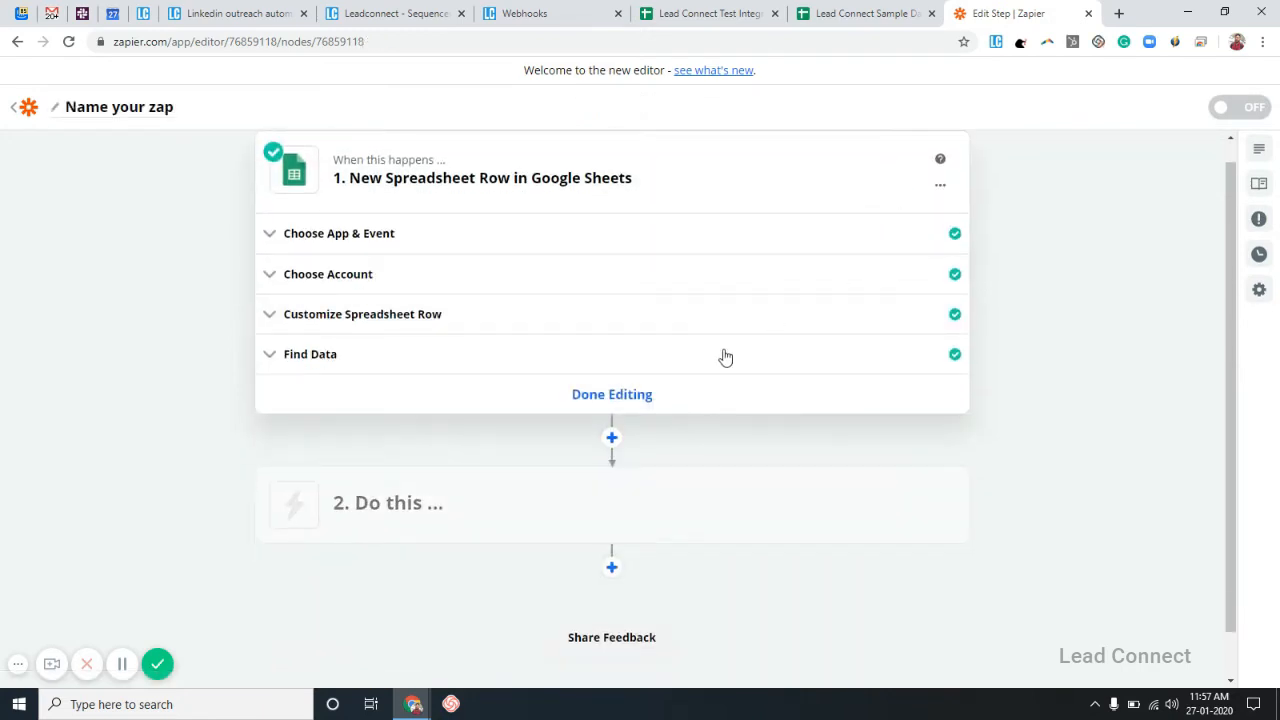
click(724, 357)
scroll(725, 355, down, 1)
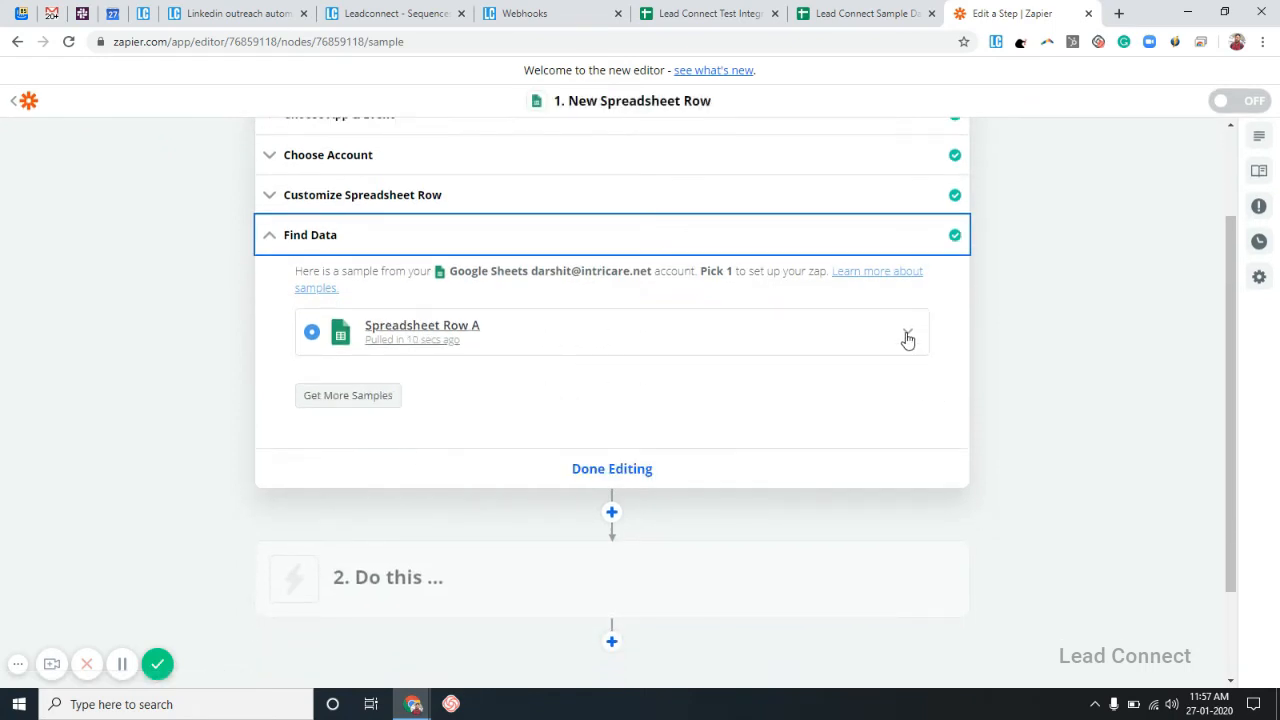
click(906, 336)
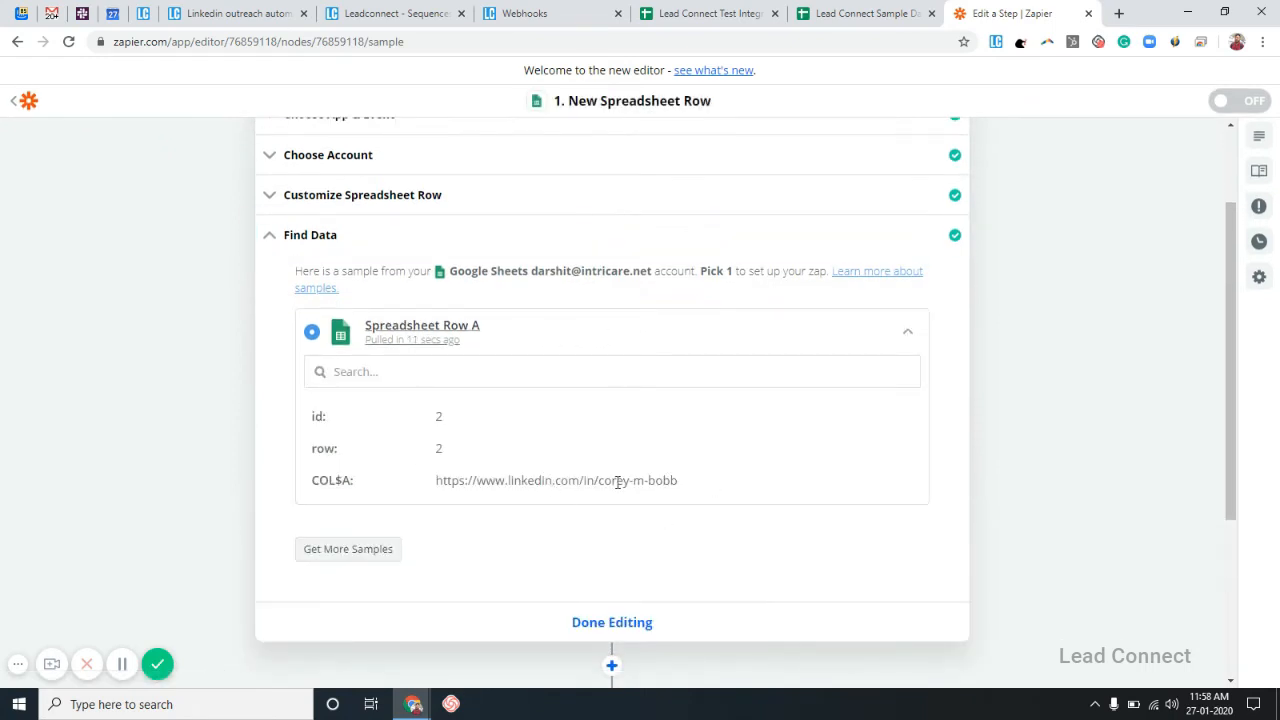
Compare the sample's LinkedIn URL against the sheet and mark the trigger step done.
click(724, 18)
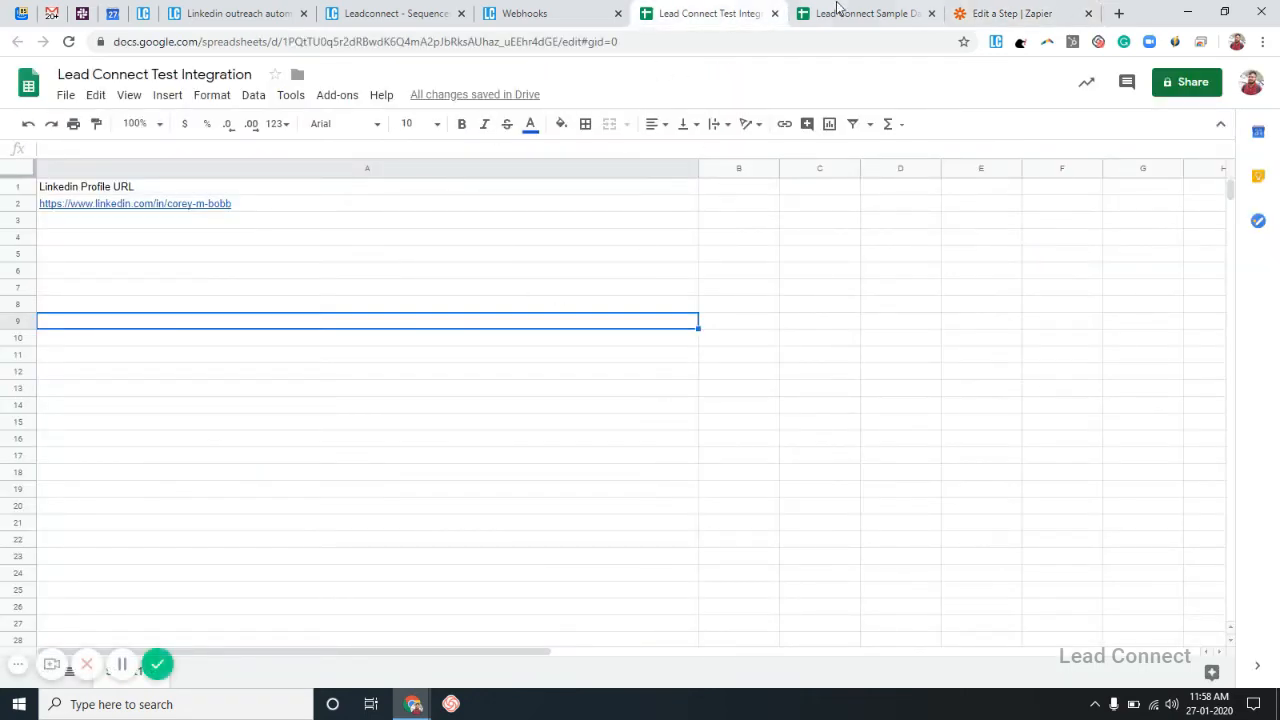
click(1036, 12)
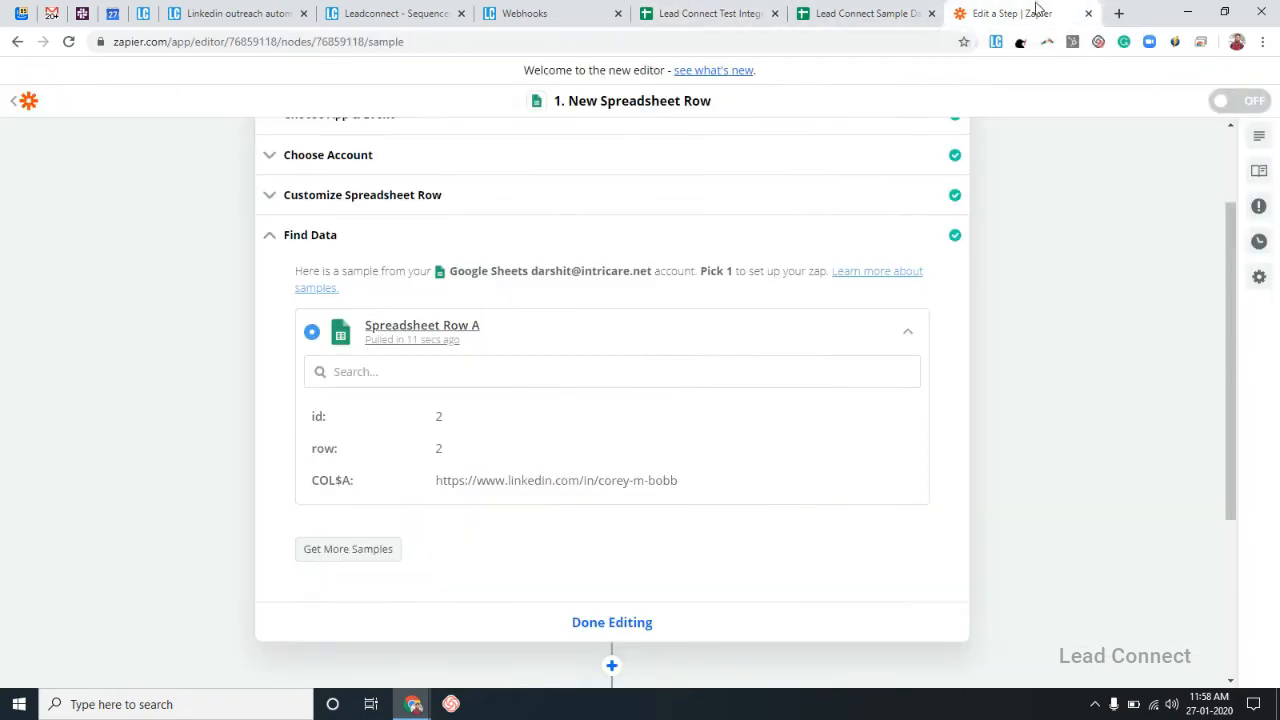
scroll(799, 349, down, 1)
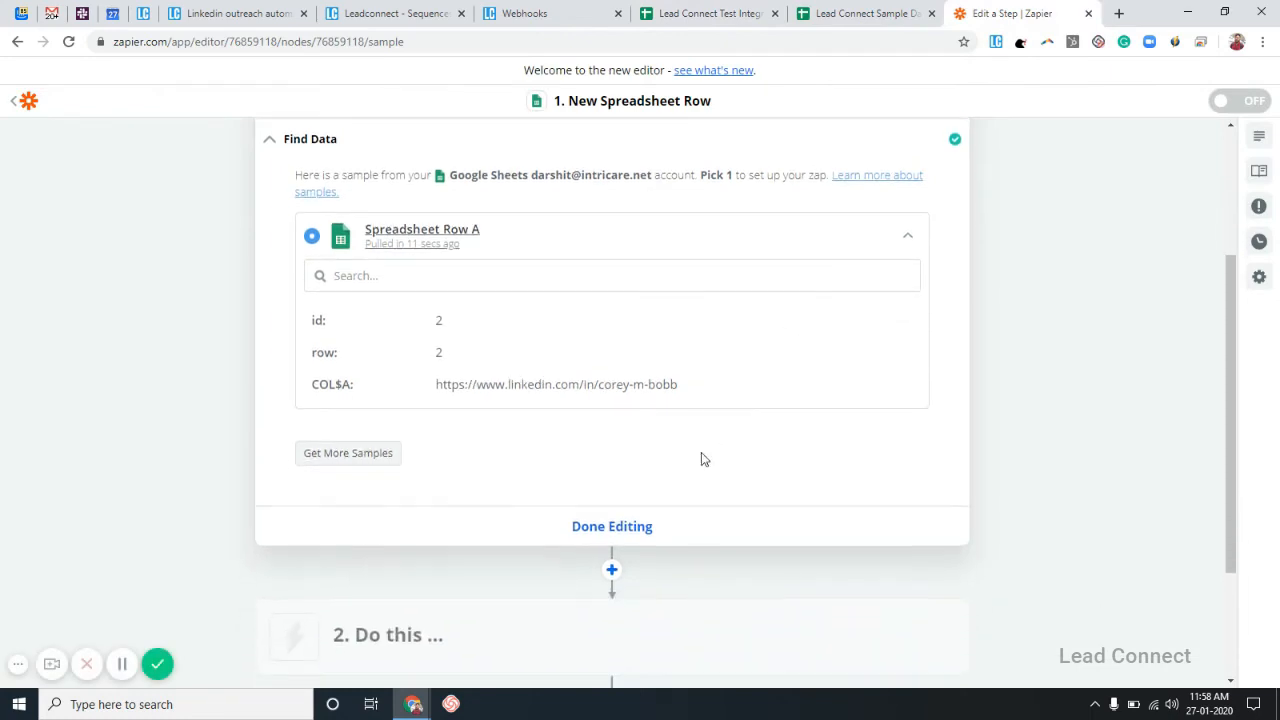
click(614, 527)
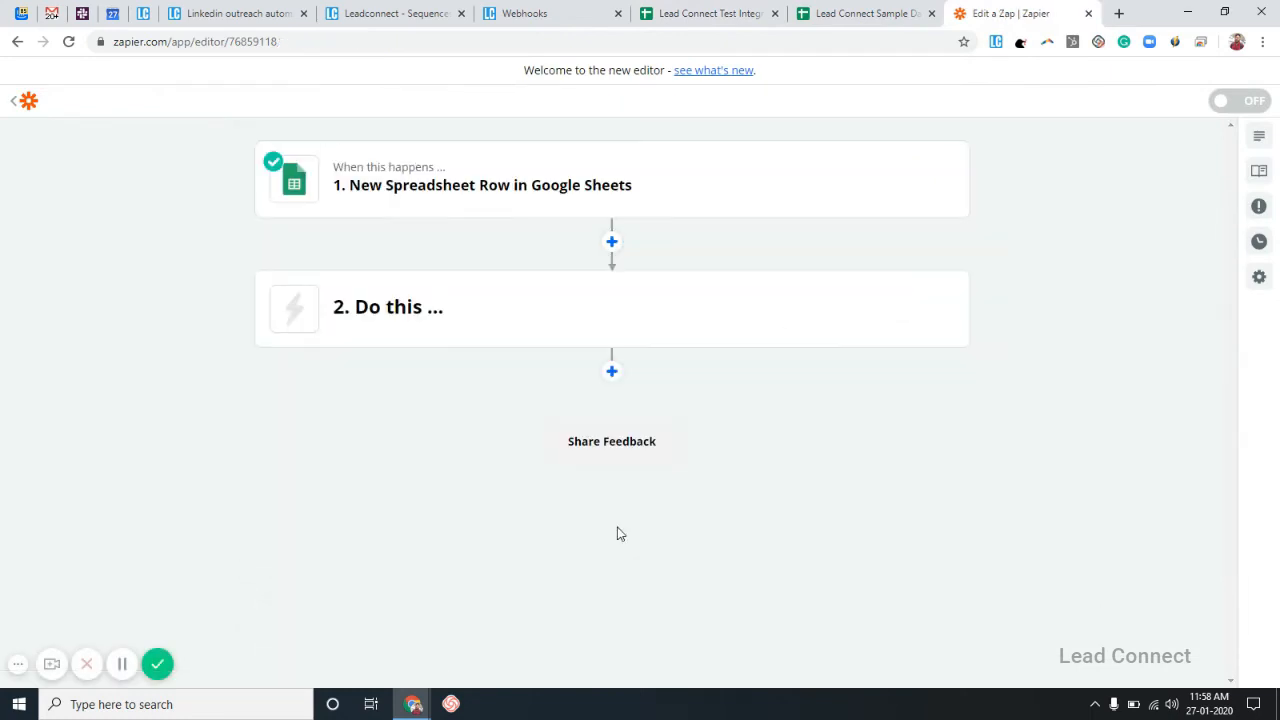
Set step 2 to Webhooks by Zapier with POST as the action event.
click(917, 312)
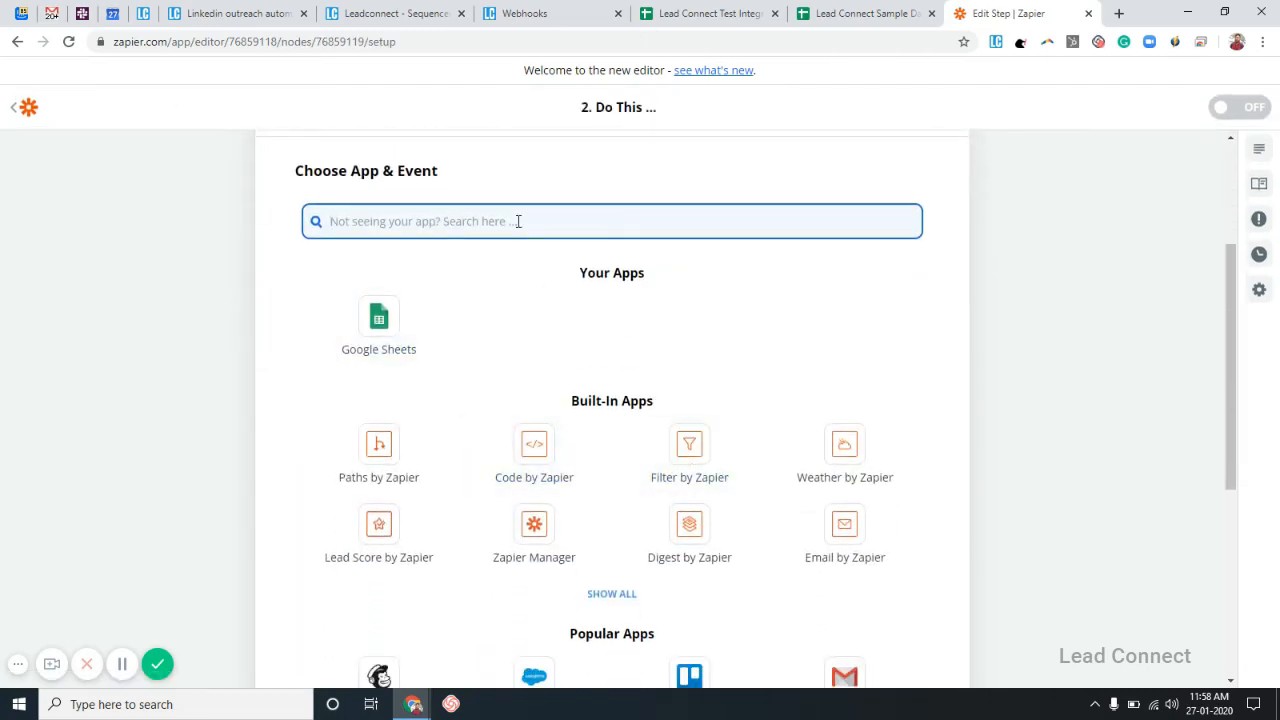
text(web)
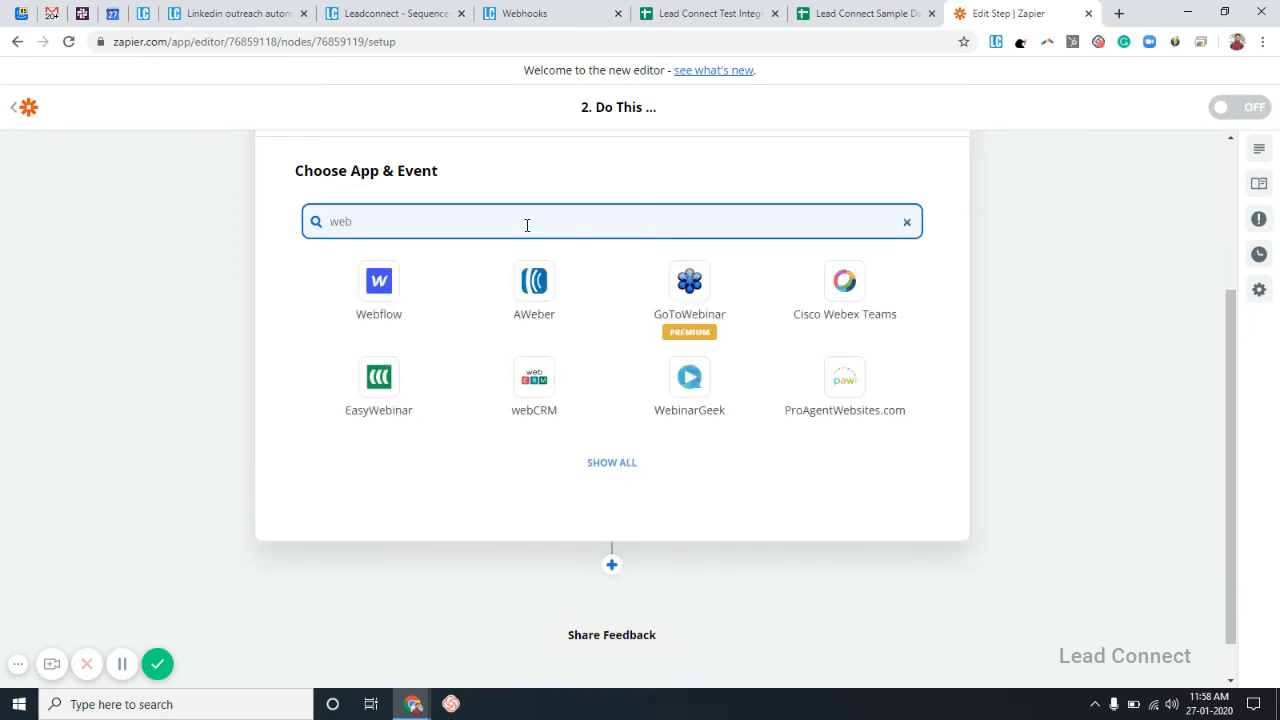
text(hook)
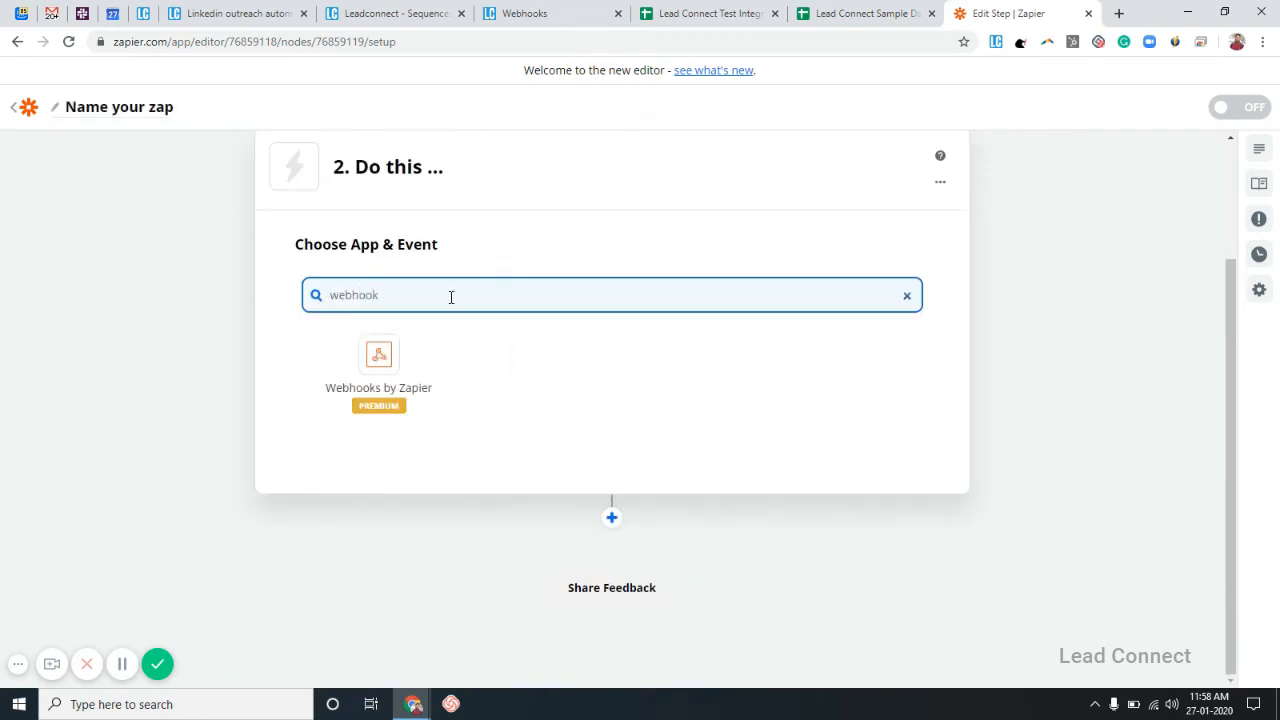
click(380, 357)
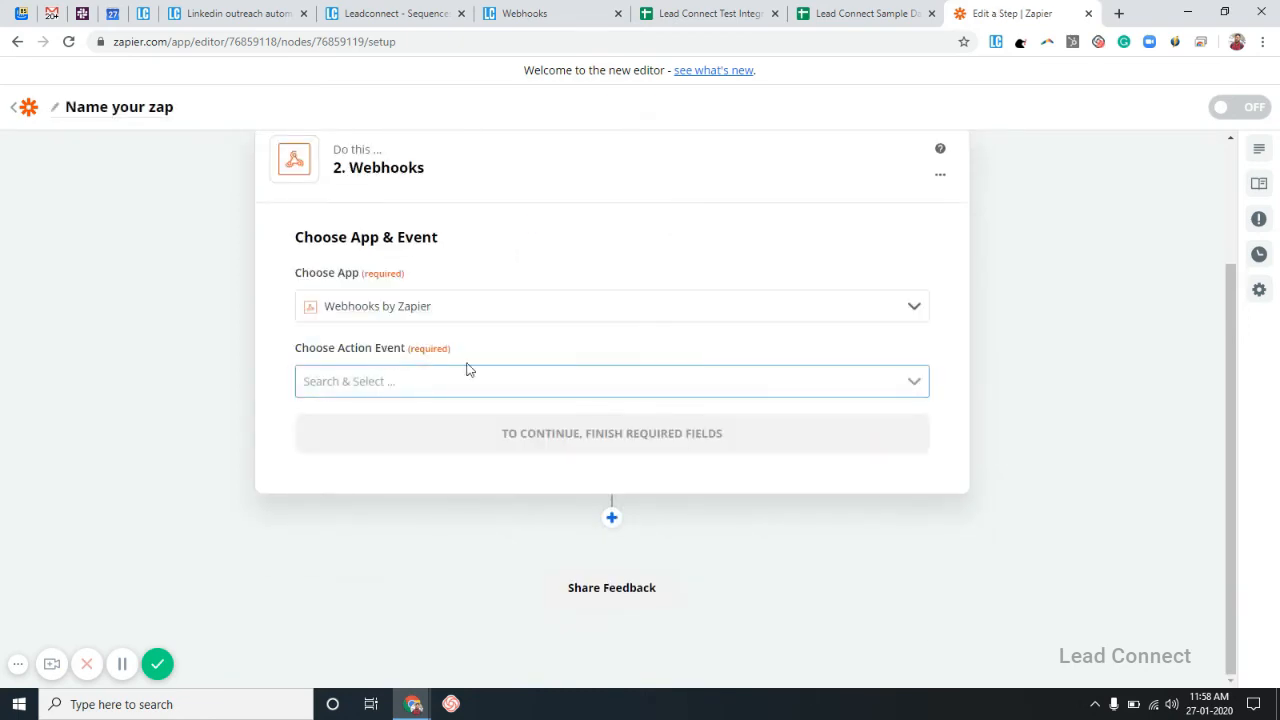
click(512, 381)
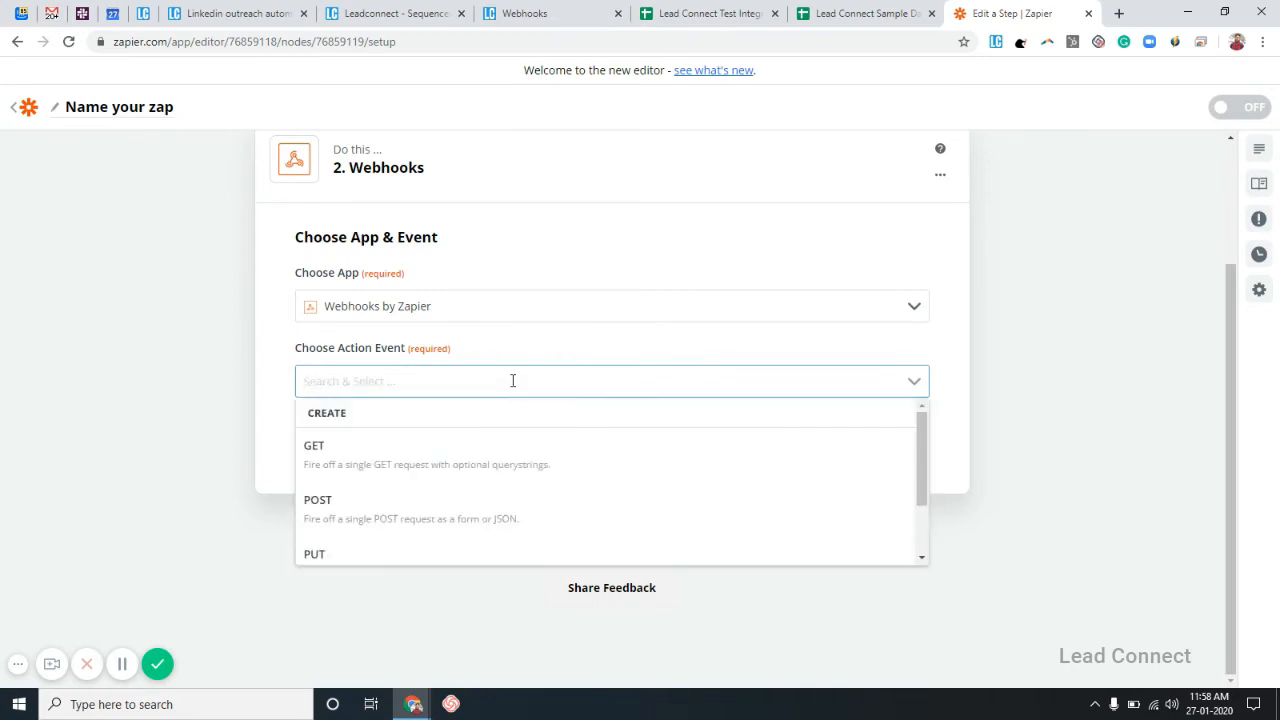
click(430, 510)
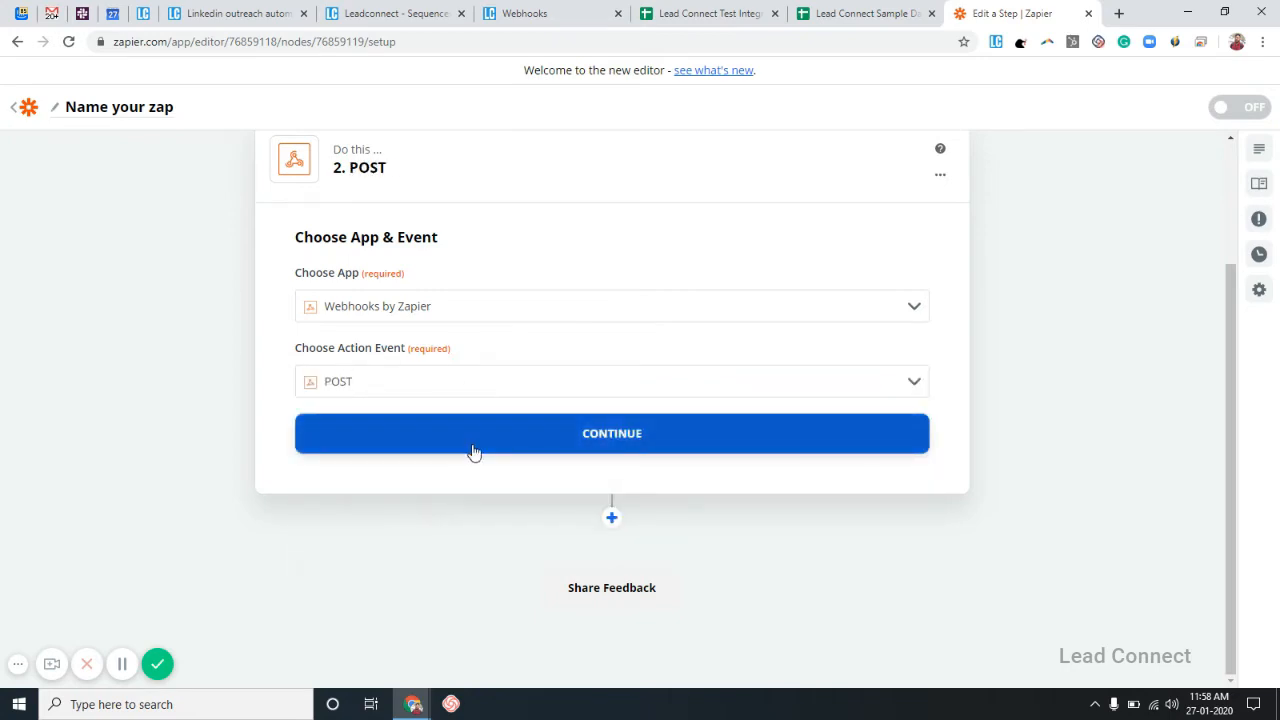
click(474, 452)
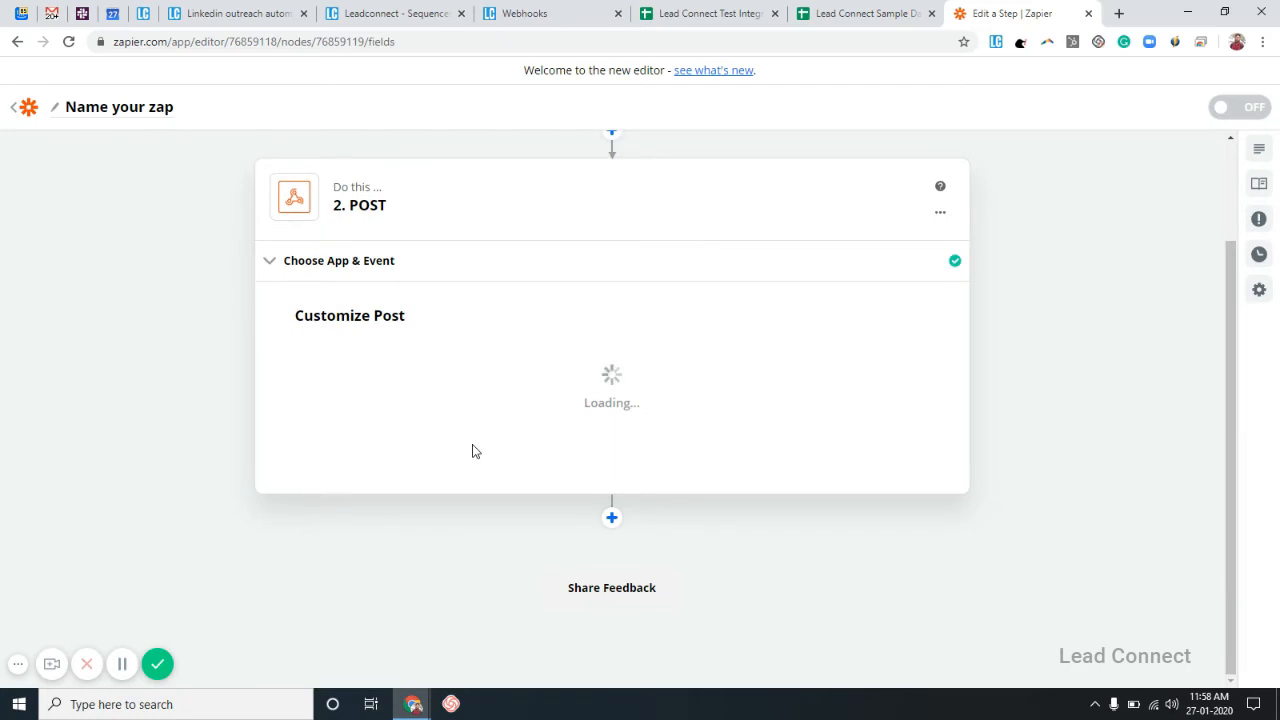
click(450, 284)
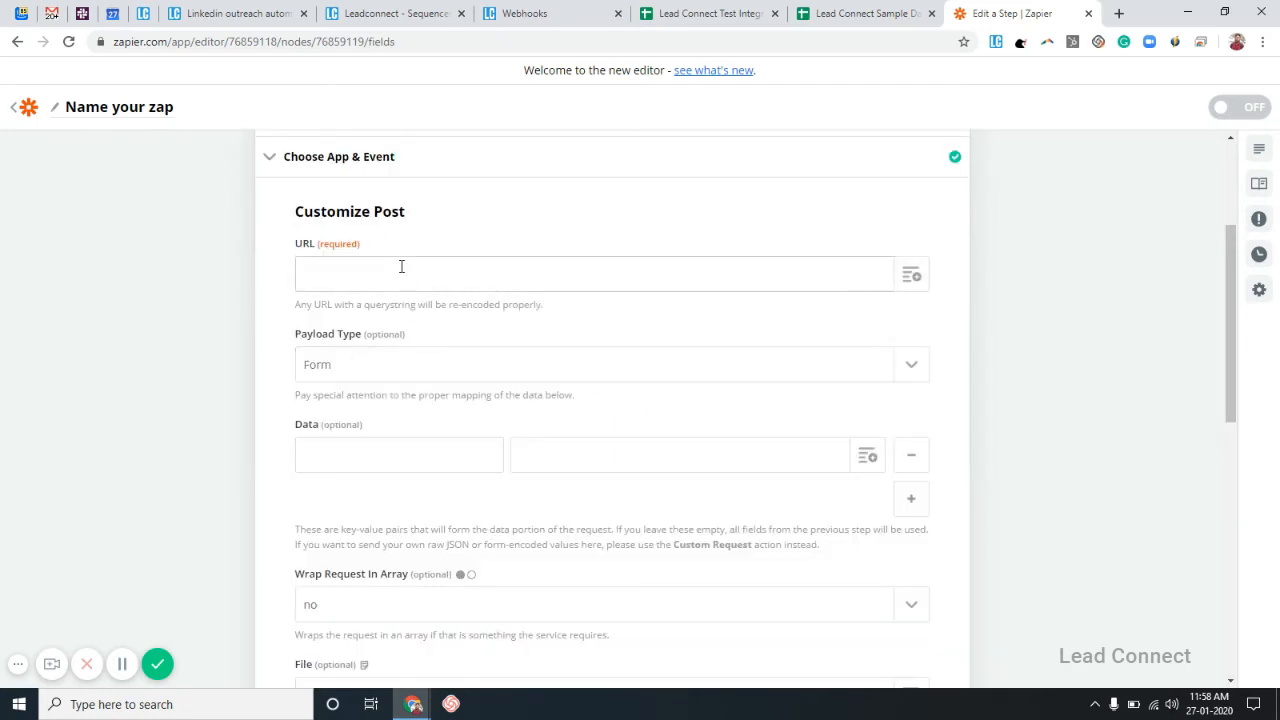
click(483, 8)
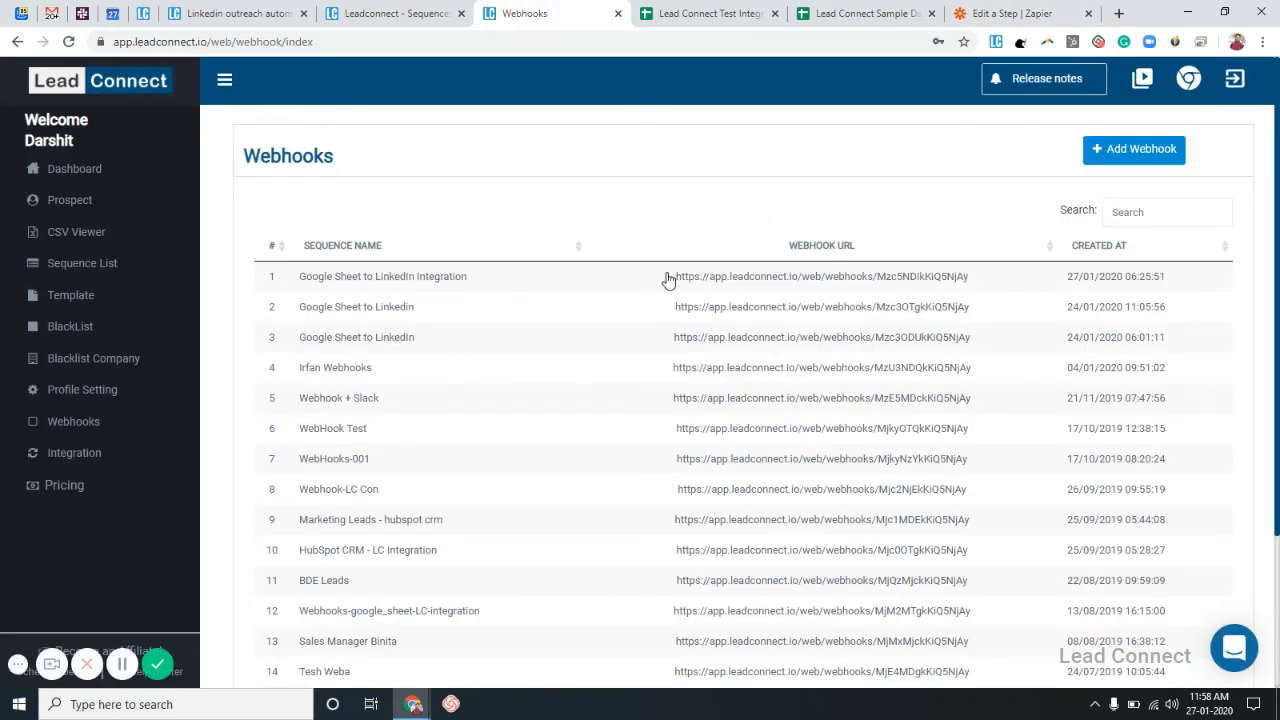
Copy the Google Sheet to LinkedIn Integration webhook URL from LeadConnect's Webhook Viewer.
drag(677, 284, 999, 288)
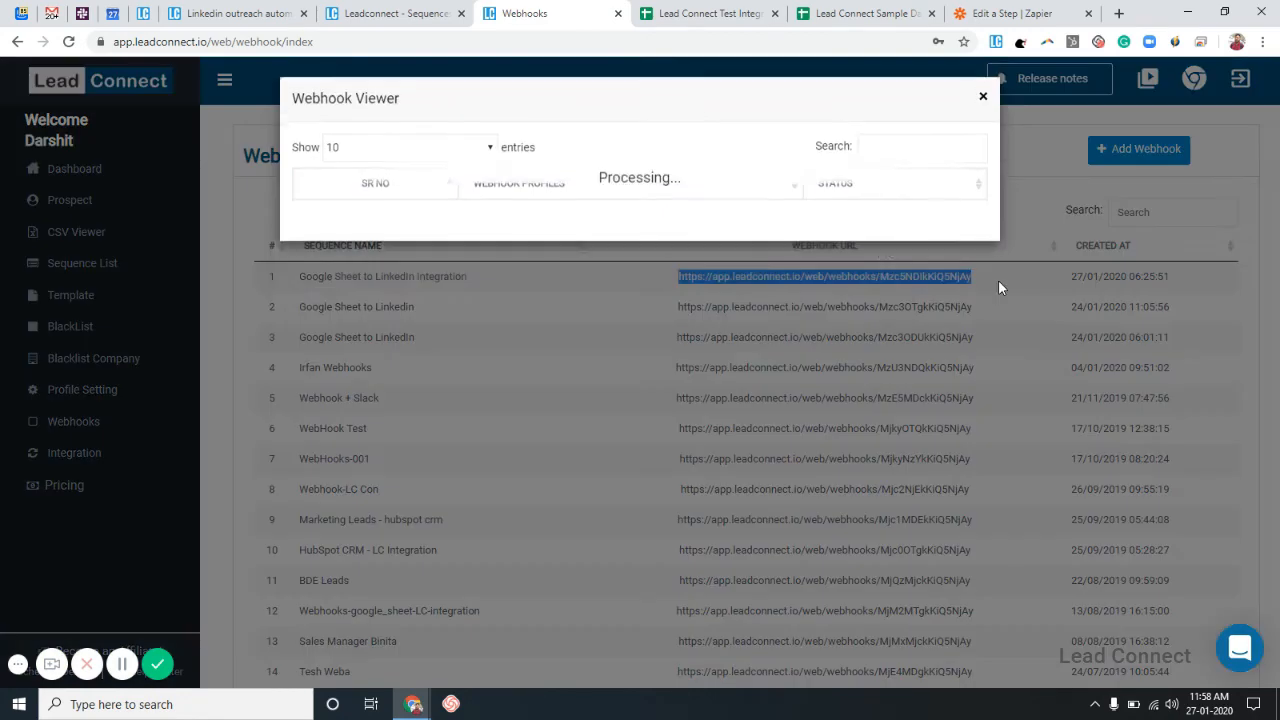
click(983, 101)
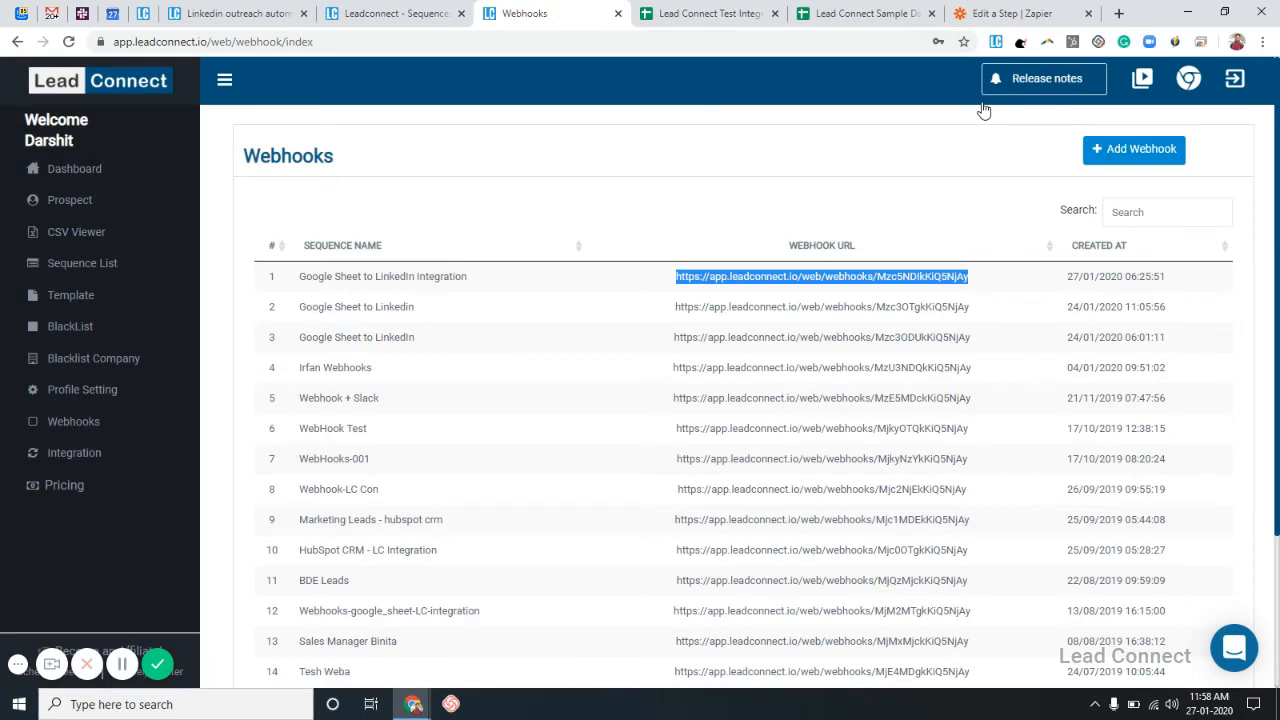
click(1008, 12)
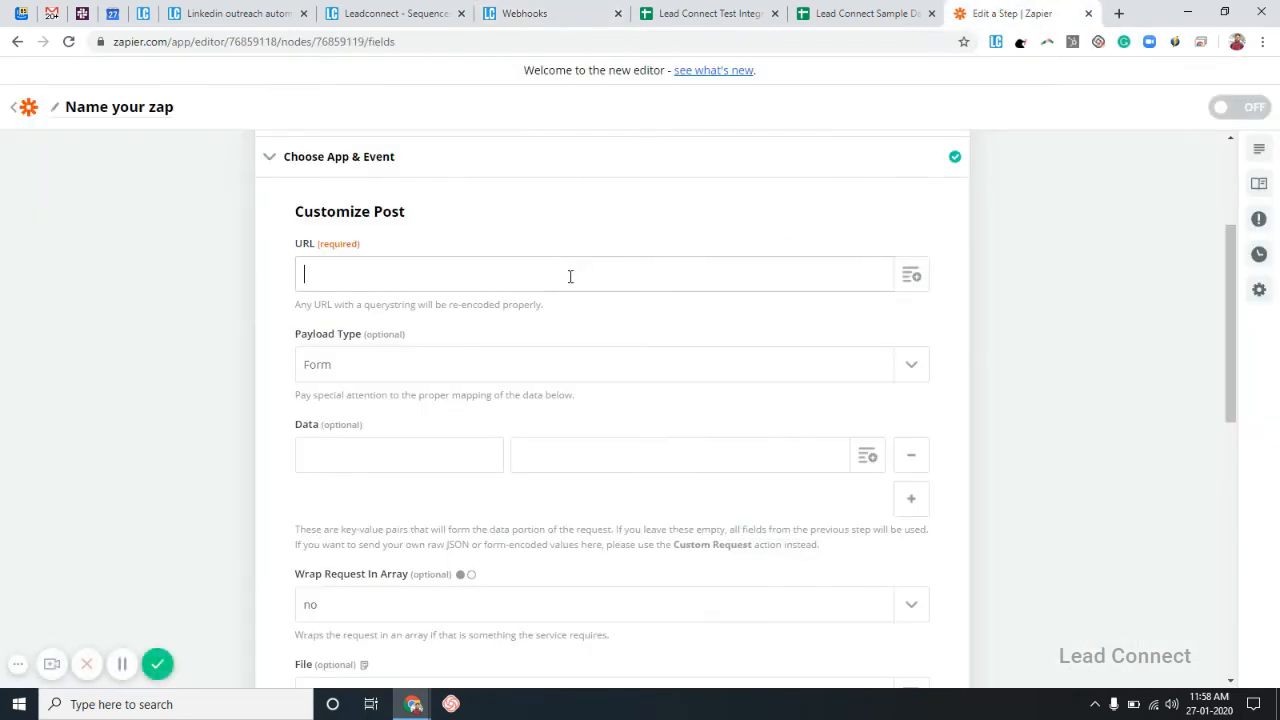
Paste the LeadConnect webhook URL into the POST step and set Payload Type to Json.
click(585, 321)
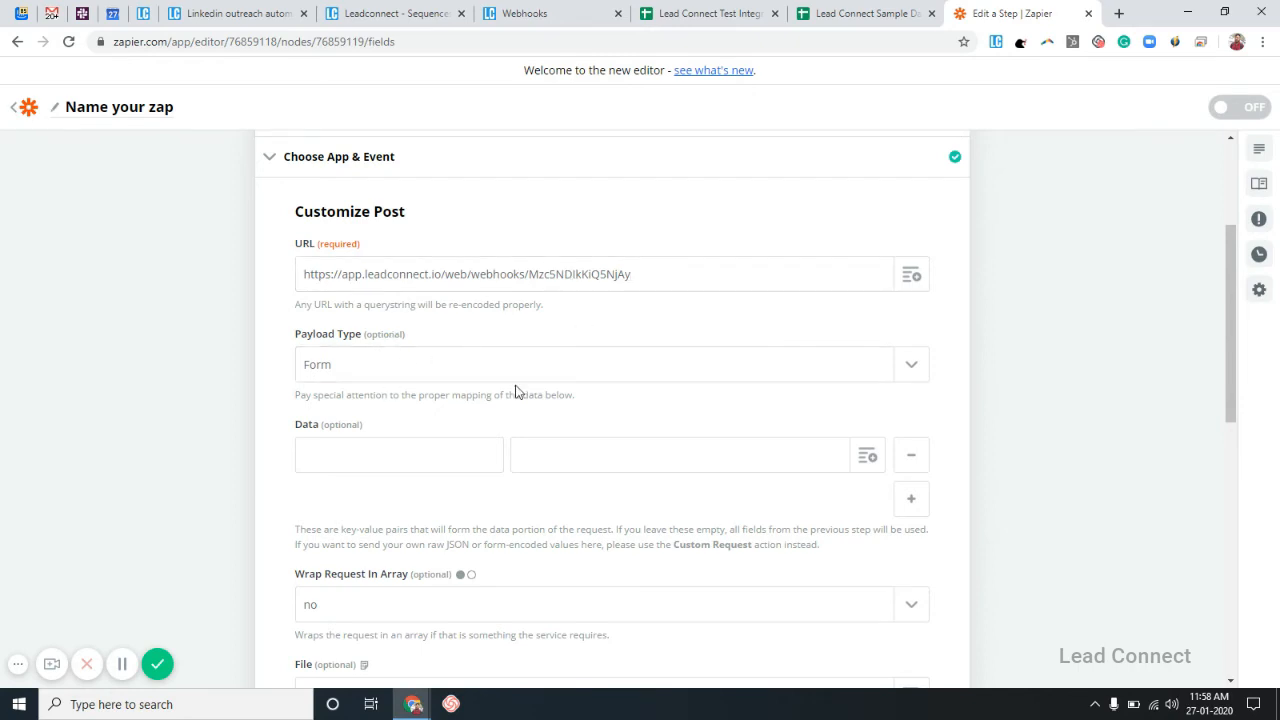
click(583, 373)
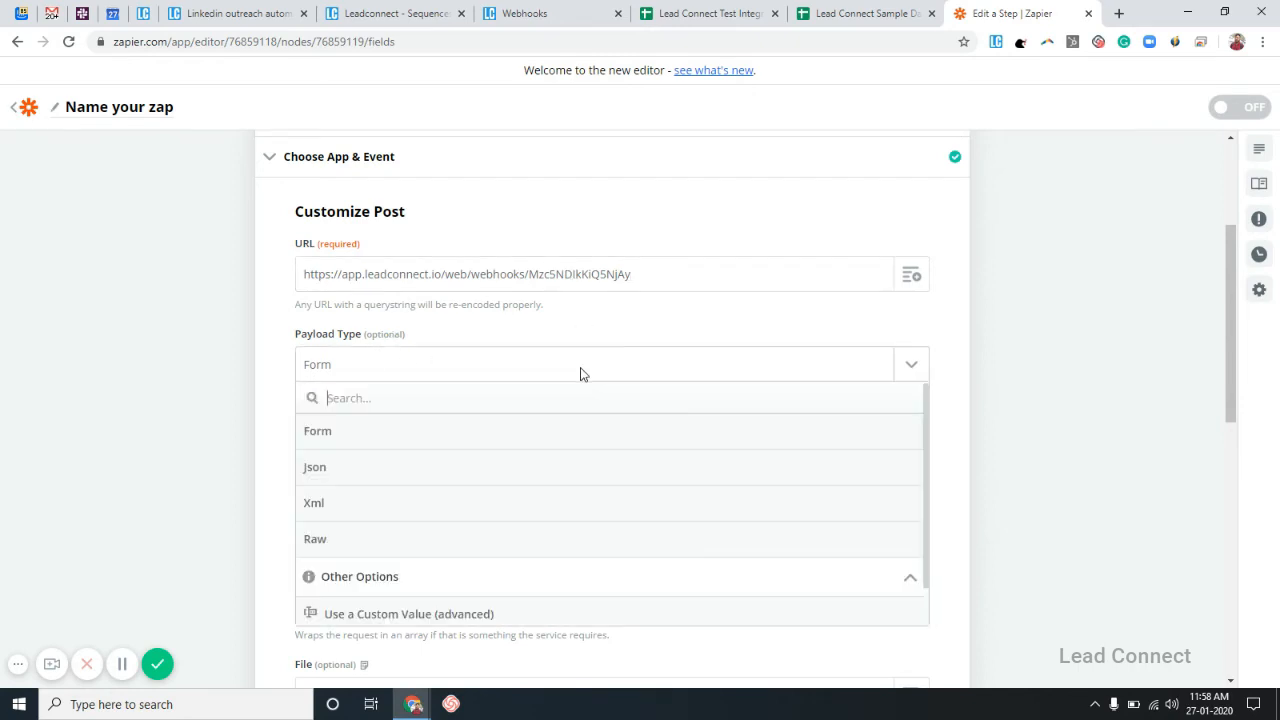
click(471, 467)
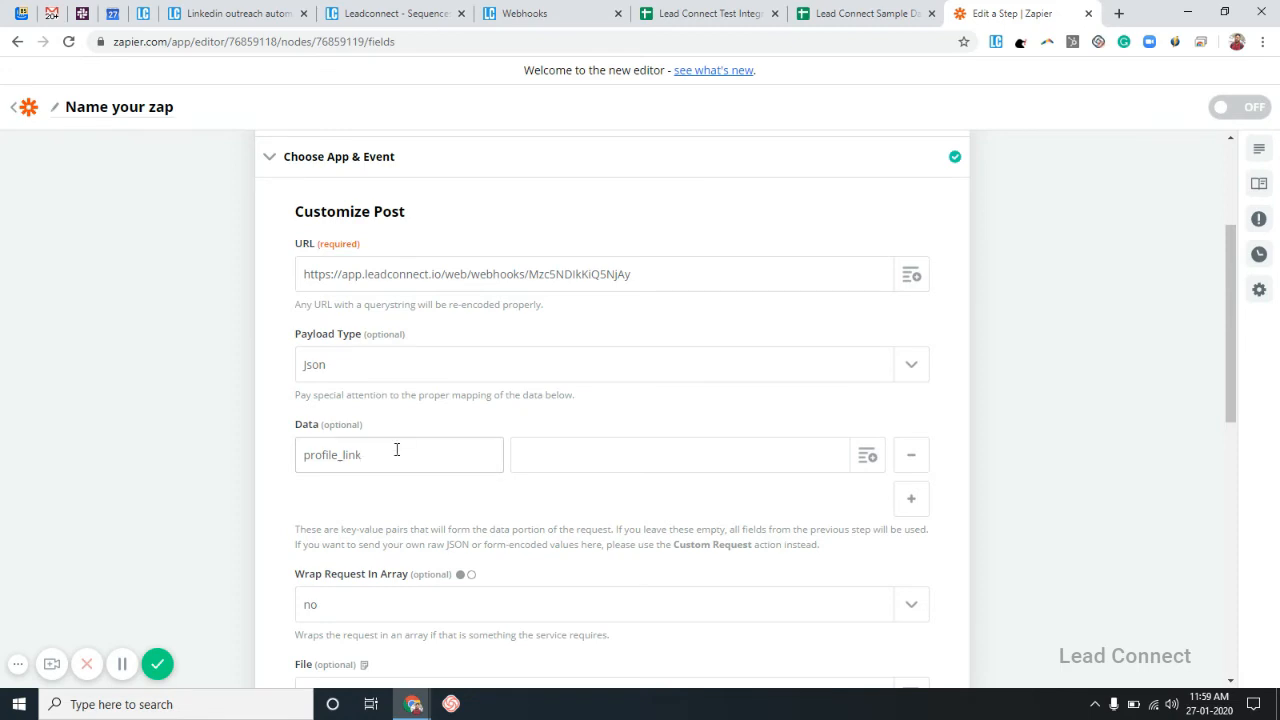
Map the profile_link data value to the sheet's Linkedin Profile URL field and continue.
drag(396, 450, 243, 457)
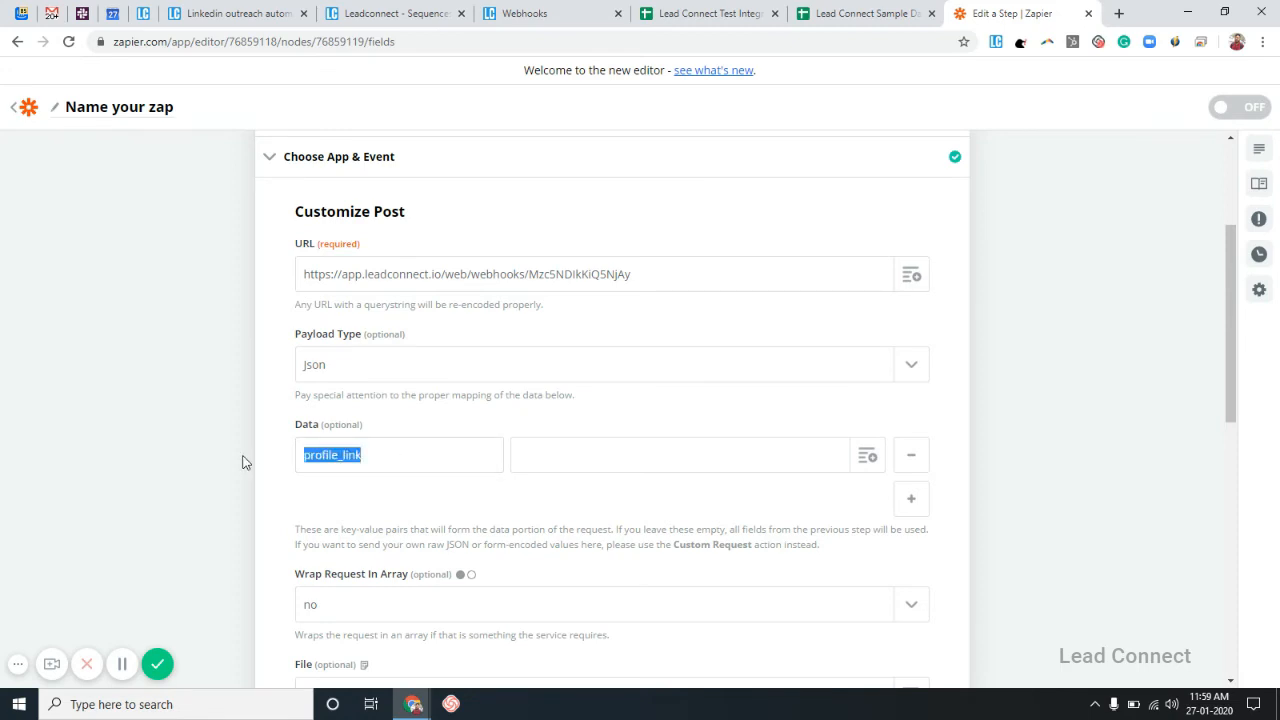
click(379, 468)
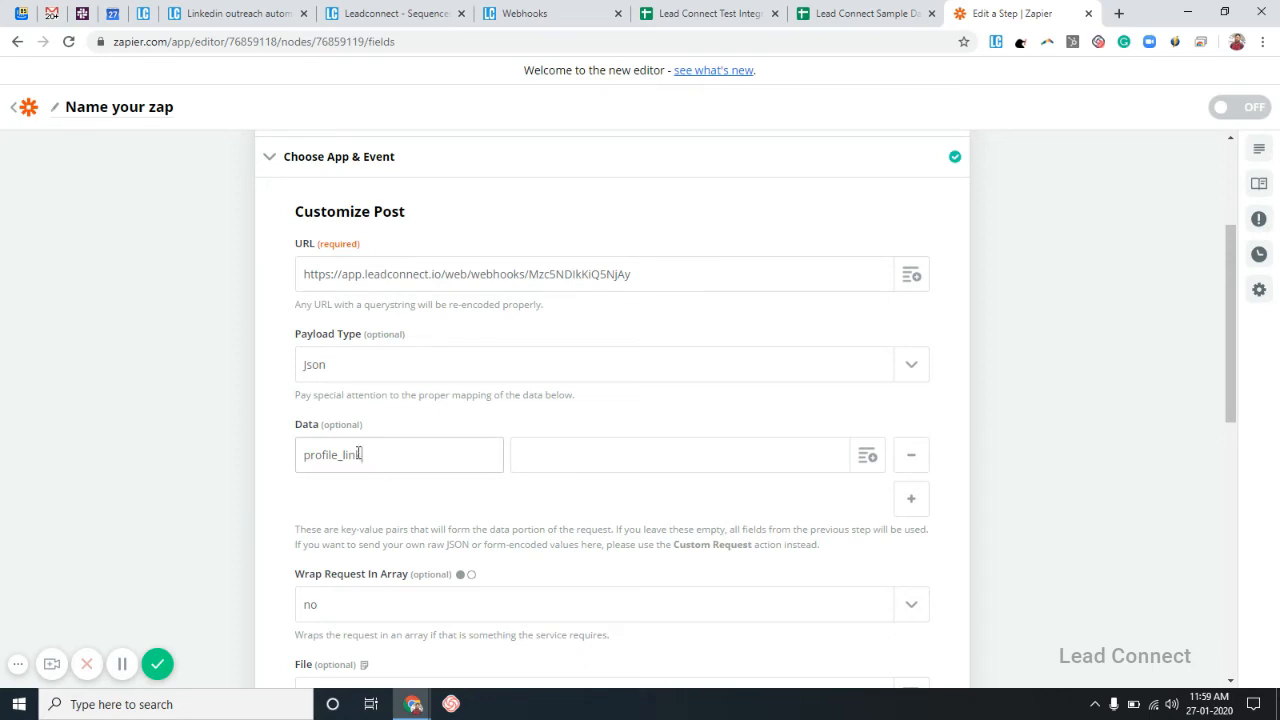
drag(359, 454, 307, 454)
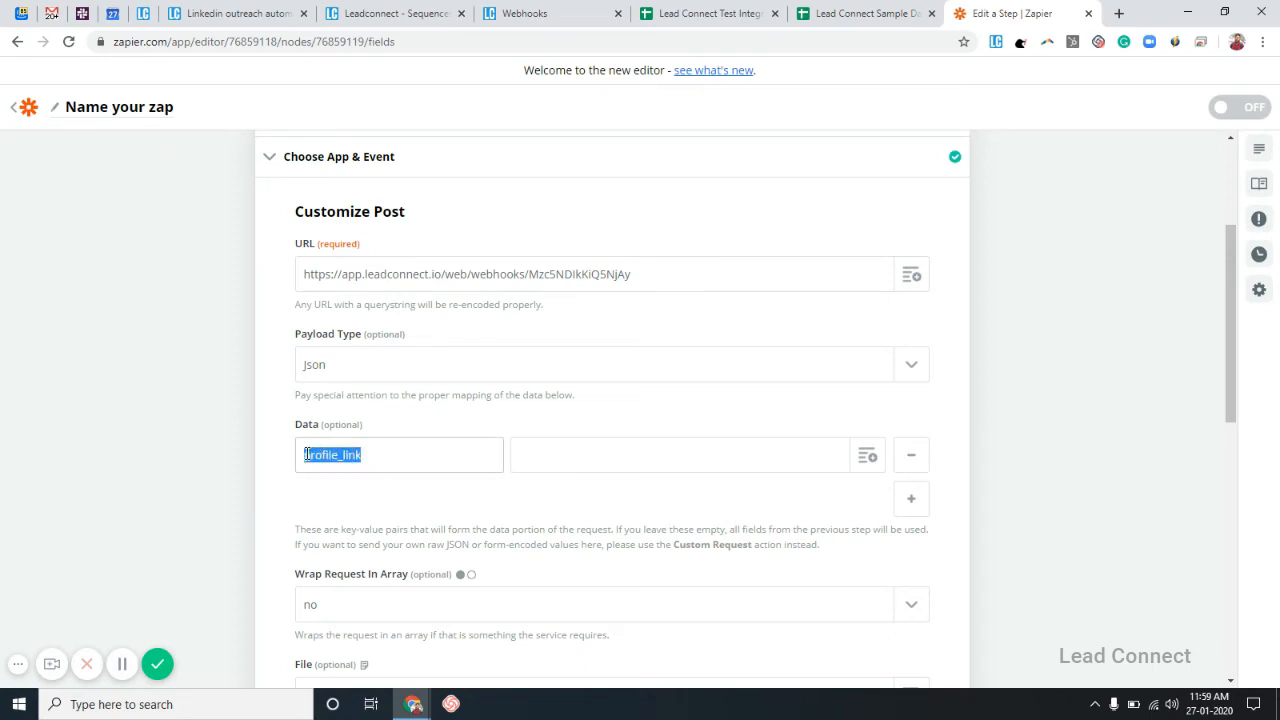
click(362, 459)
click(867, 460)
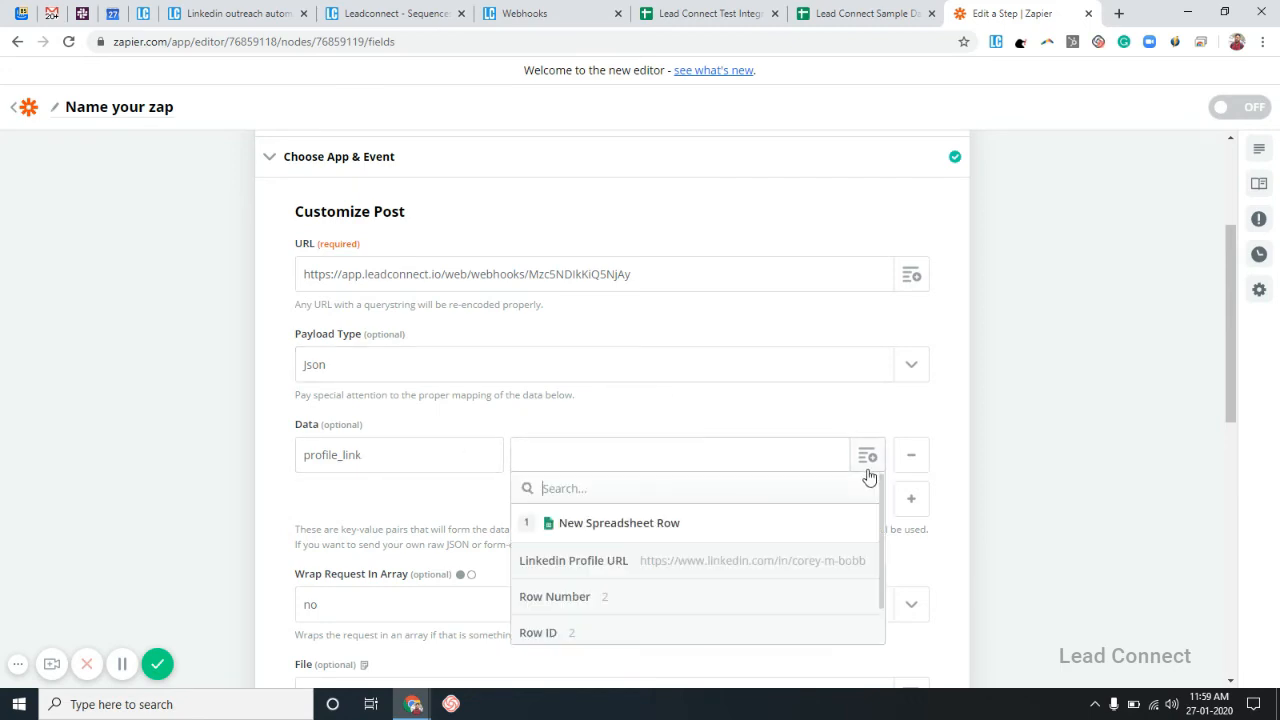
click(750, 563)
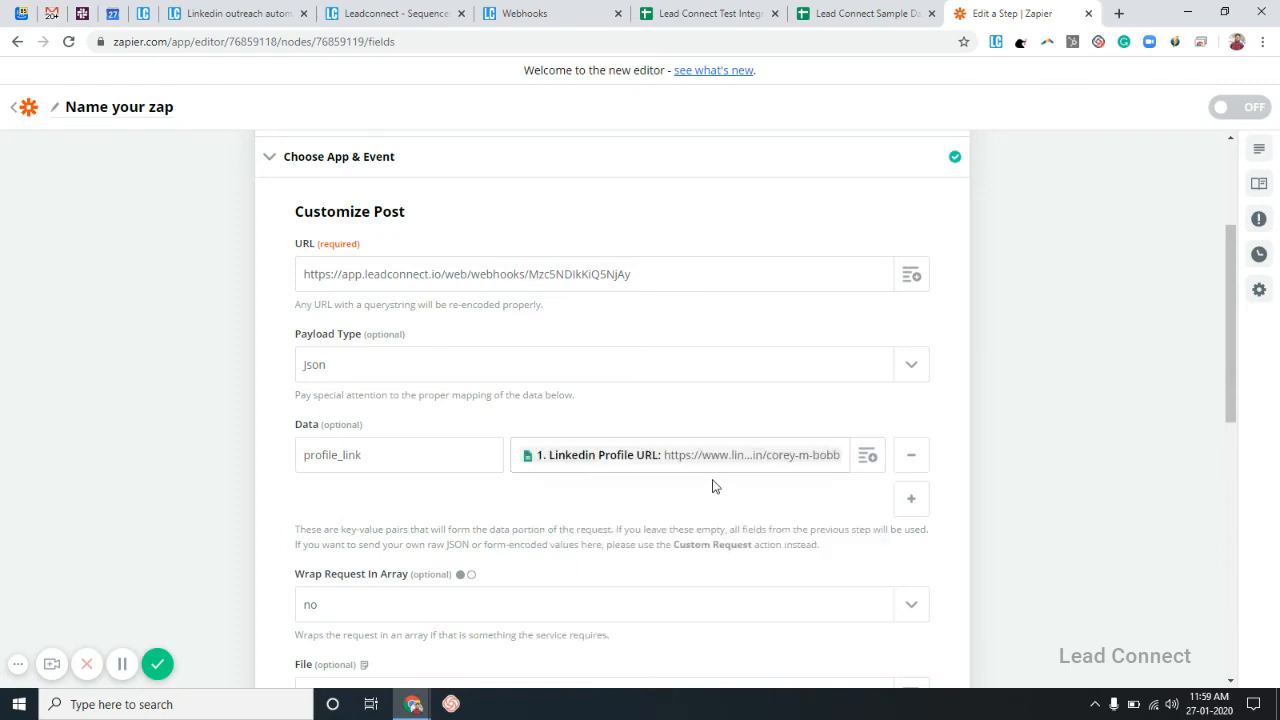
scroll(713, 486, down, 3)
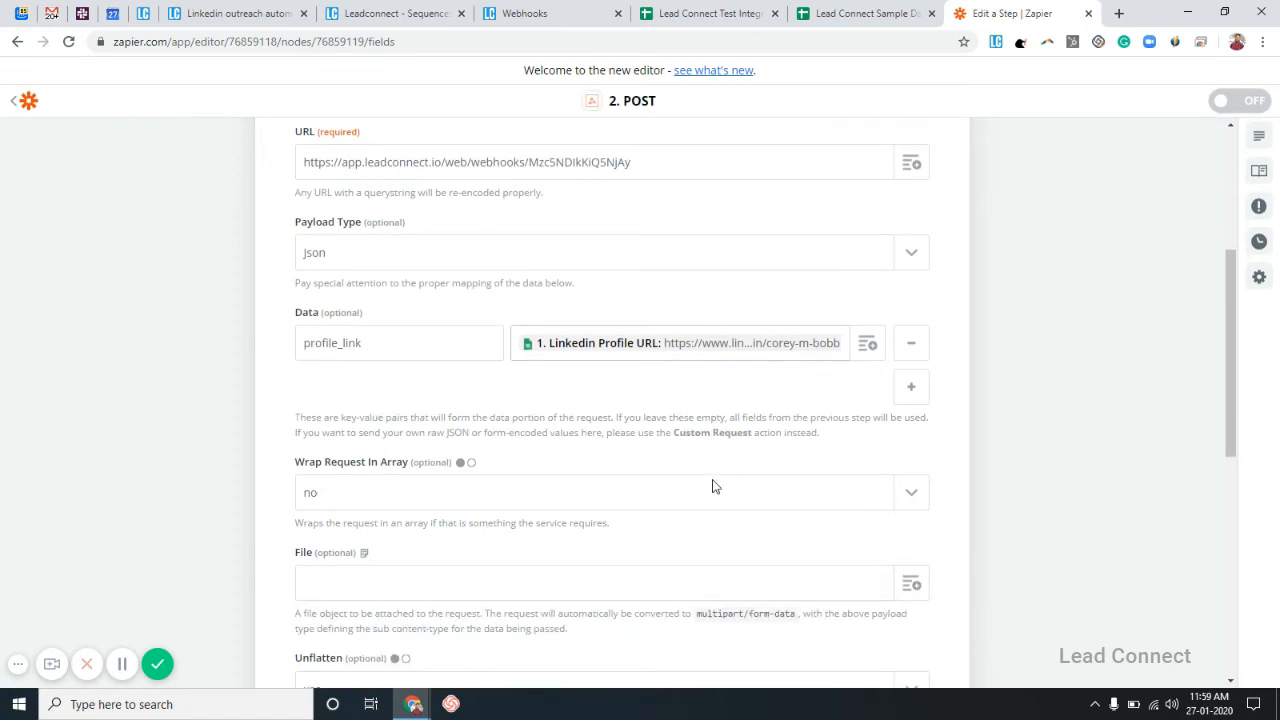
scroll(713, 486, down, 4)
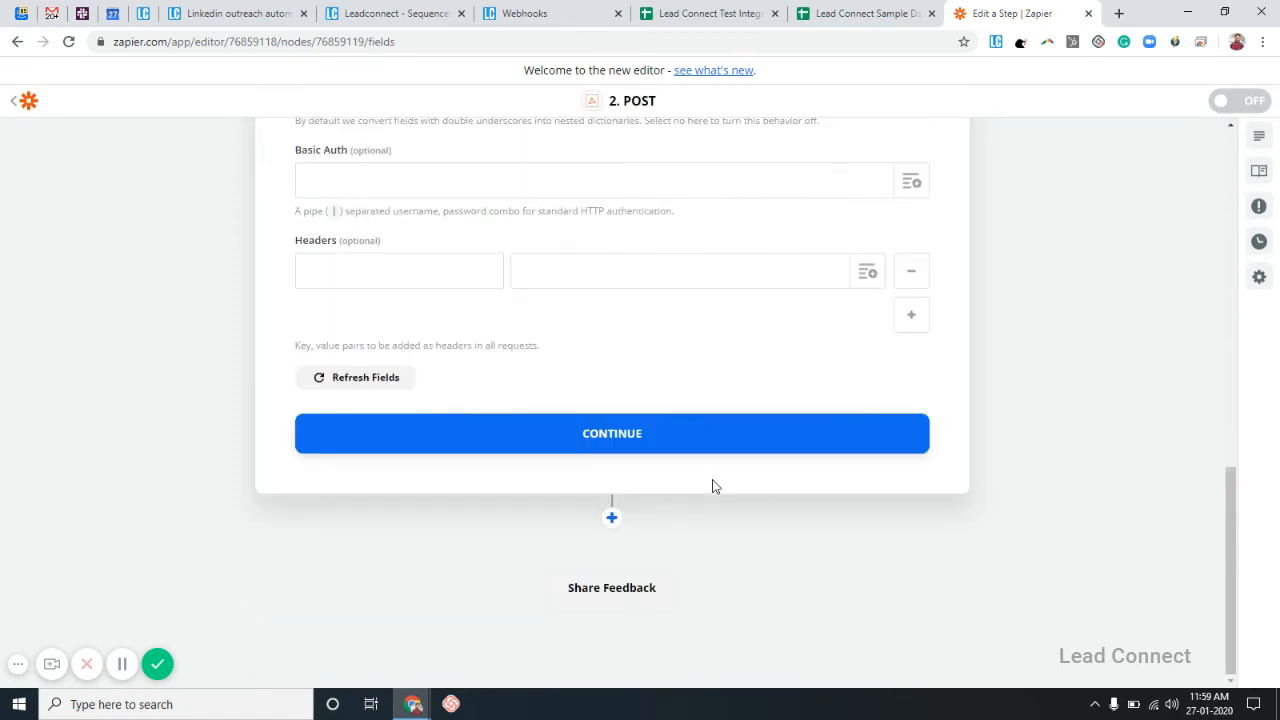
click(664, 440)
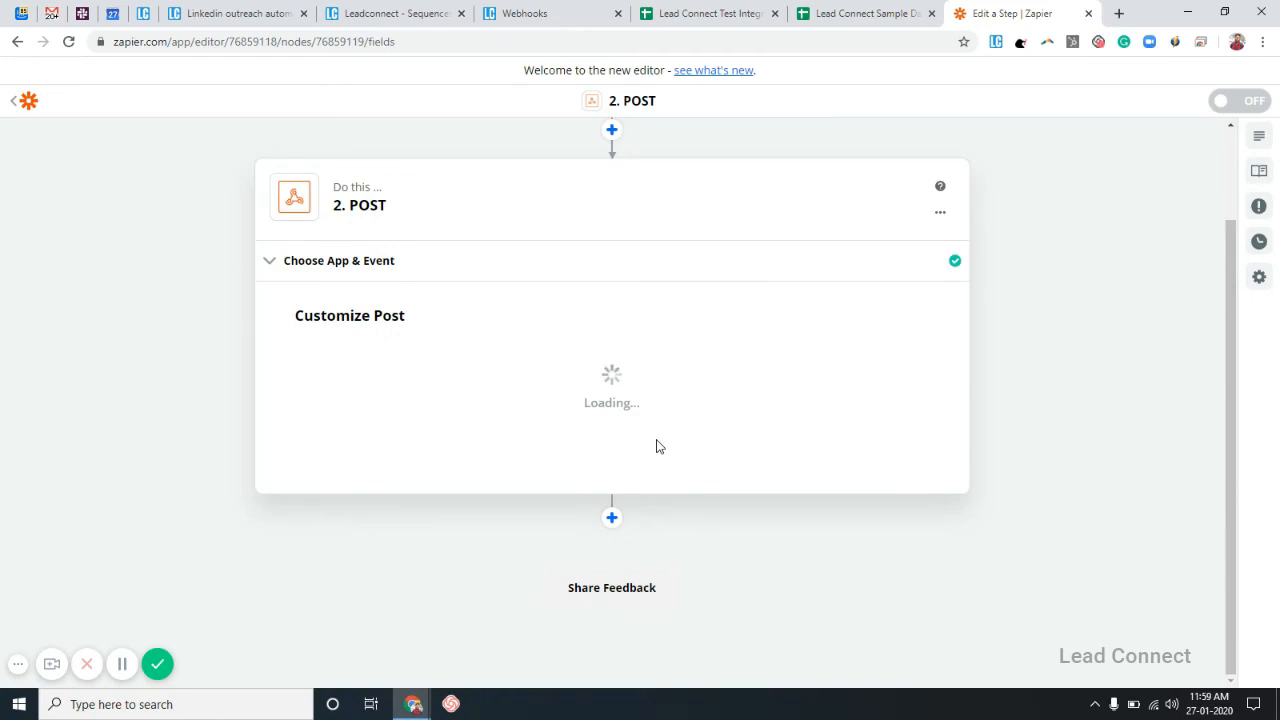
Run the POST step's Send Data test and finish editing the zap.
click(722, 438)
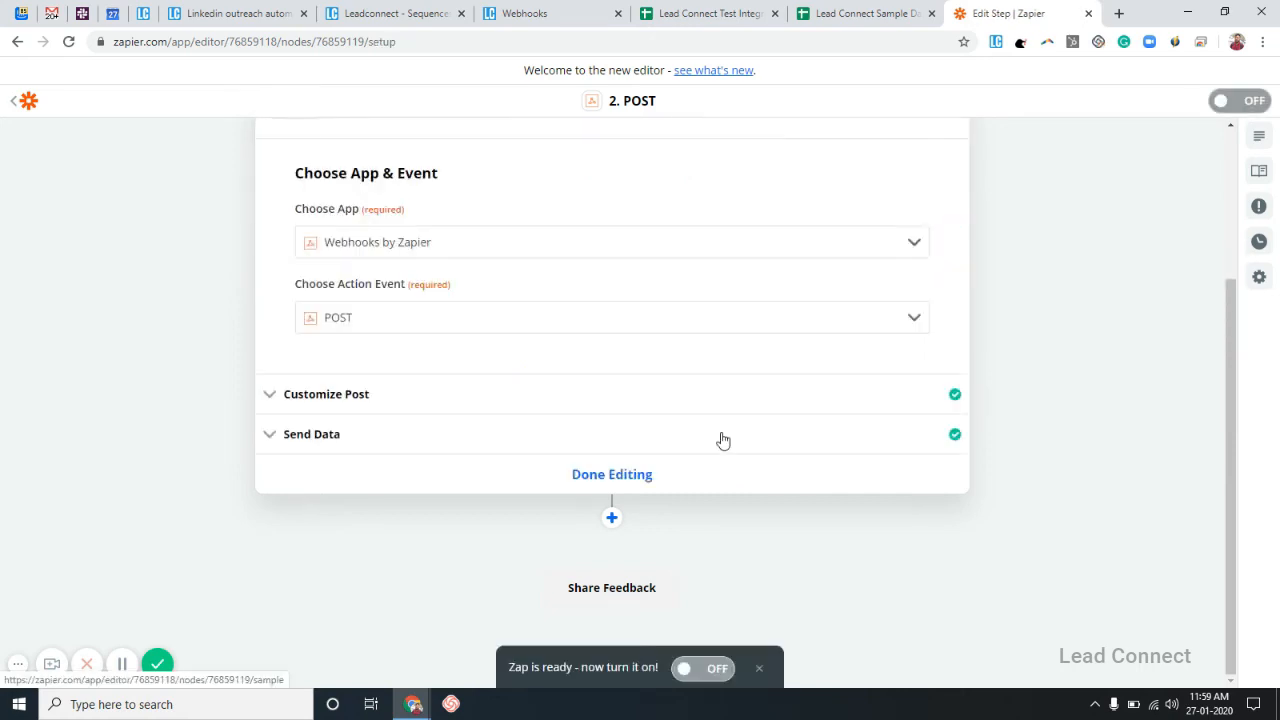
click(643, 480)
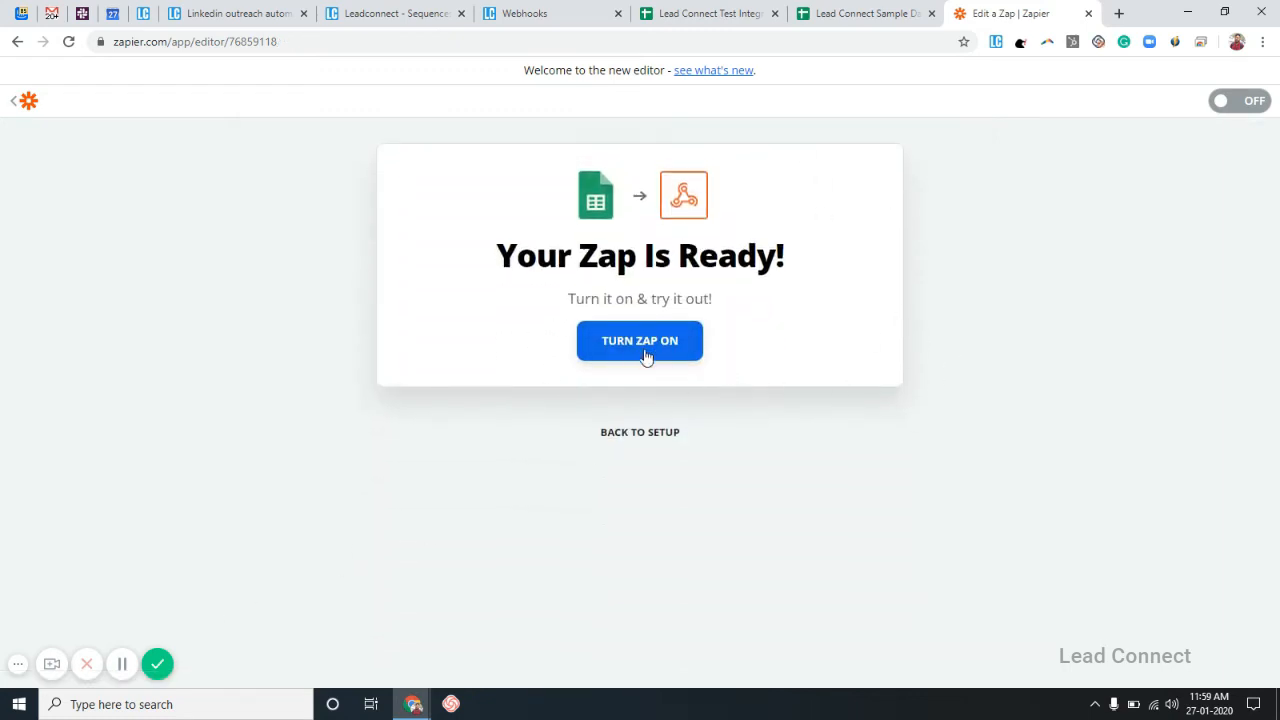
click(573, 9)
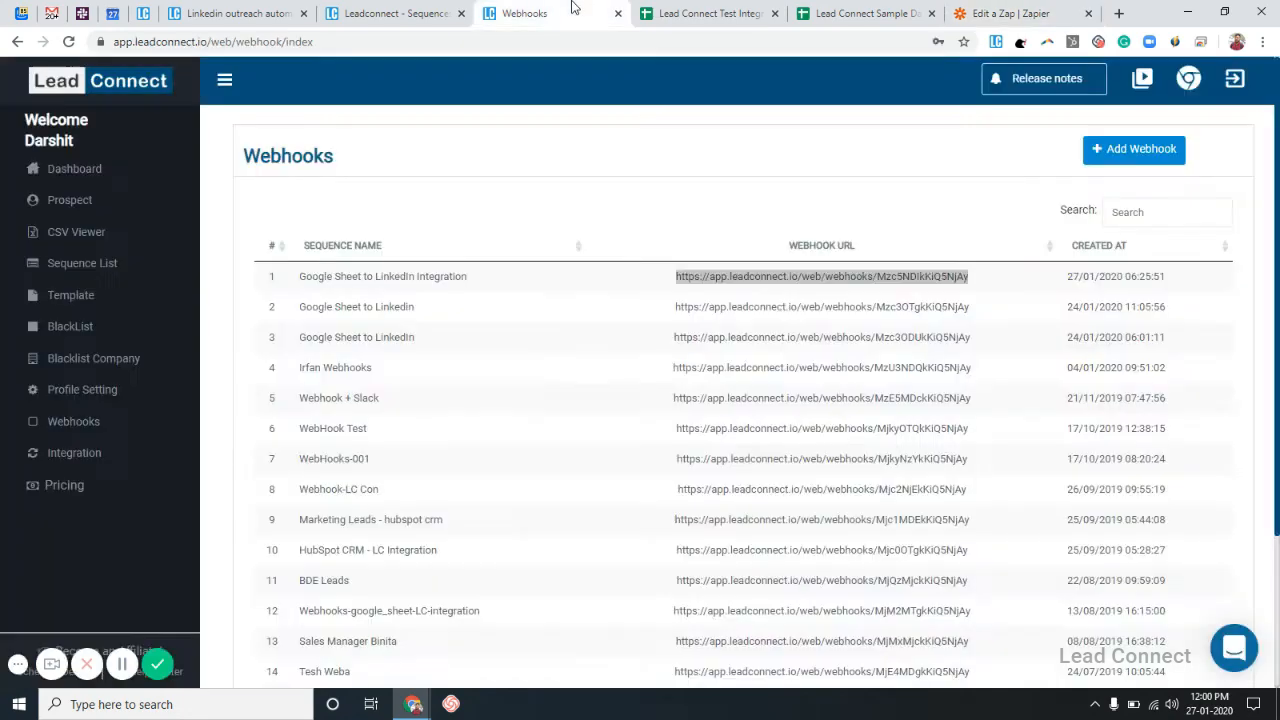
Open the Google Sheet to LinkedIn Integration Webhook Viewer to confirm no profiles received.
click(784, 198)
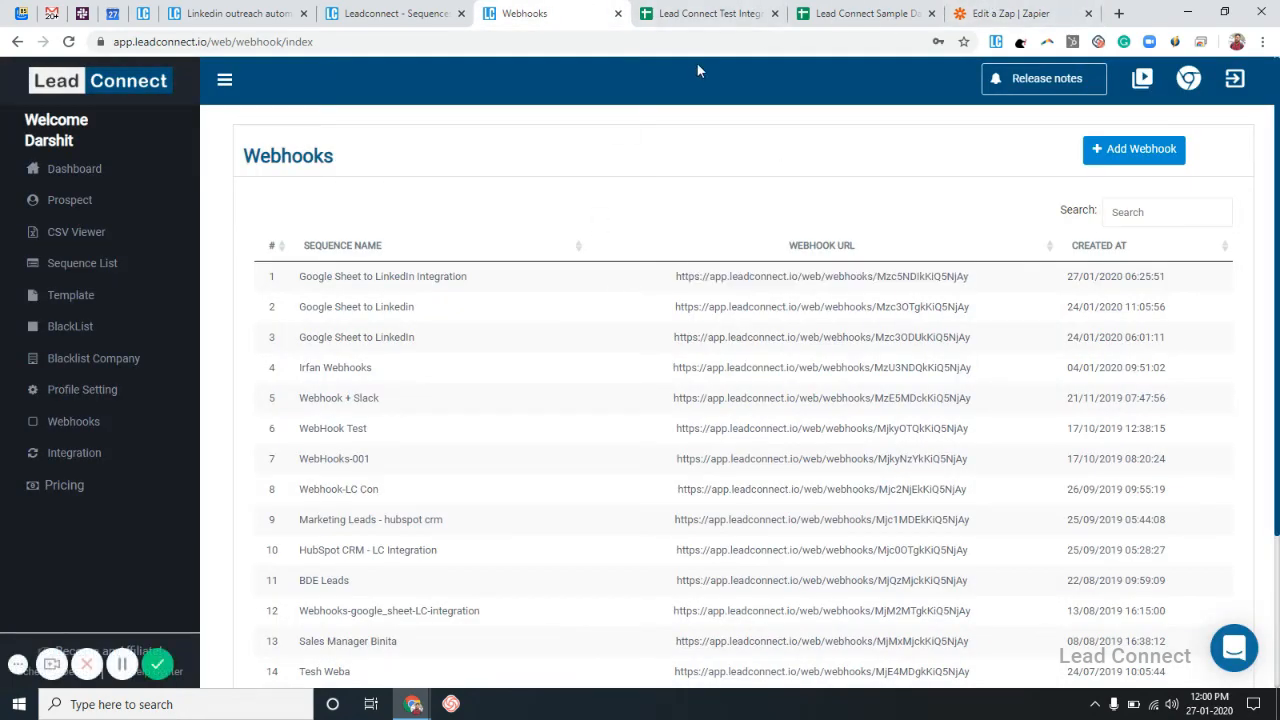
click(726, 278)
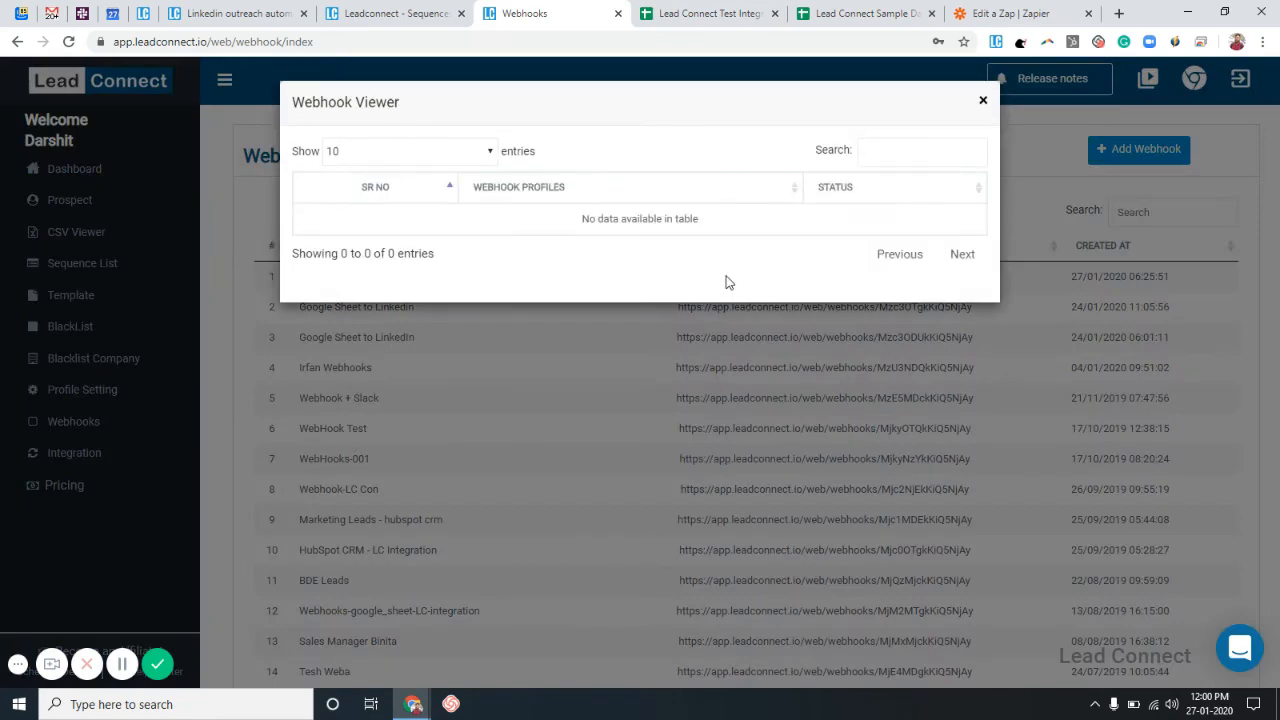
click(984, 102)
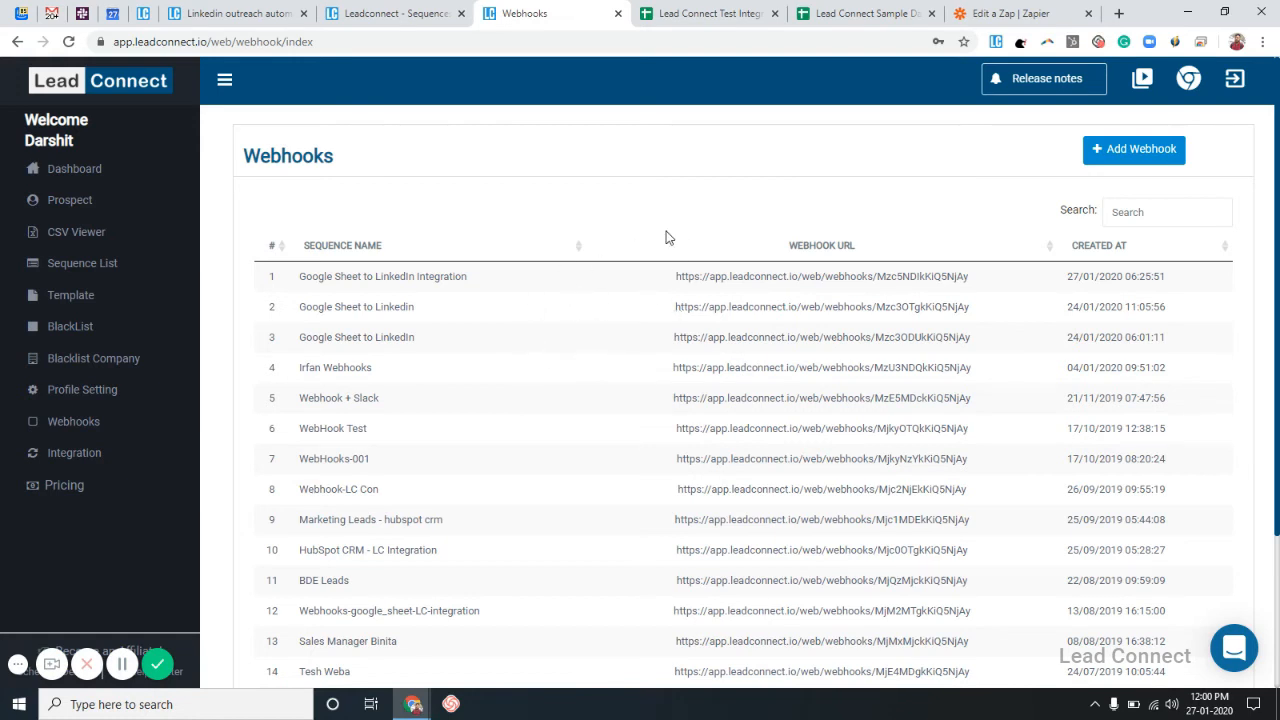
click(122, 664)
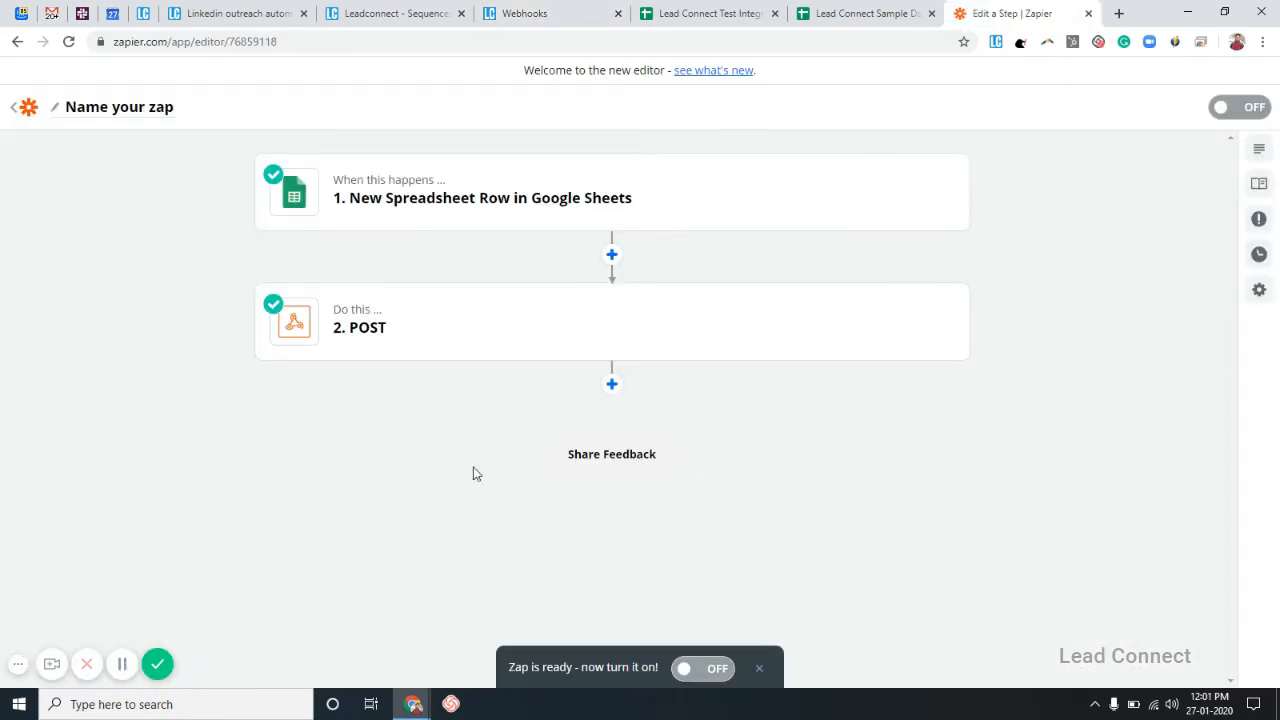
Switch the zap's toggle from OFF to ON.
click(1252, 106)
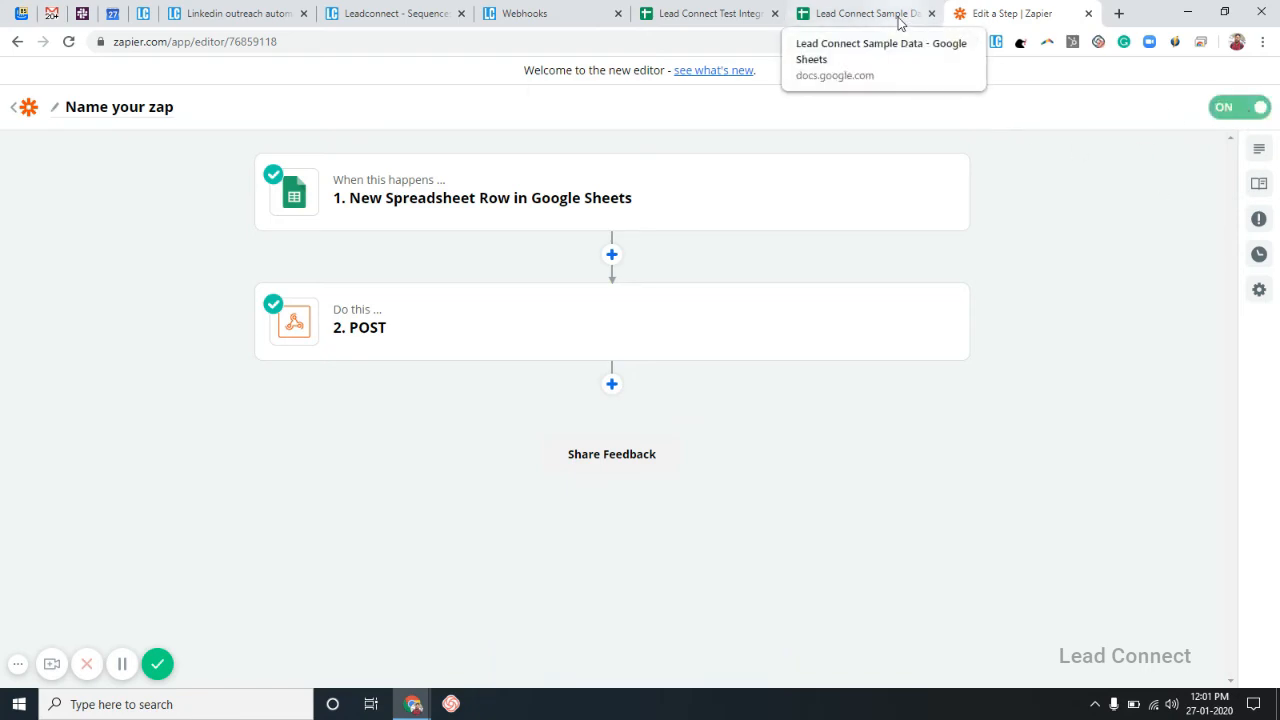
click(870, 13)
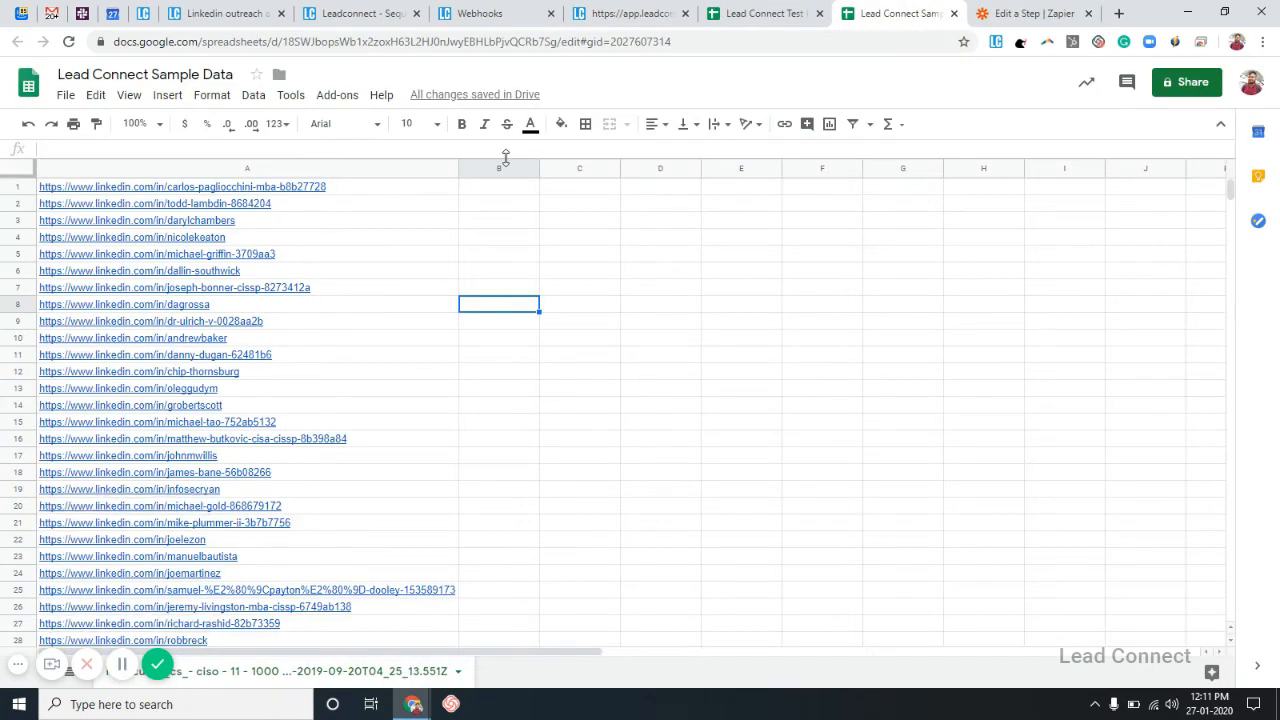
Copy sample URLs A1:A16 into cells A2:A17 of Lead Connect Test Integration.
click(432, 193)
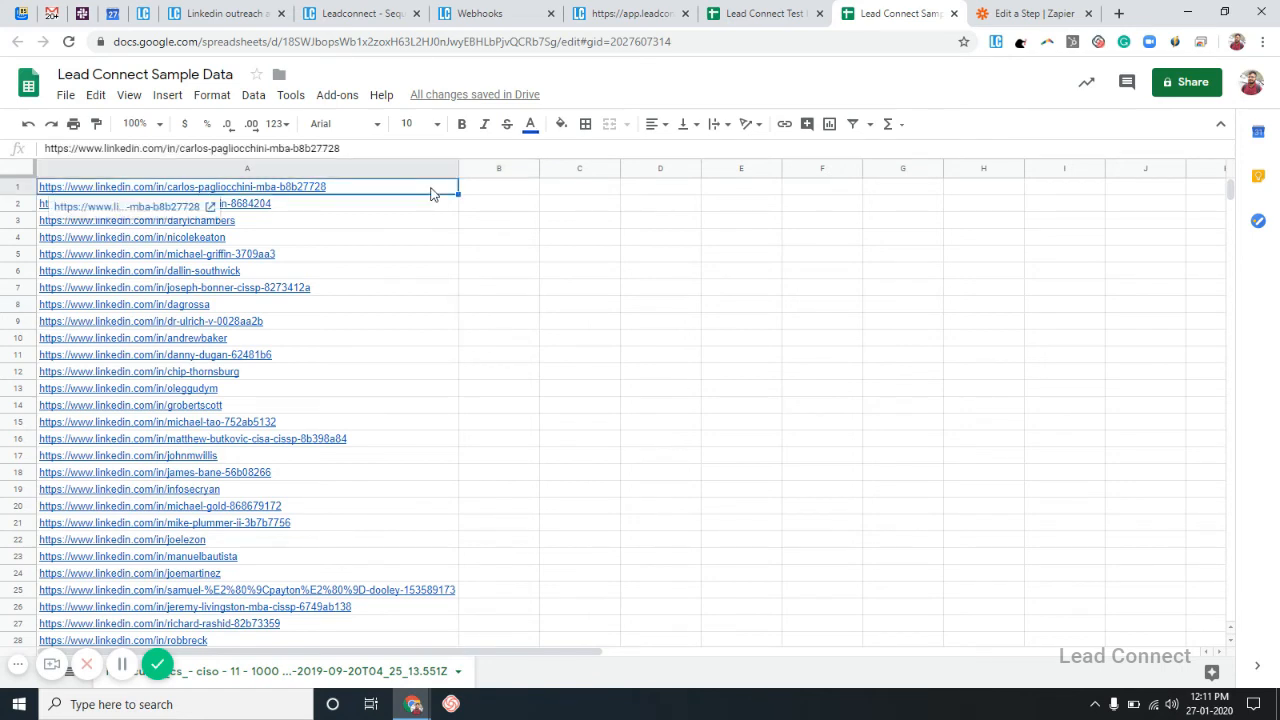
key(shift+Down)
key(shift+Down)
key(shift+Down)
key(shift+Down)
key(shift+Down)
key(shift+Down)
key(shift+Down)
key(shift+Down)
key(shift+Down)
key(shift+Down)
key(shift+Down)
key(shift+Down)
key(shift+Down)
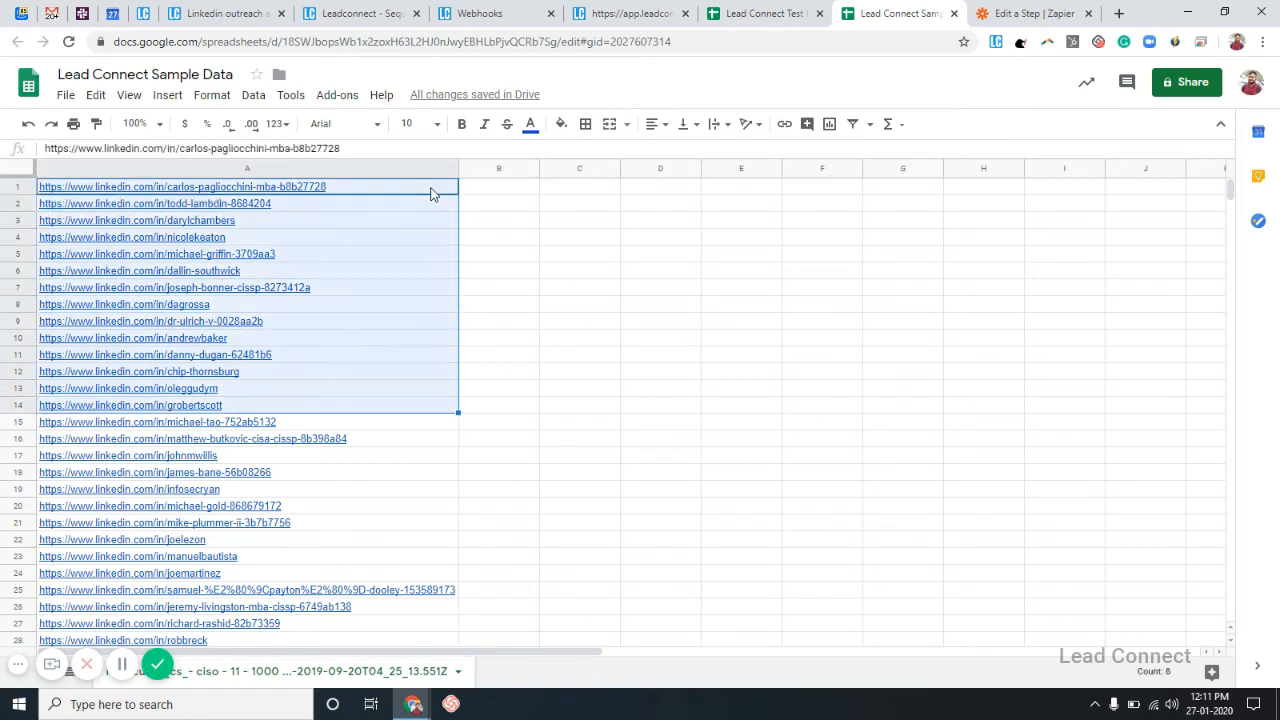
key(shift+Down)
key(shift+Down)
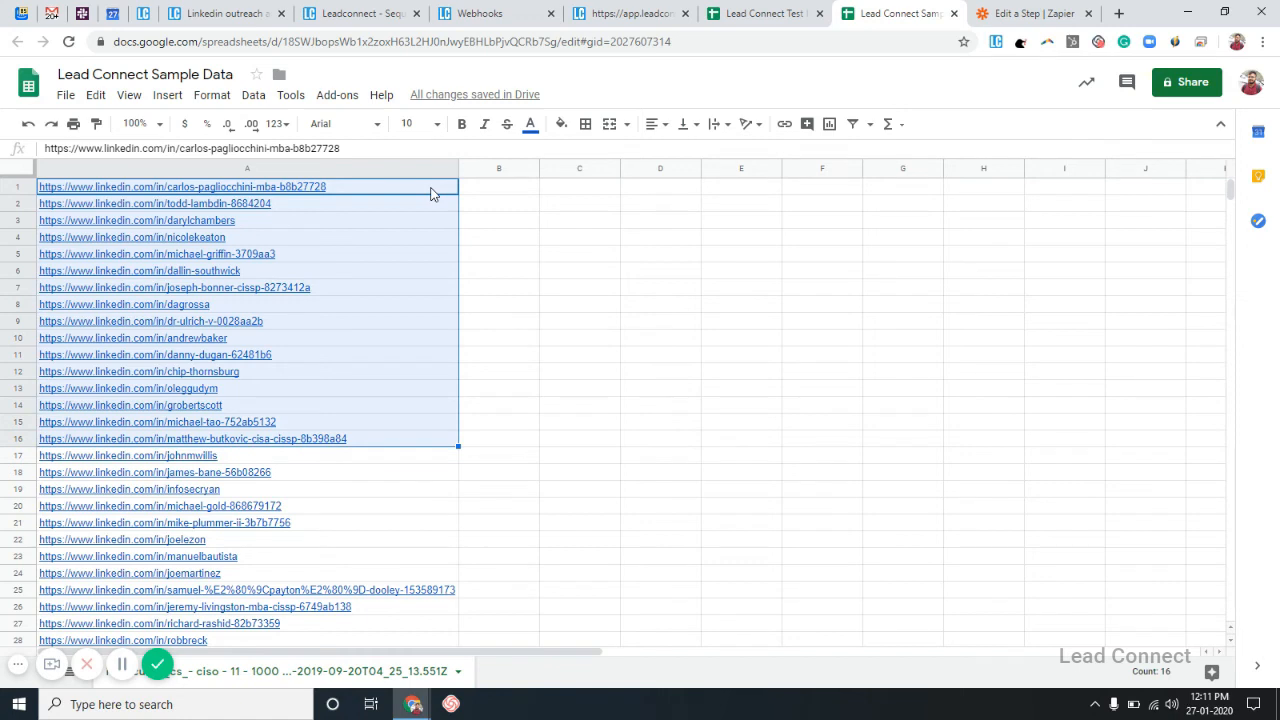
key(ctrl+c)
click(501, 240)
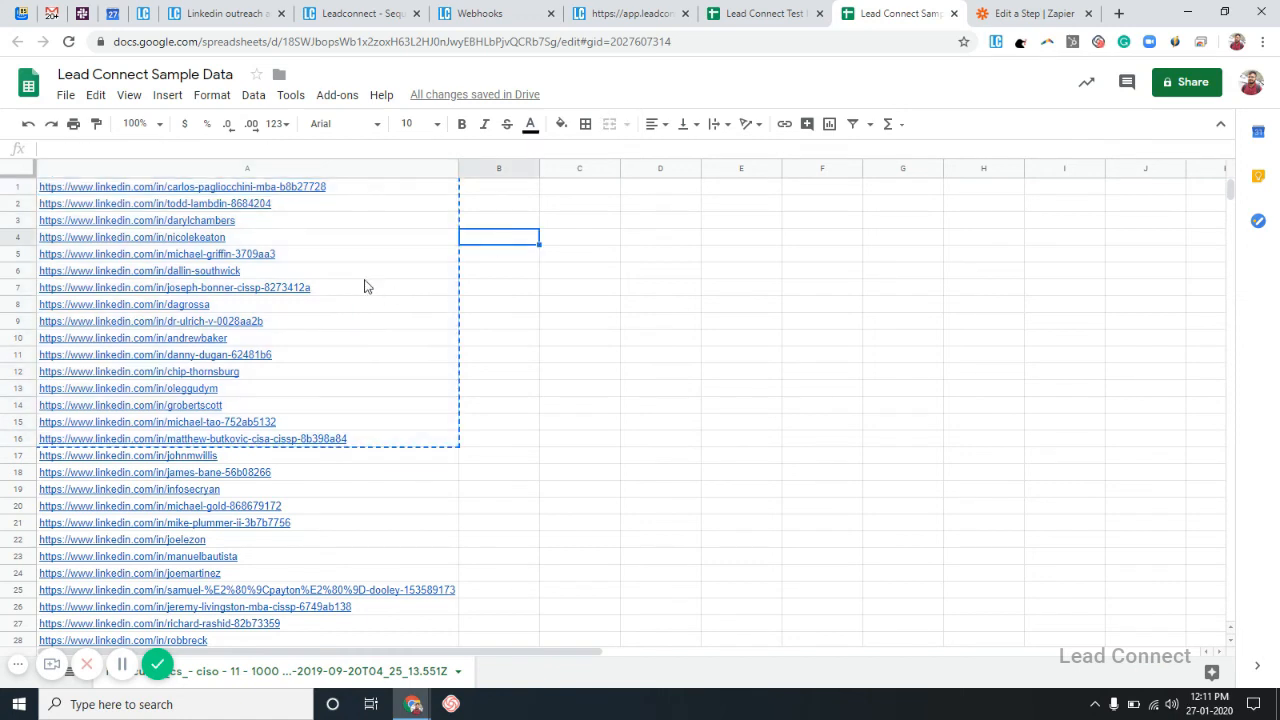
click(777, 9)
click(420, 354)
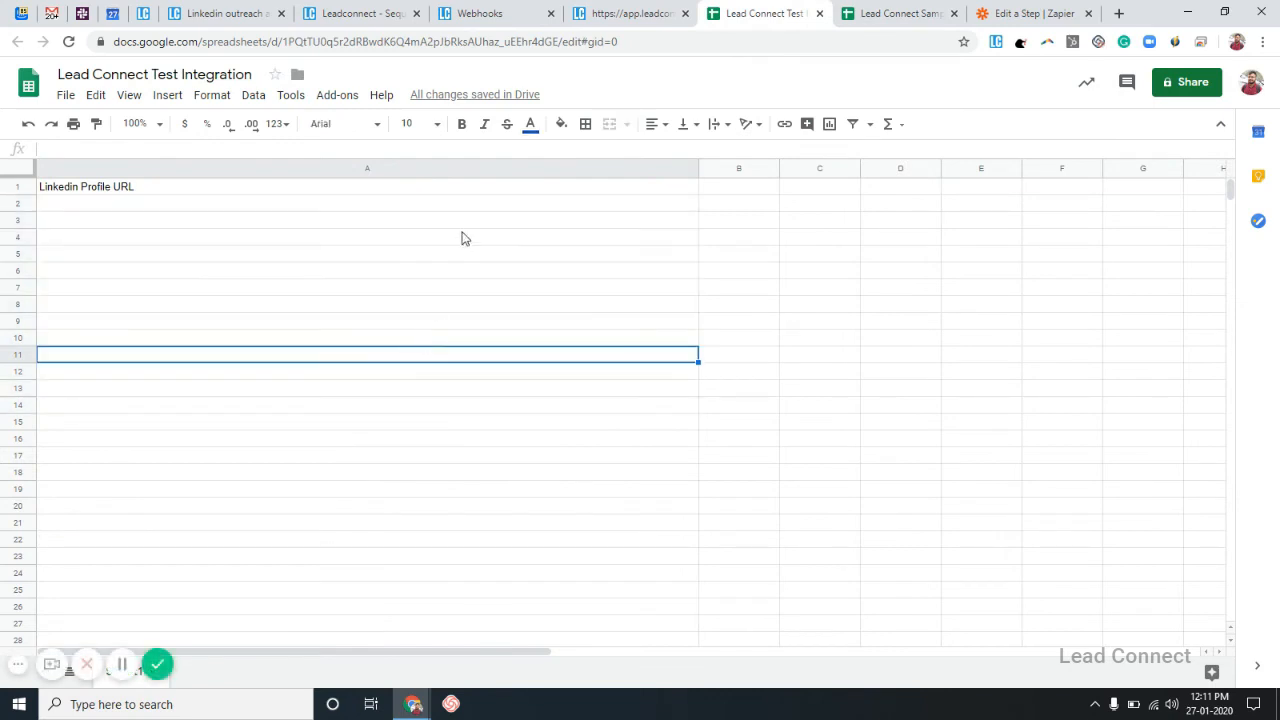
click(470, 205)
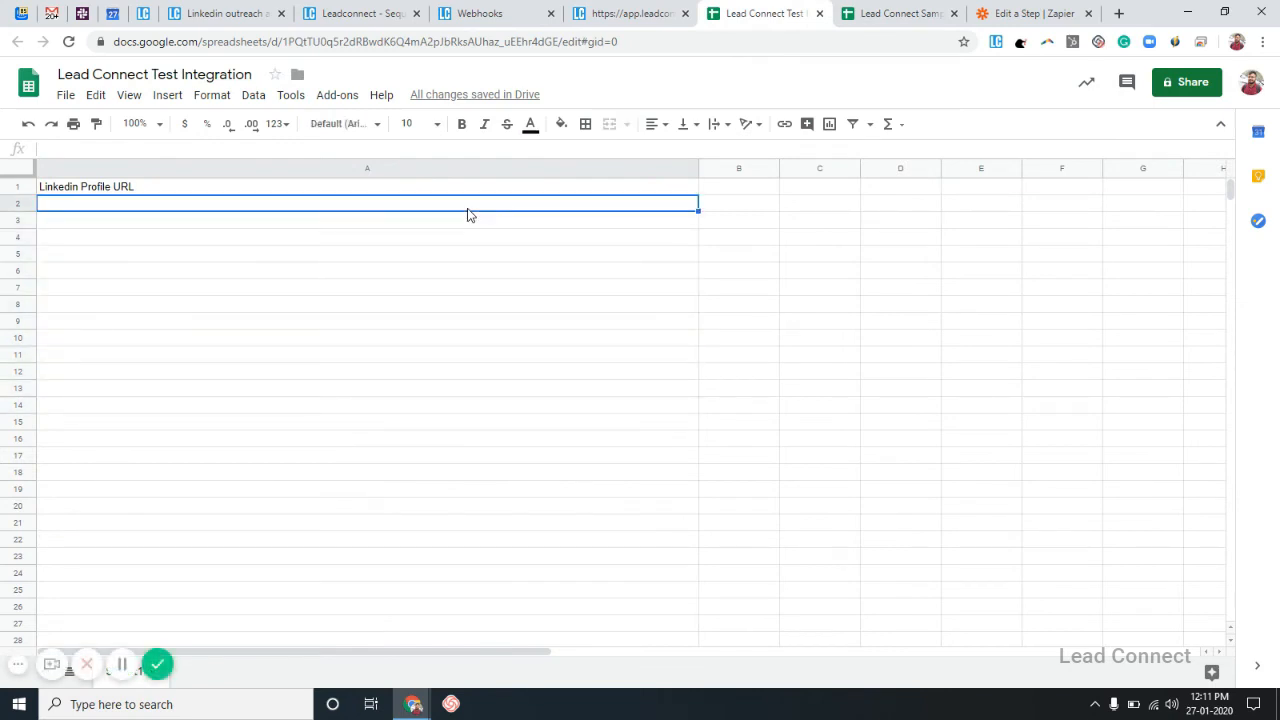
key(ctrl+v)
click(774, 286)
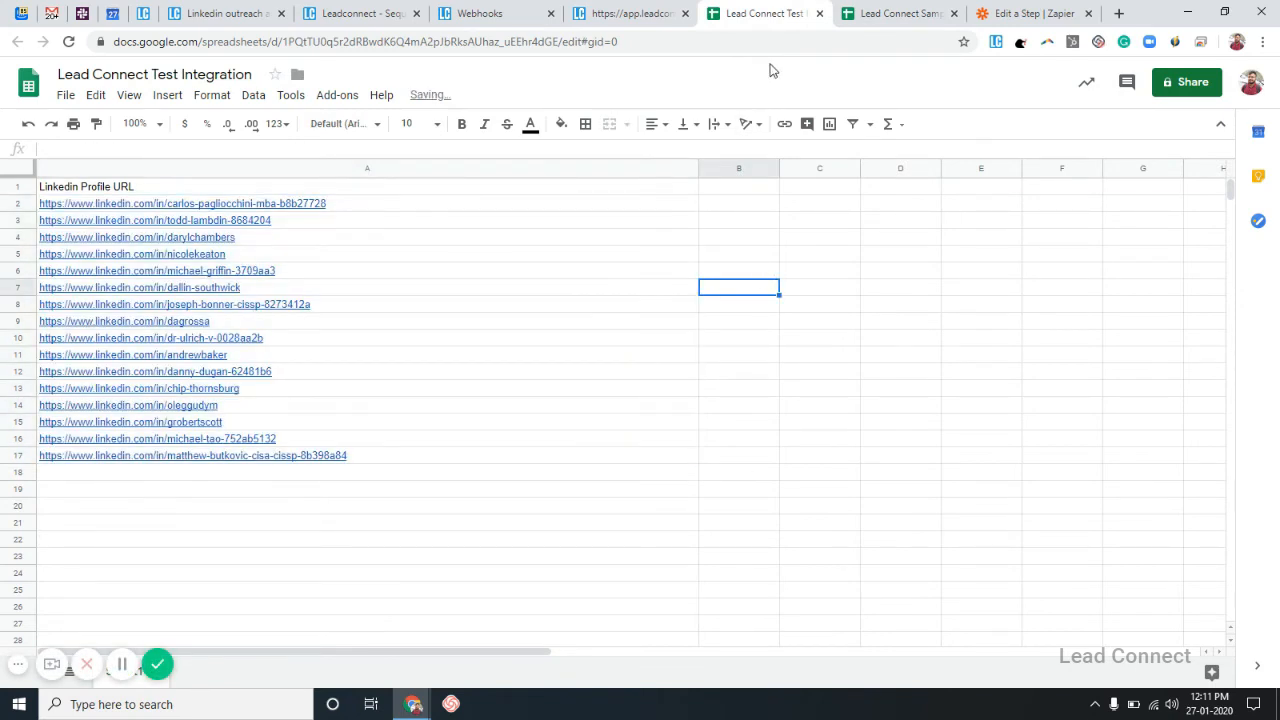
Open the first webhook's Webhook Viewer twice to check for received profiles.
click(645, 12)
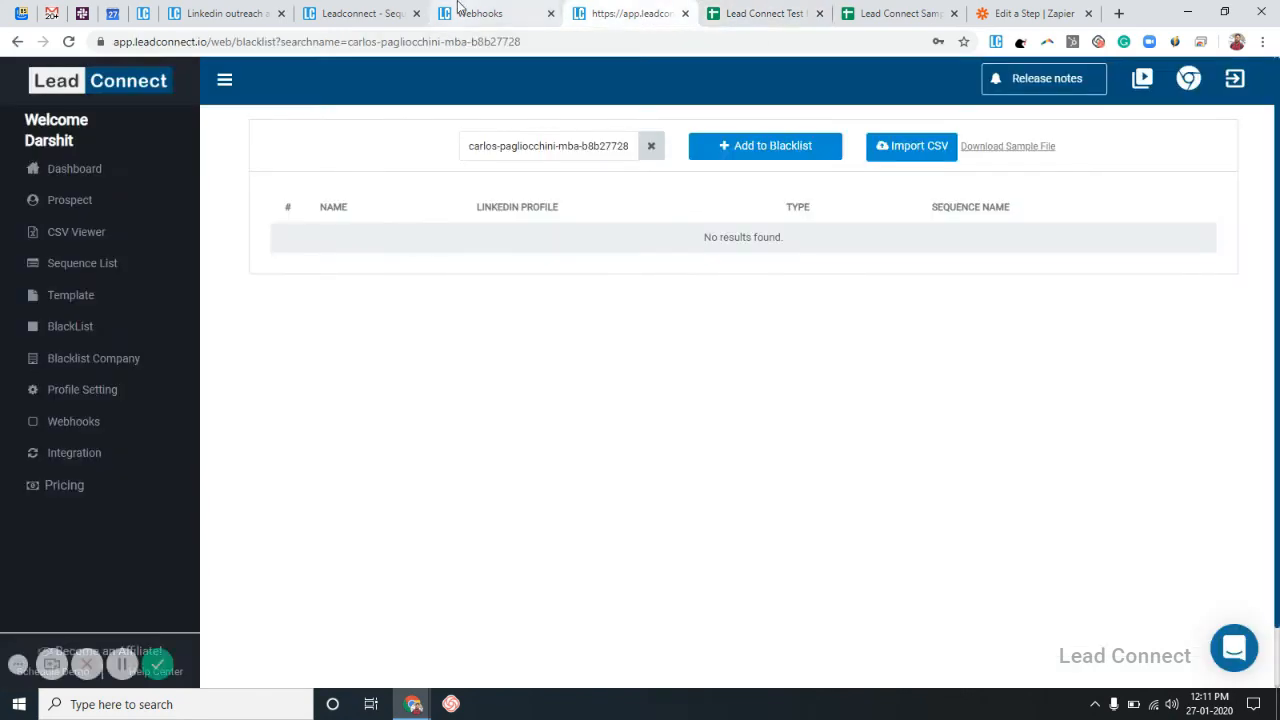
click(485, 13)
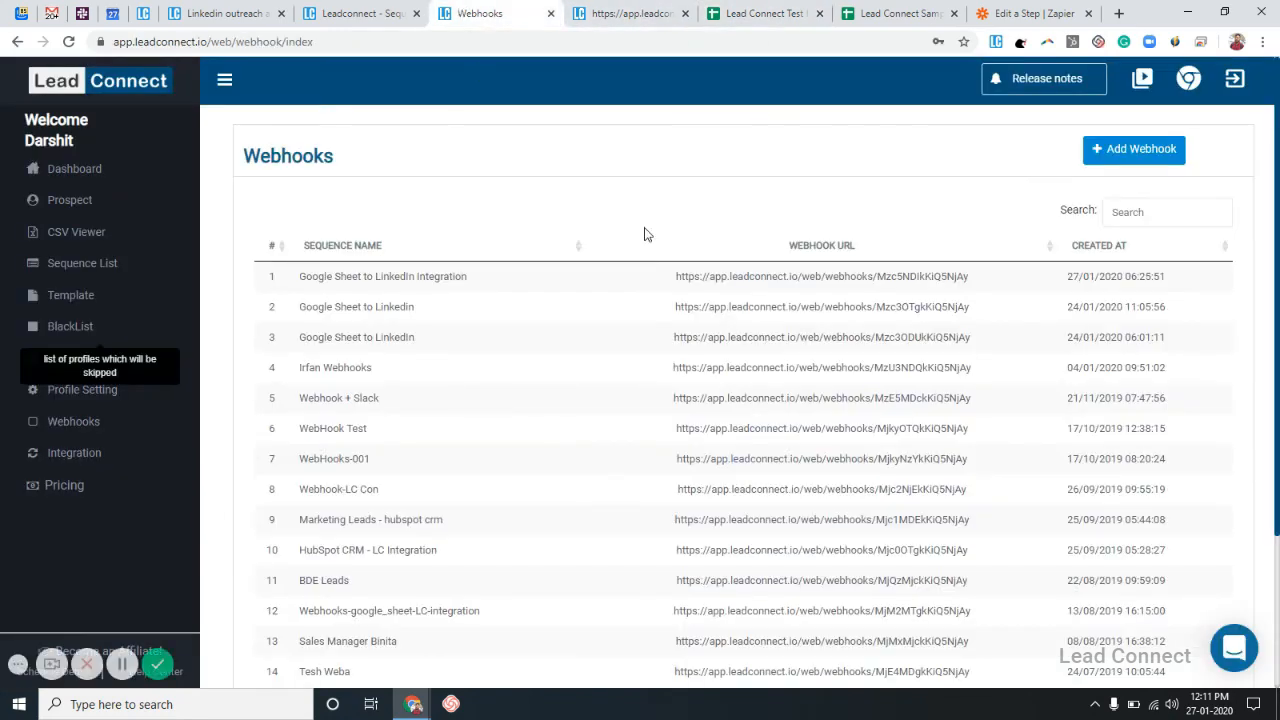
click(450, 280)
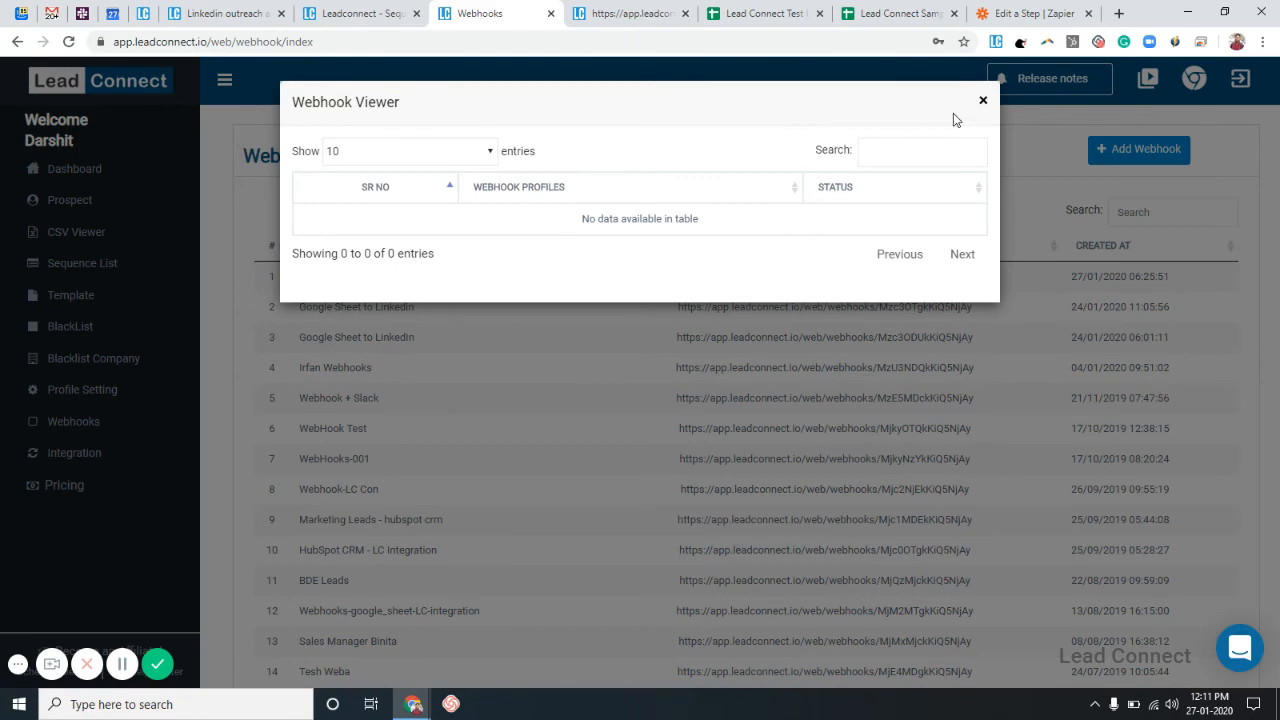
click(984, 103)
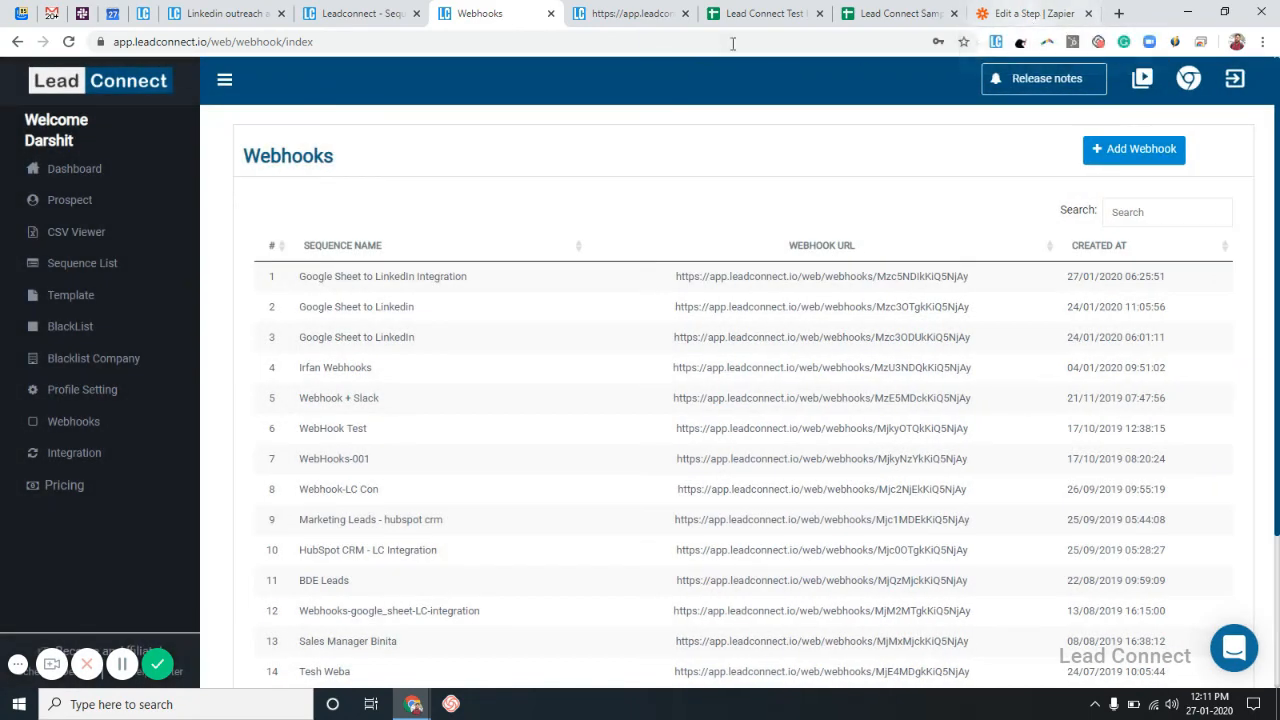
click(477, 276)
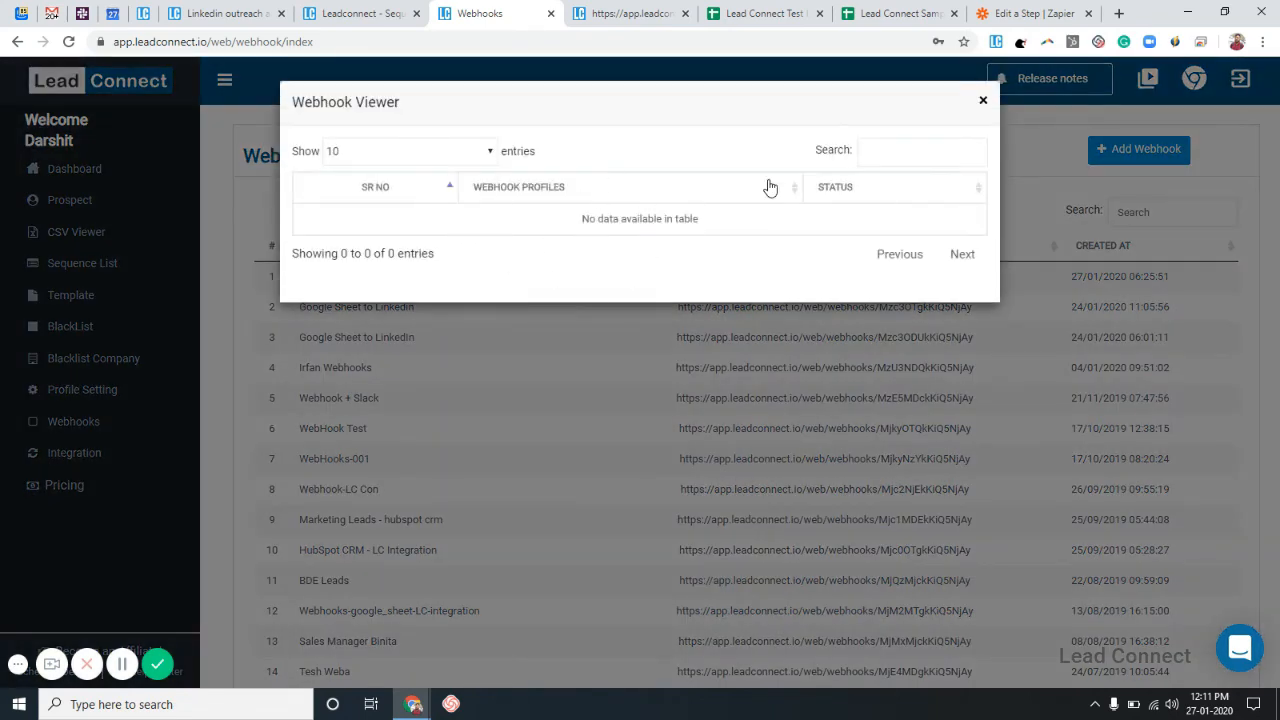
click(986, 103)
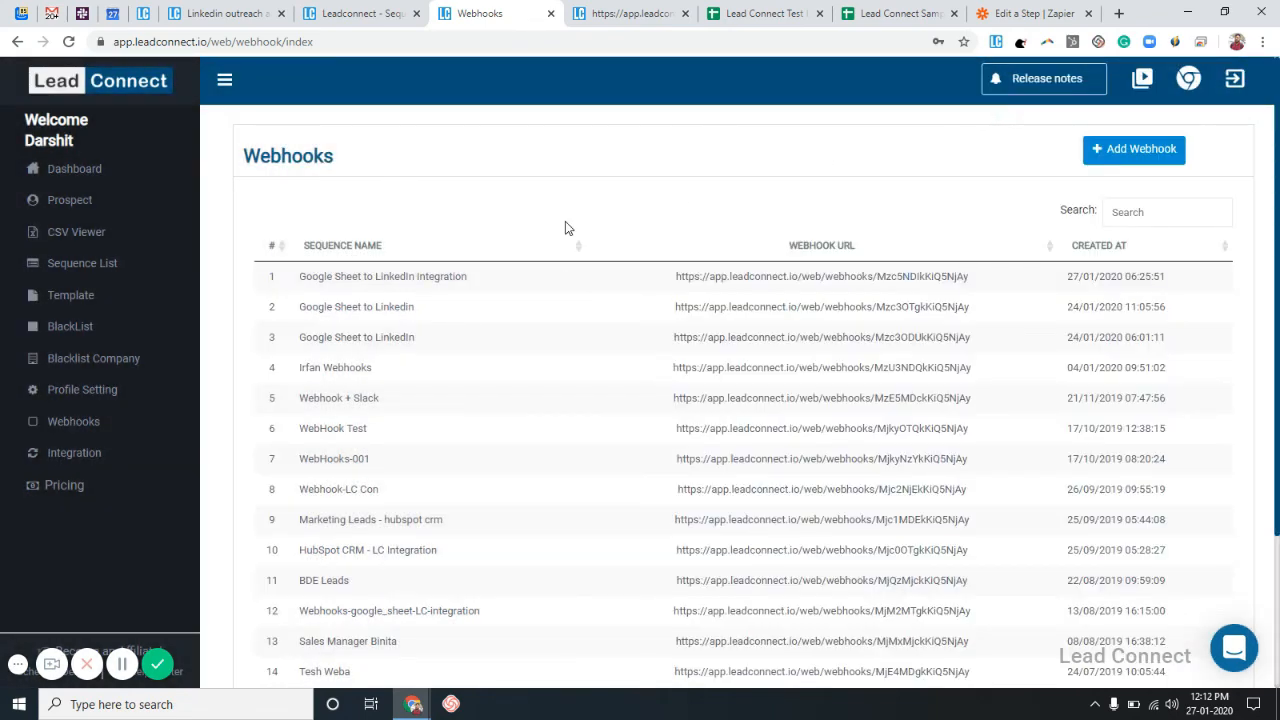
Check the webhook's sent profiles and the active sequence's still-empty activity log.
click(121, 665)
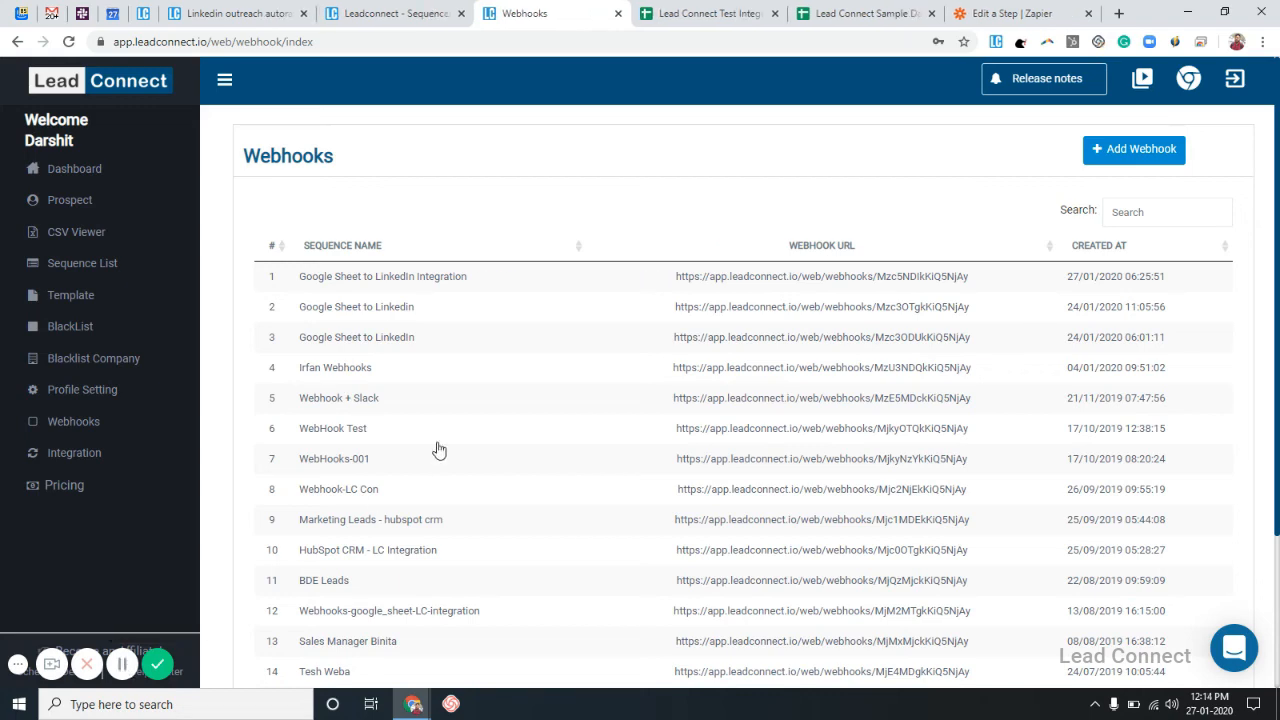
click(520, 282)
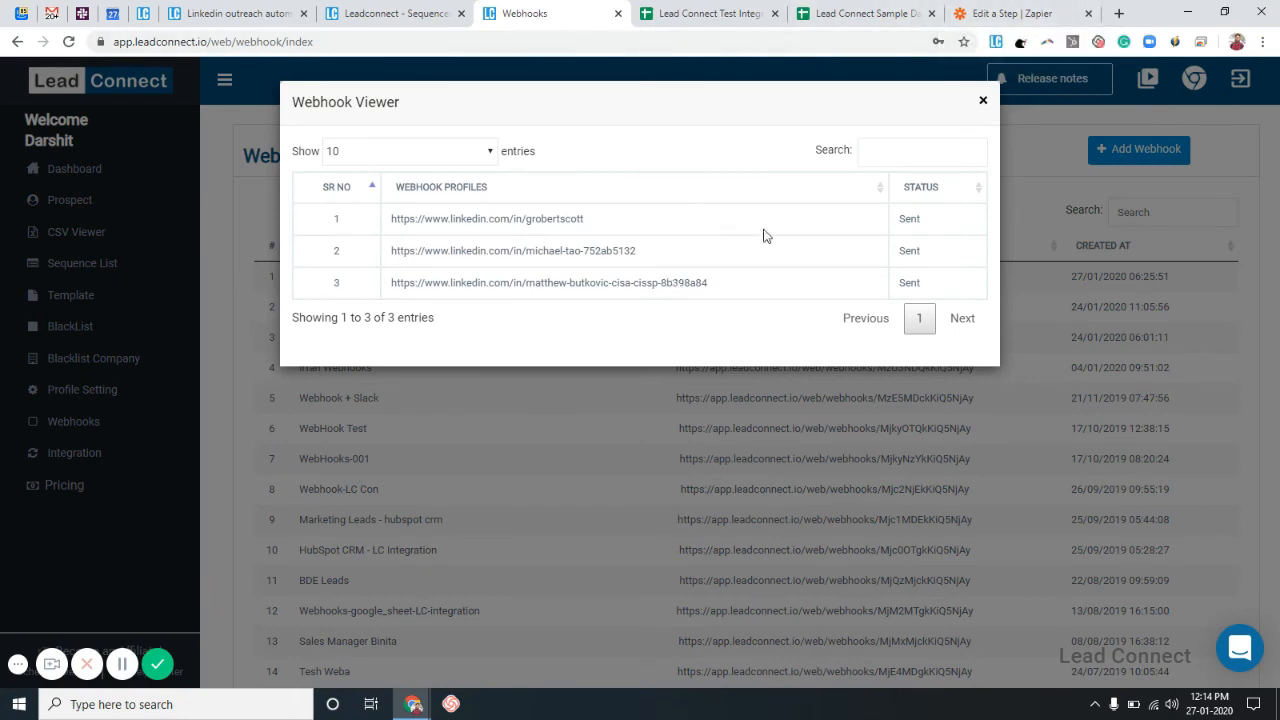
click(412, 13)
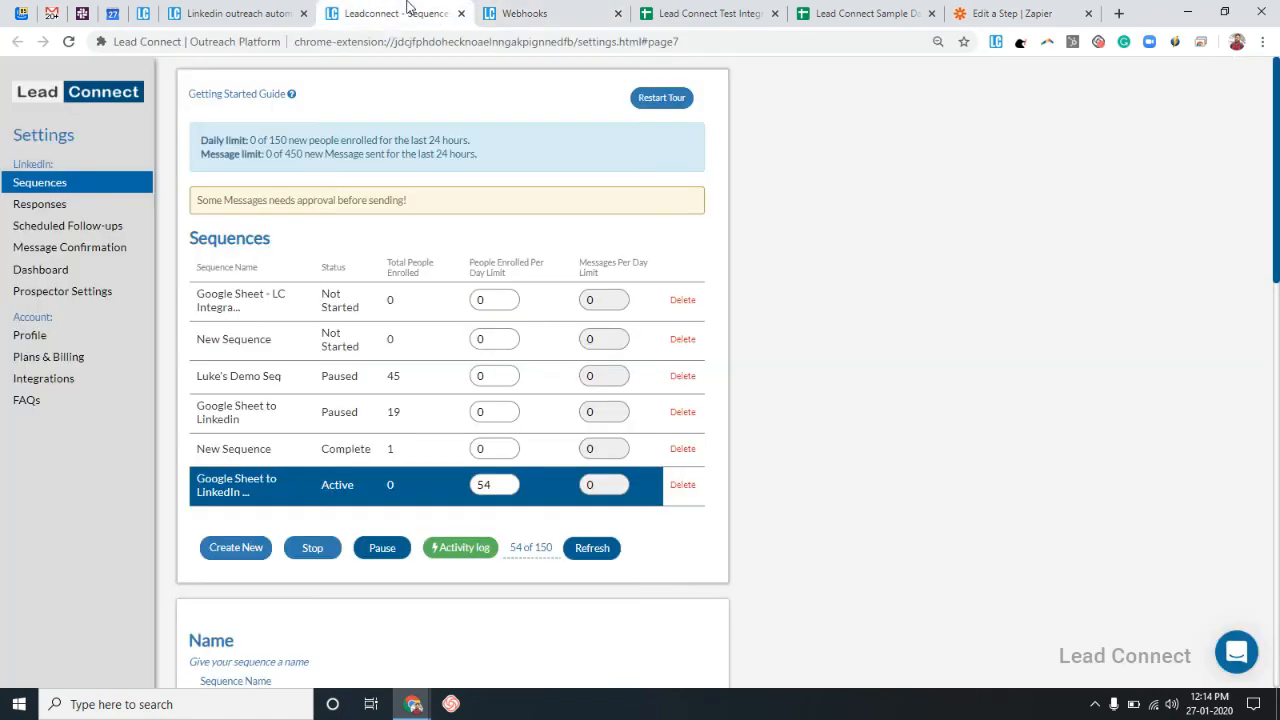
click(458, 548)
click(607, 453)
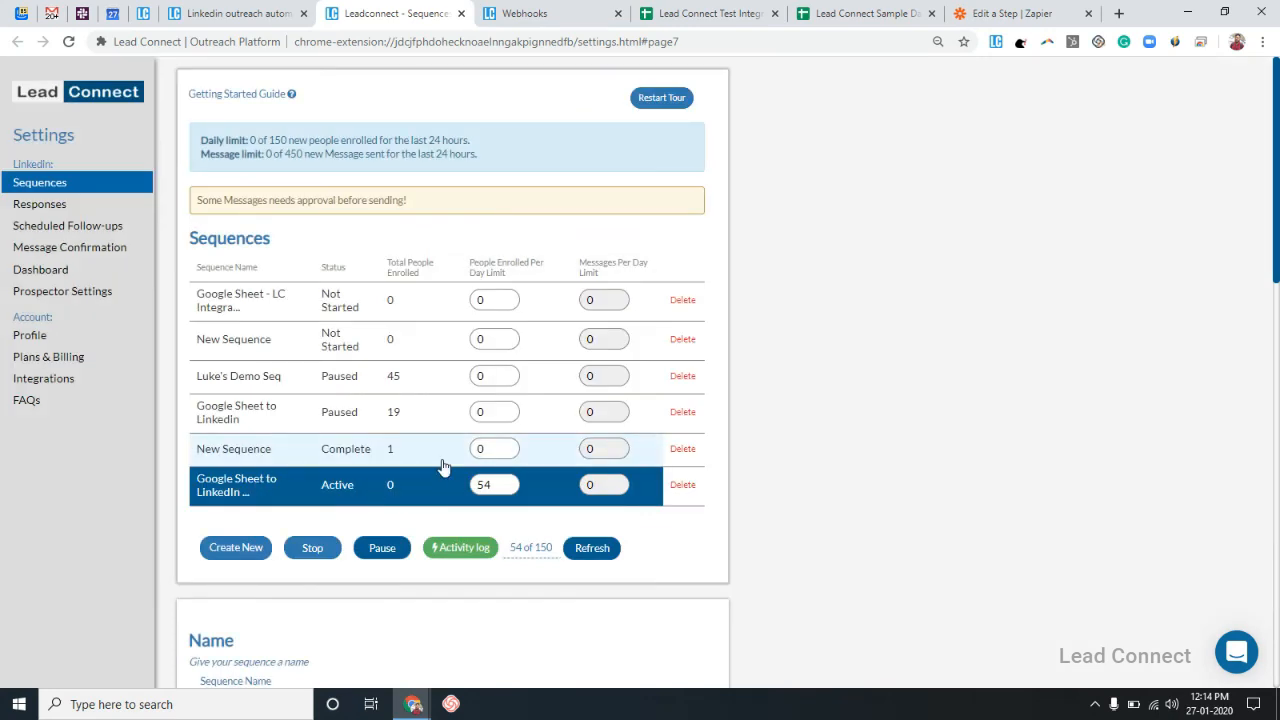
Recheck the sent profiles and the empty activity log, then bring up the Lead Connect Sample Data sheet.
click(522, 13)
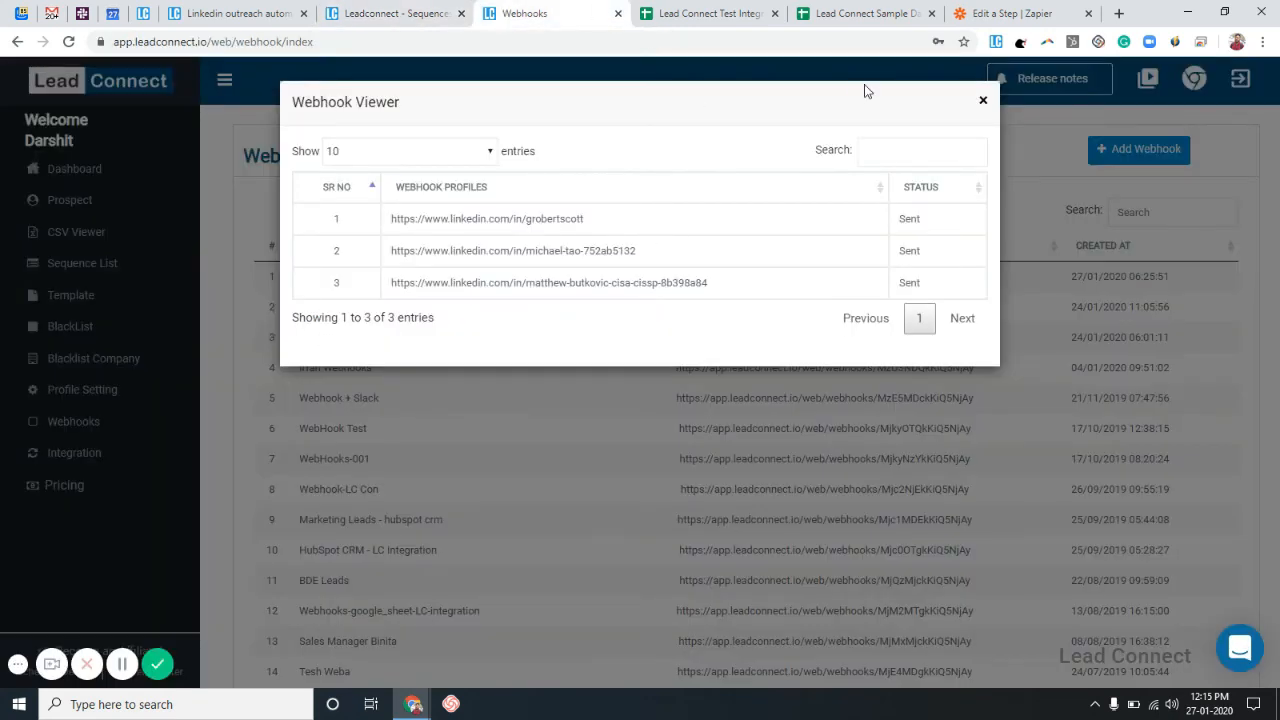
click(983, 102)
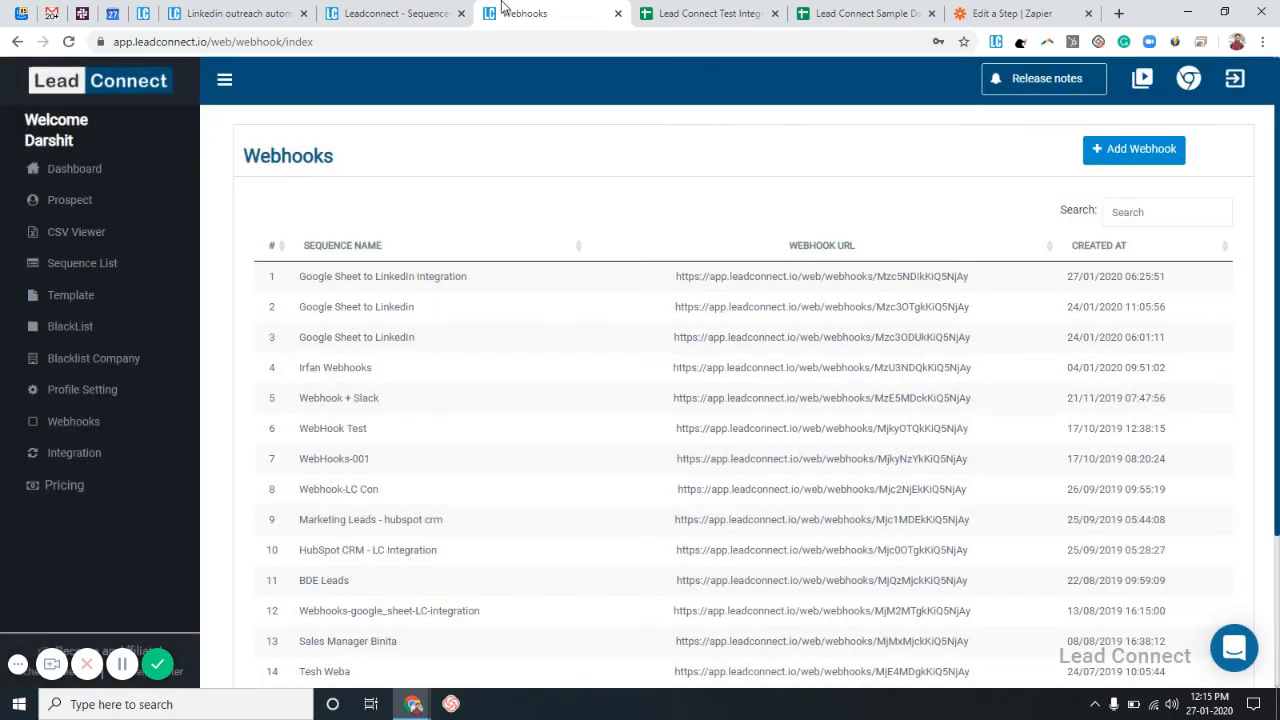
click(370, 10)
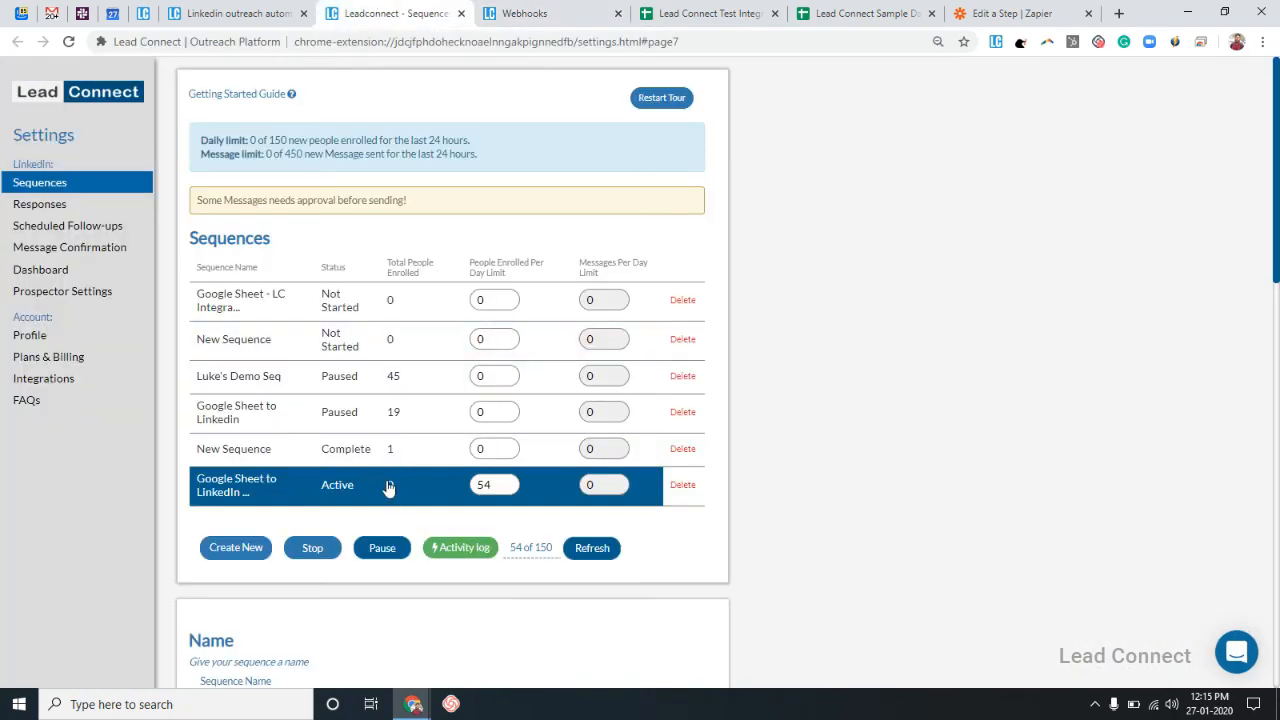
click(452, 550)
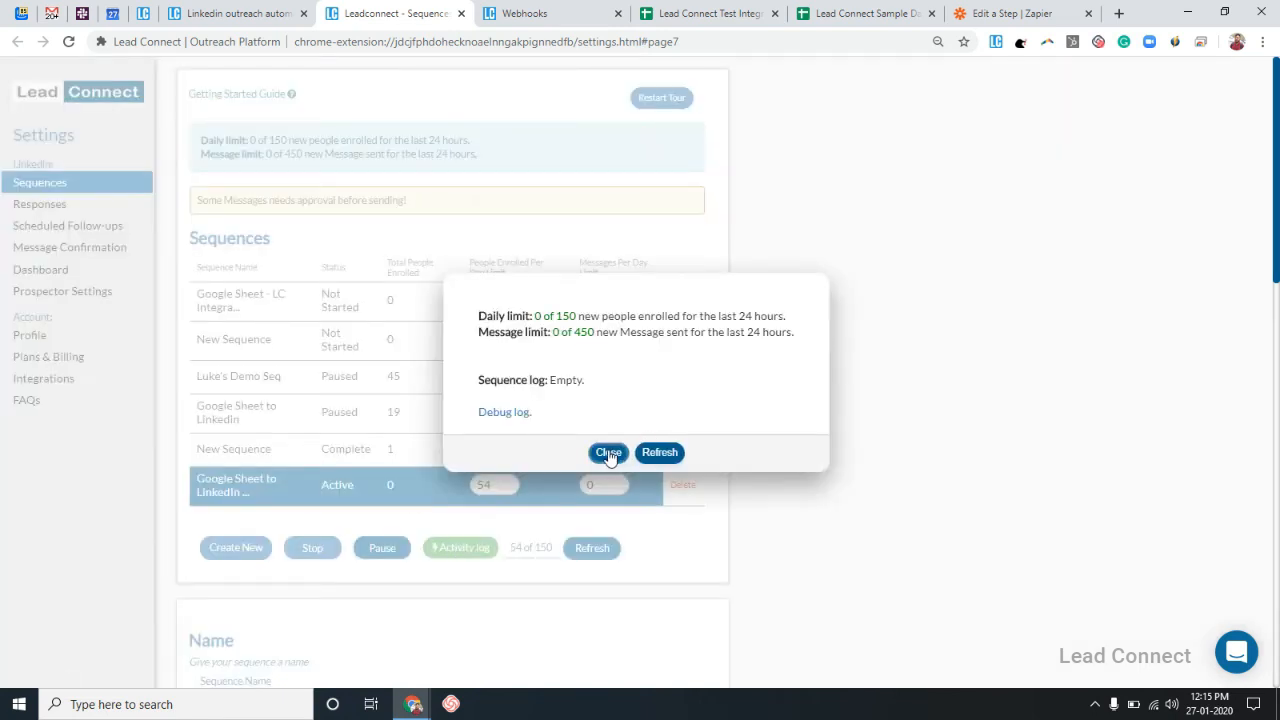
click(608, 452)
click(589, 9)
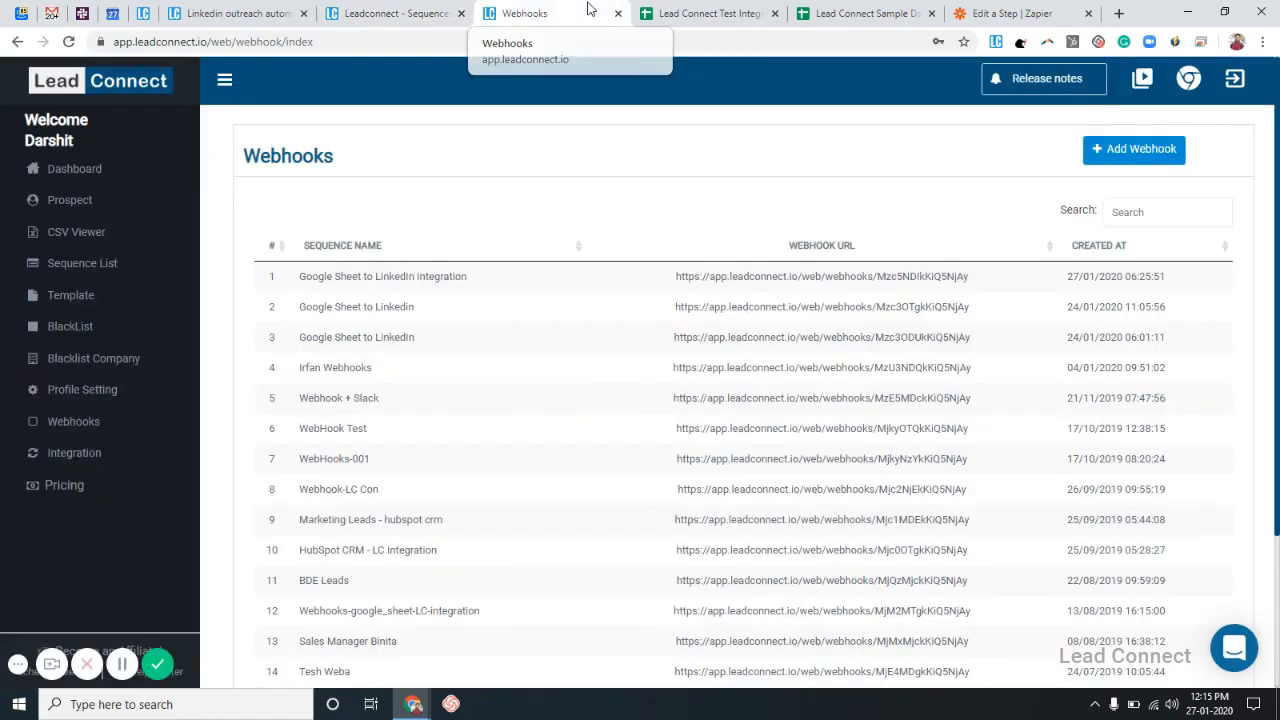
click(876, 7)
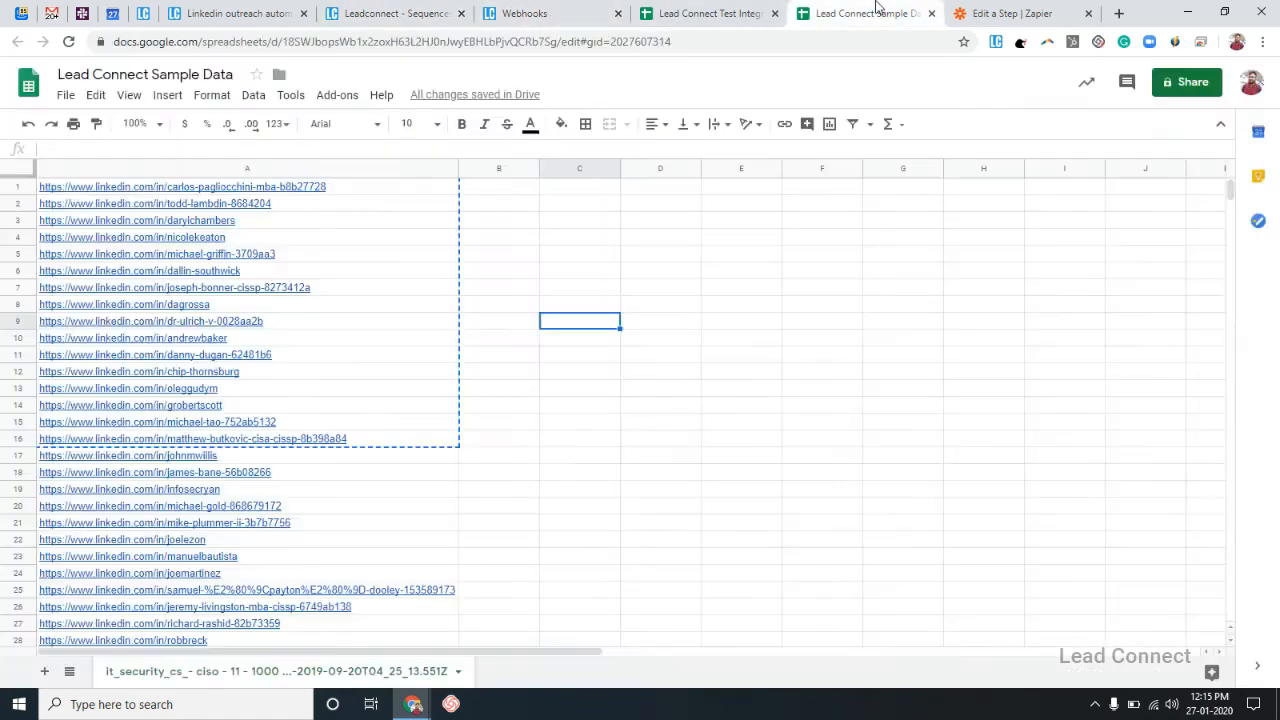
Sort the webhooks by sequence name and view Webhooks-google_sheet-LC-integration's received profiles.
click(706, 7)
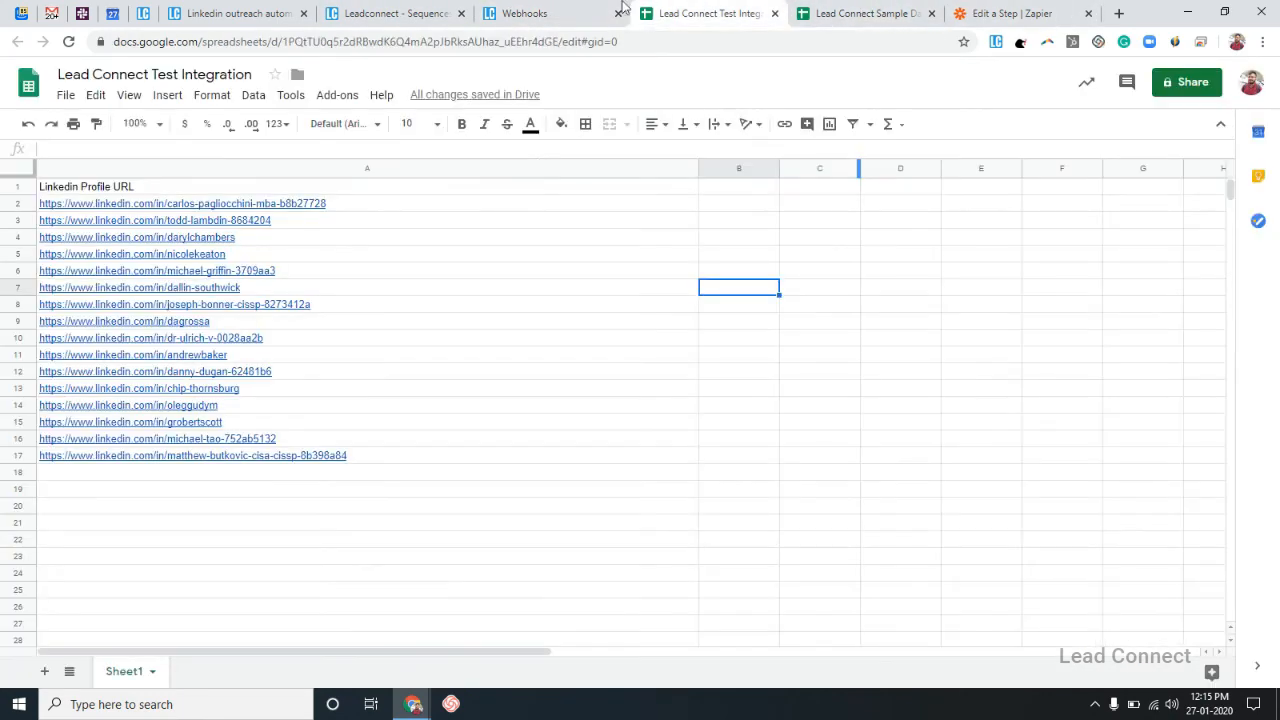
click(535, 10)
click(534, 263)
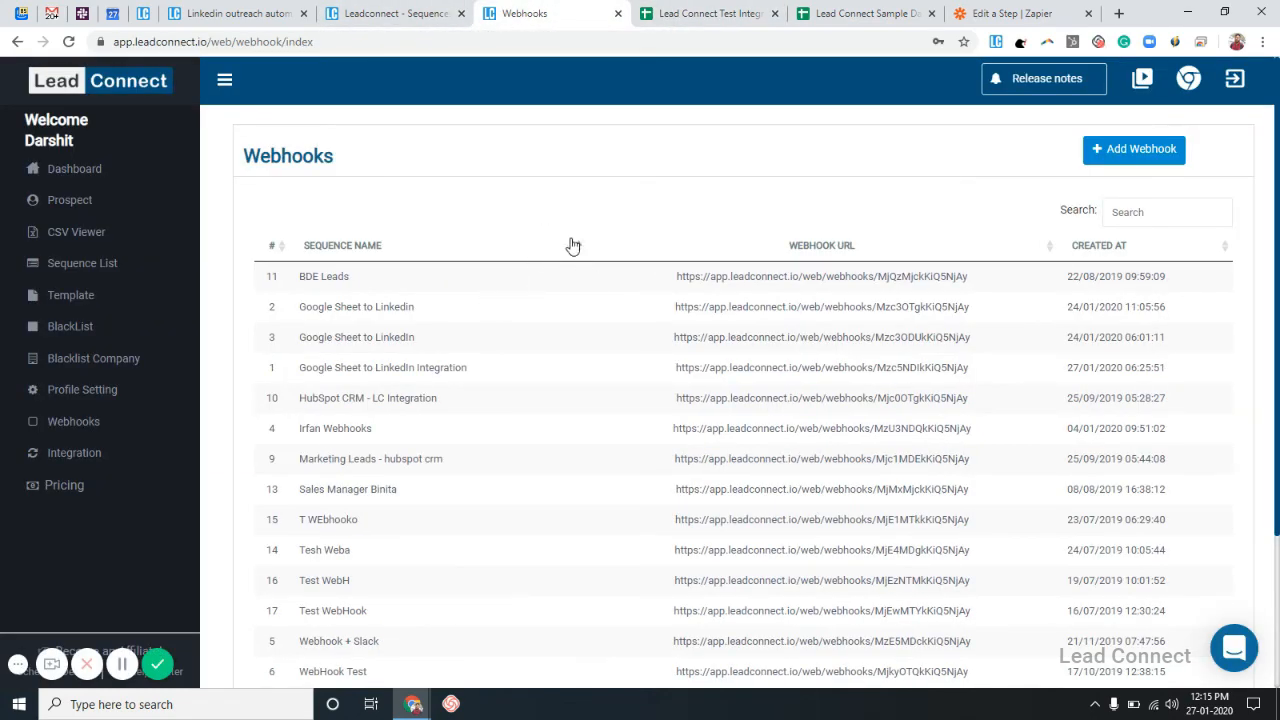
click(572, 245)
click(500, 284)
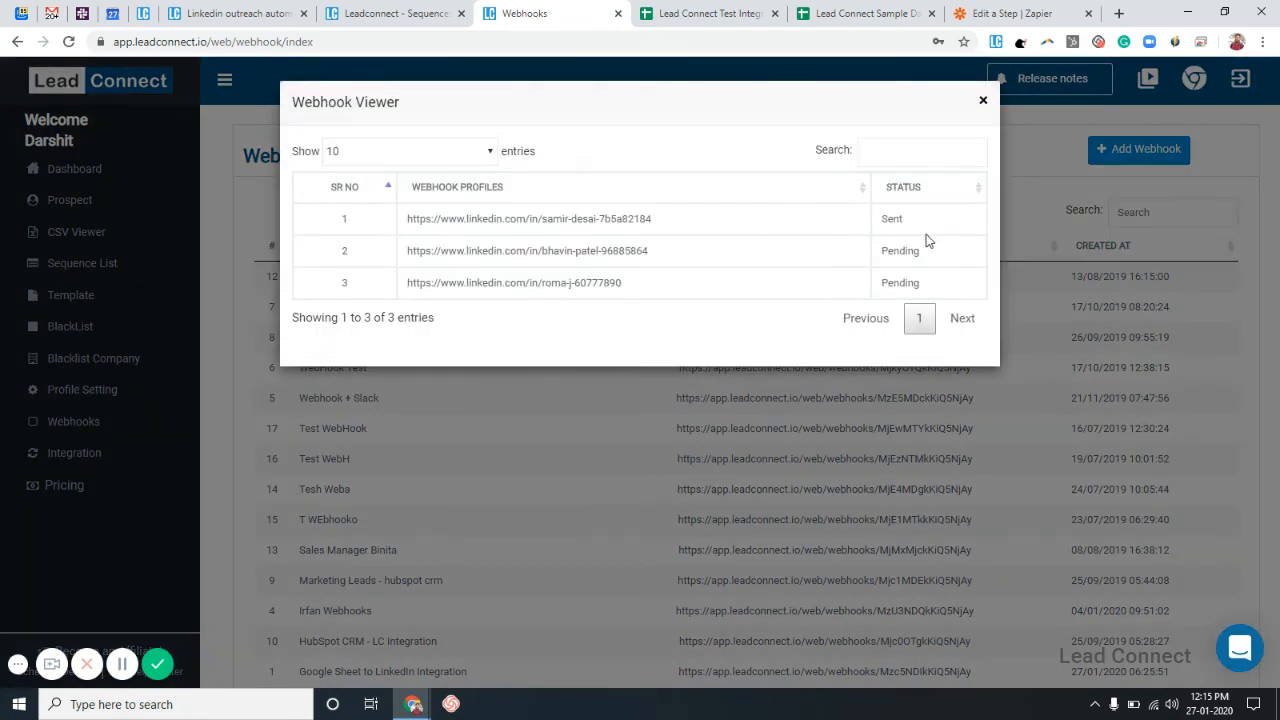
click(983, 100)
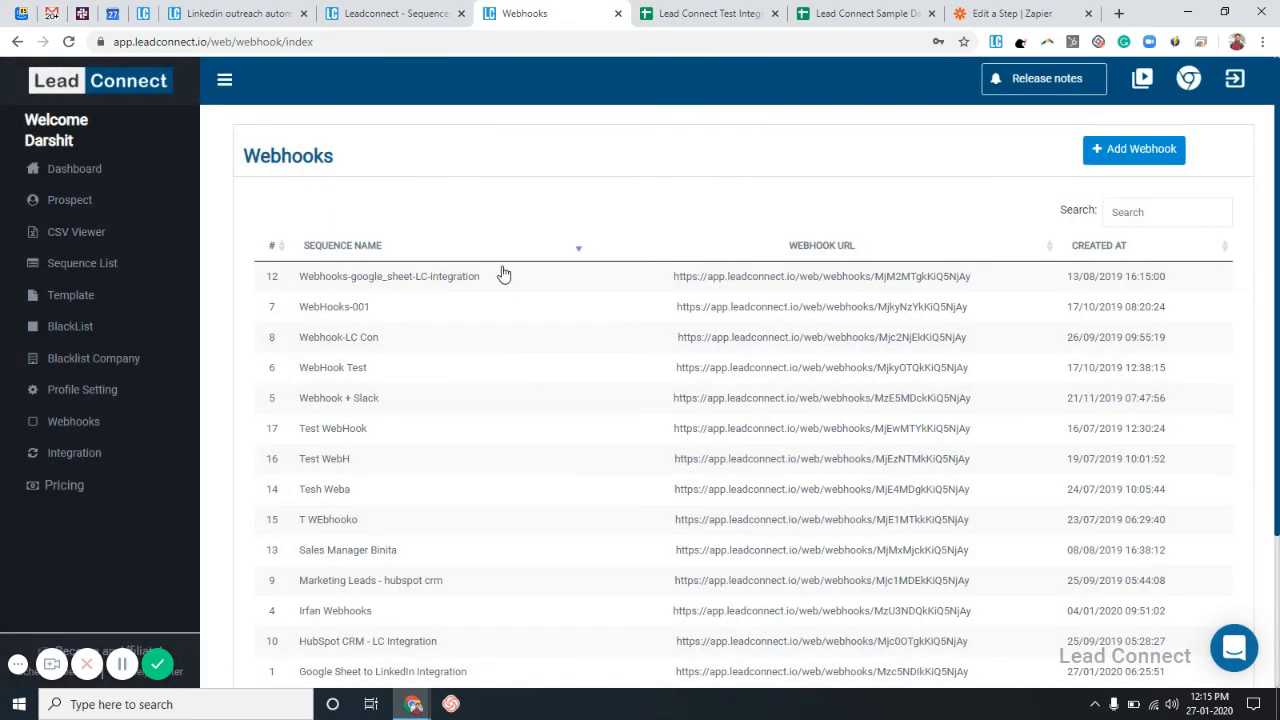
Sort the webhooks by # and view the Google Sheet to LinkedIn Integration's three Sent profiles.
click(272, 246)
click(408, 276)
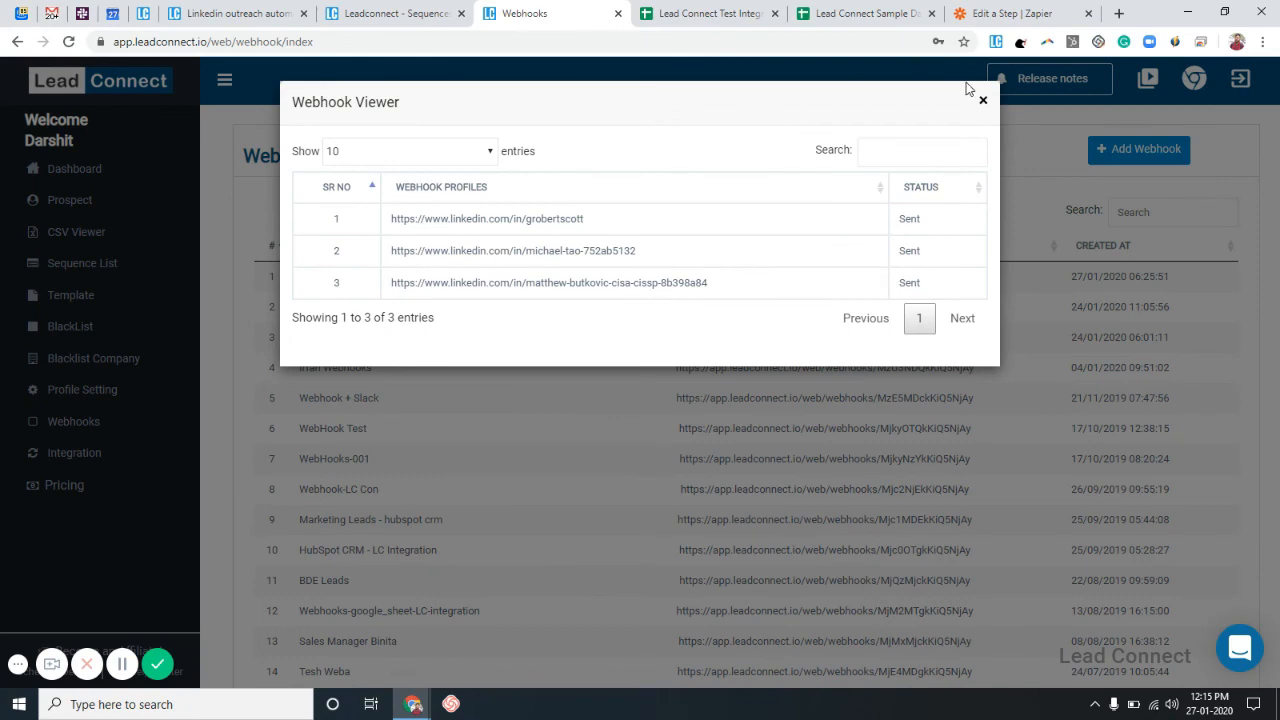
click(983, 104)
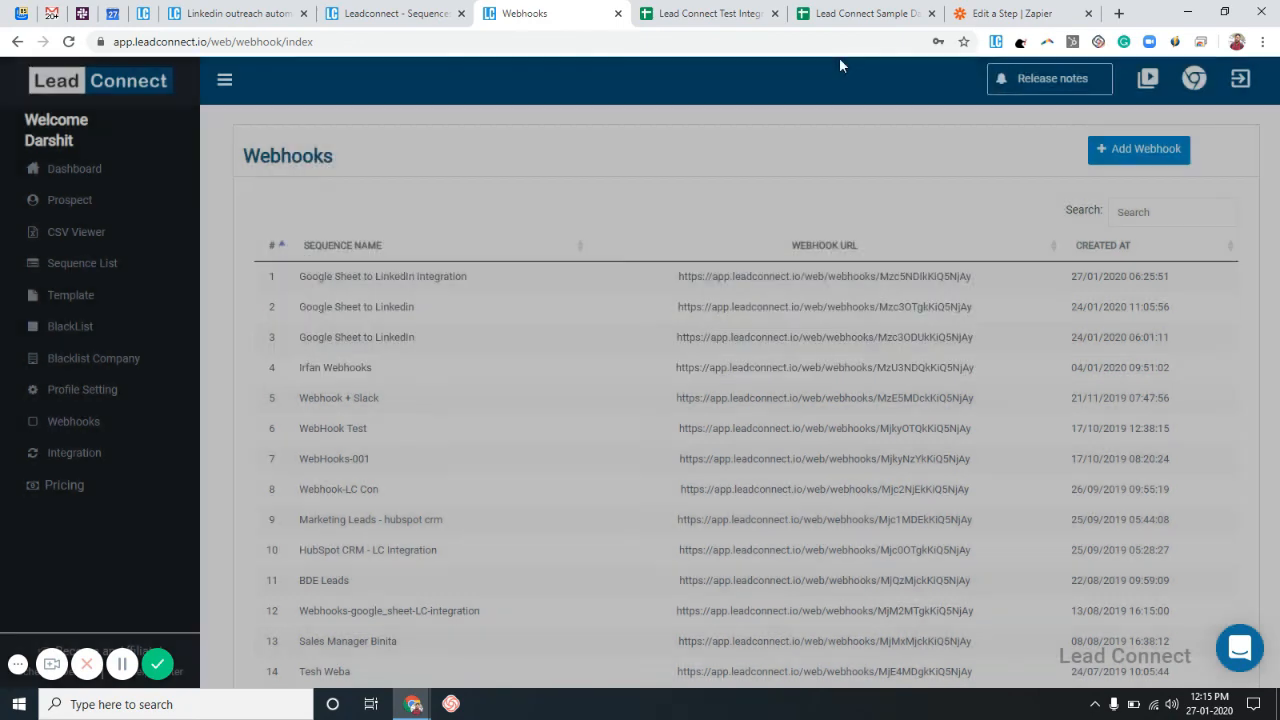
click(395, 13)
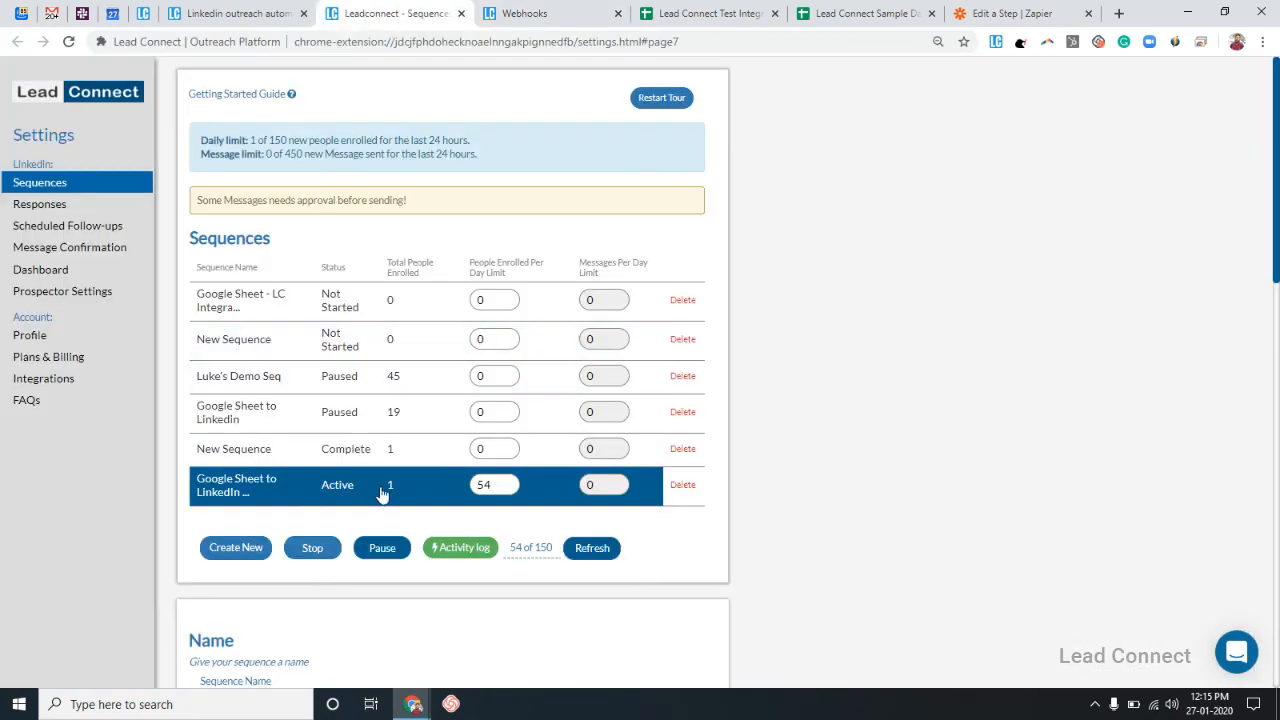
Check the activity log shows 1 person enrolled with an invitation sent, and the webhook still three Sent.
click(447, 548)
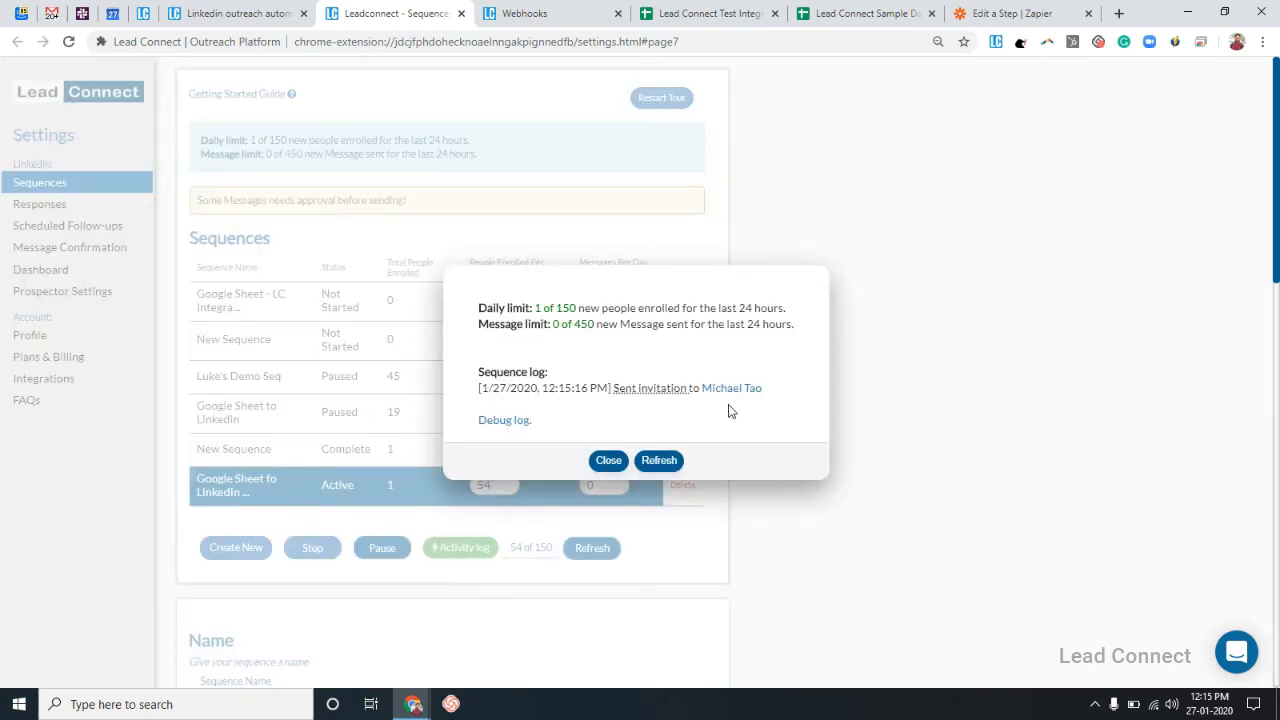
click(577, 10)
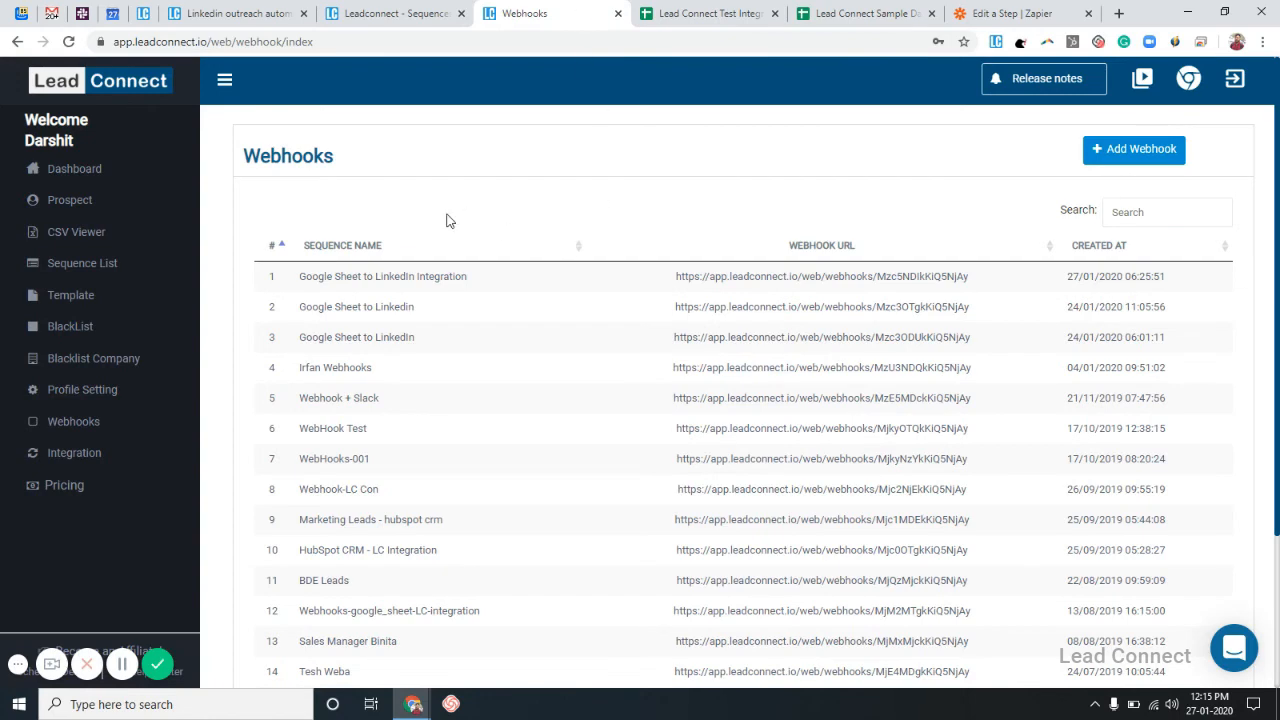
click(451, 276)
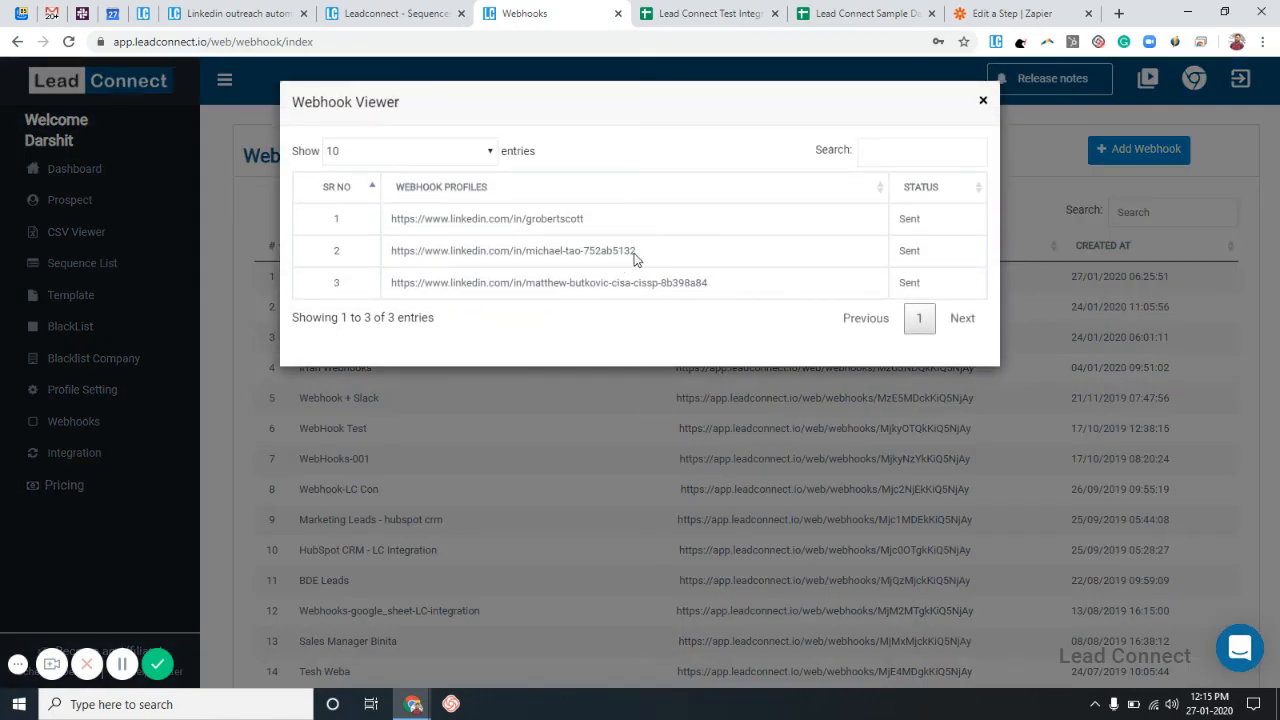
click(983, 103)
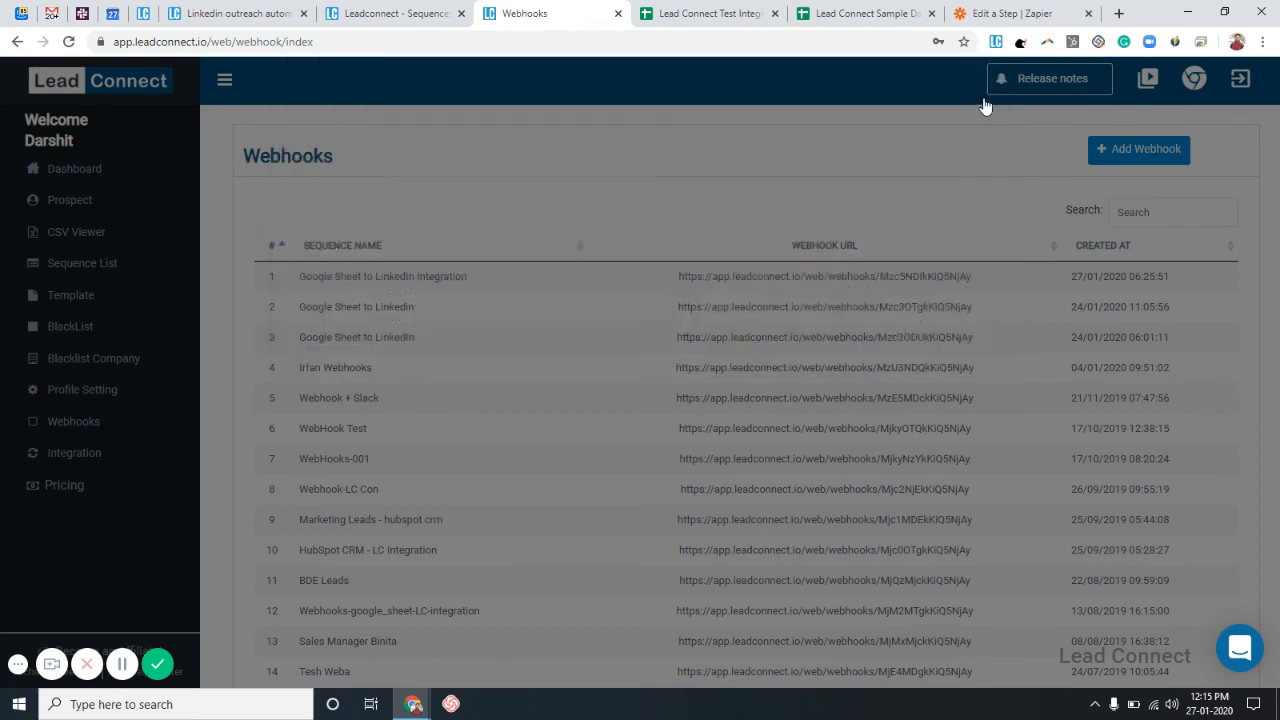
click(420, 13)
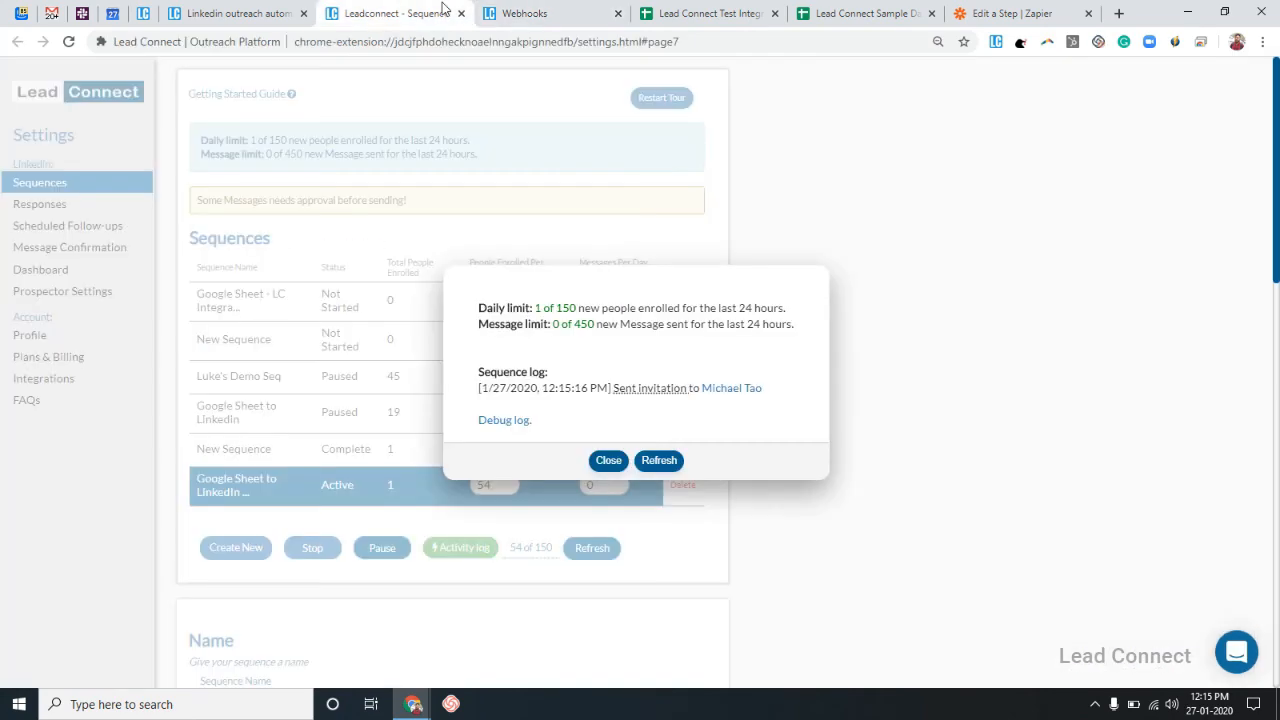
click(607, 461)
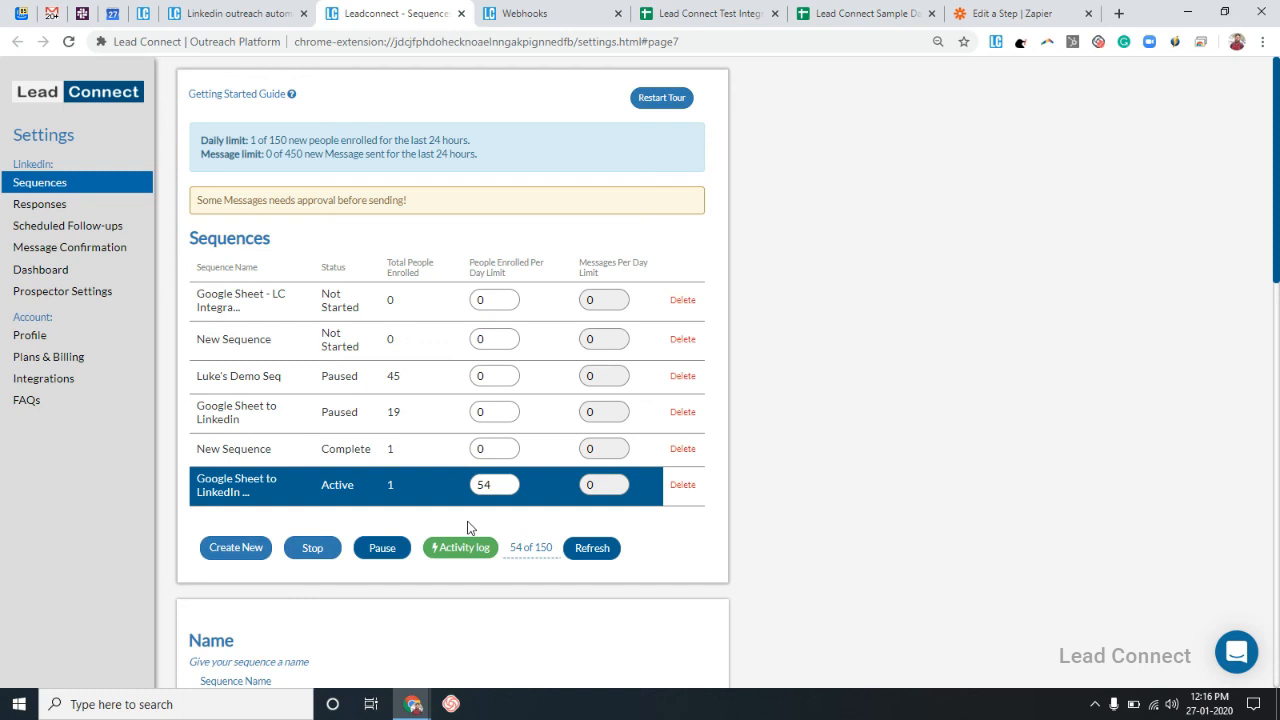
Recheck the Google Sheet to LinkedIn Integration webhook, now listing 11 Sent profiles.
click(516, 10)
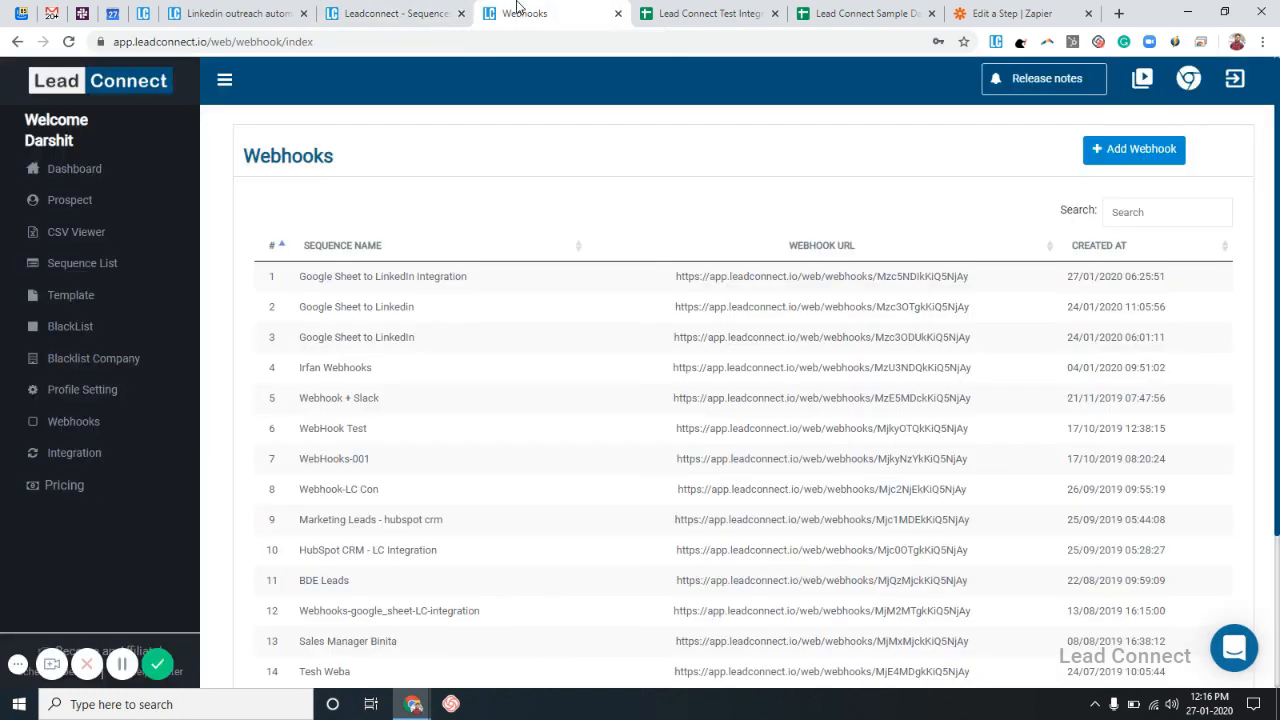
click(479, 276)
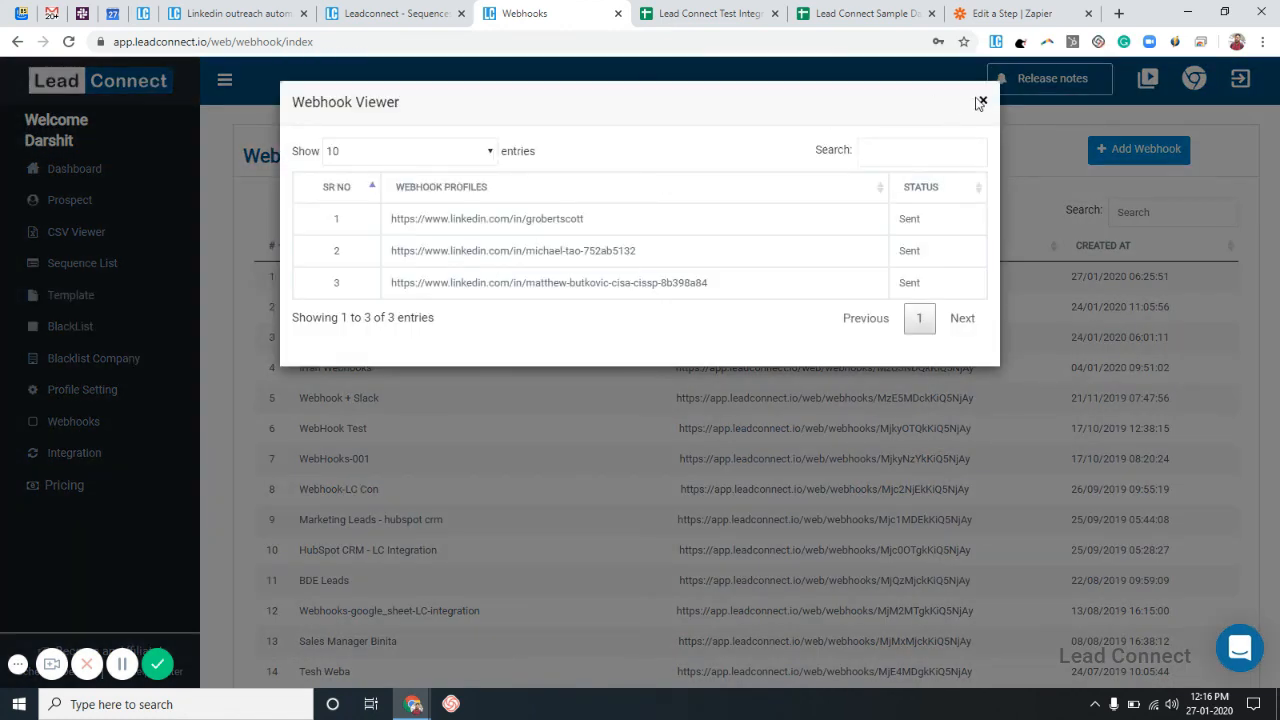
click(984, 101)
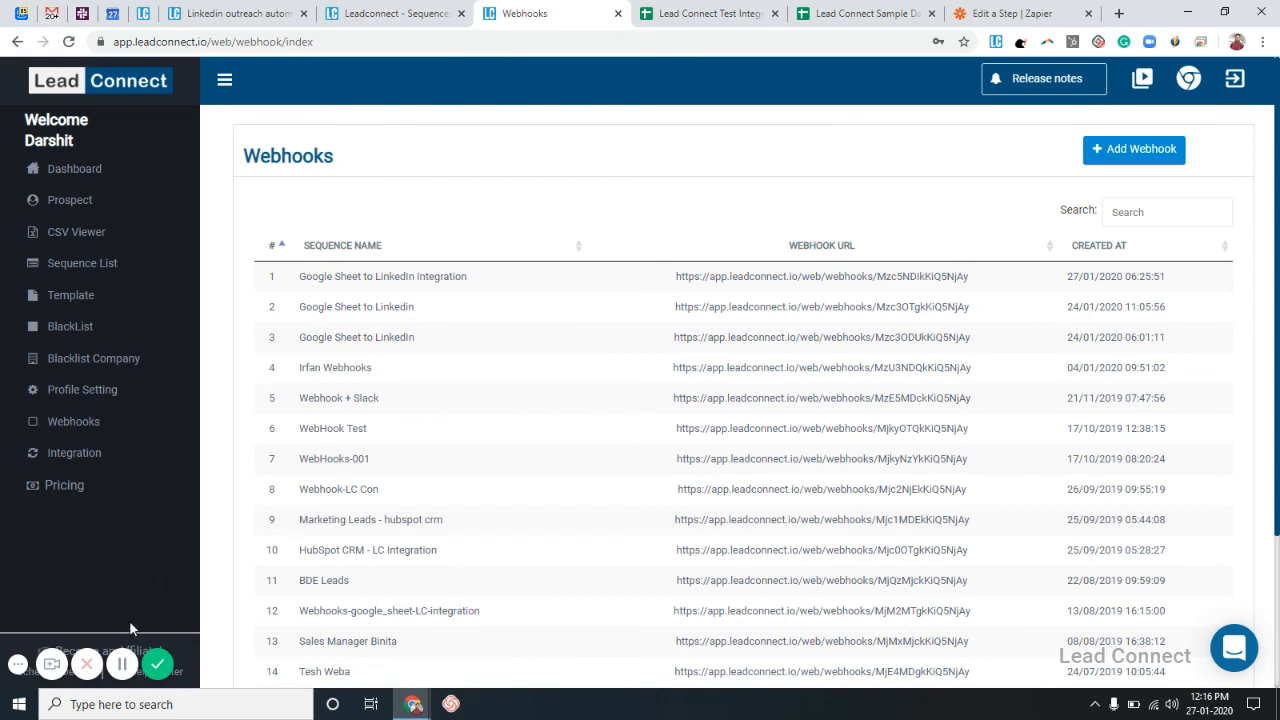
click(121, 664)
Page through the integration webhook's 11 Sent profiles and see the sequence's 5 enrolled people.
click(412, 280)
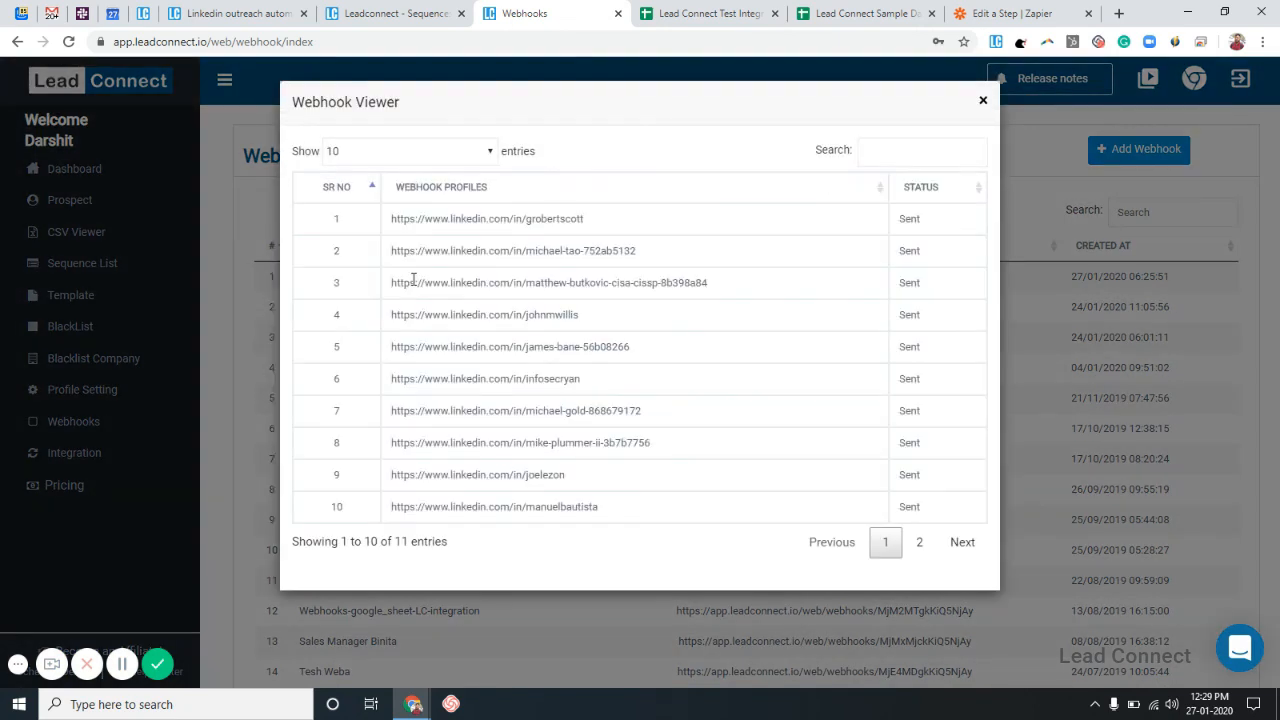
click(915, 544)
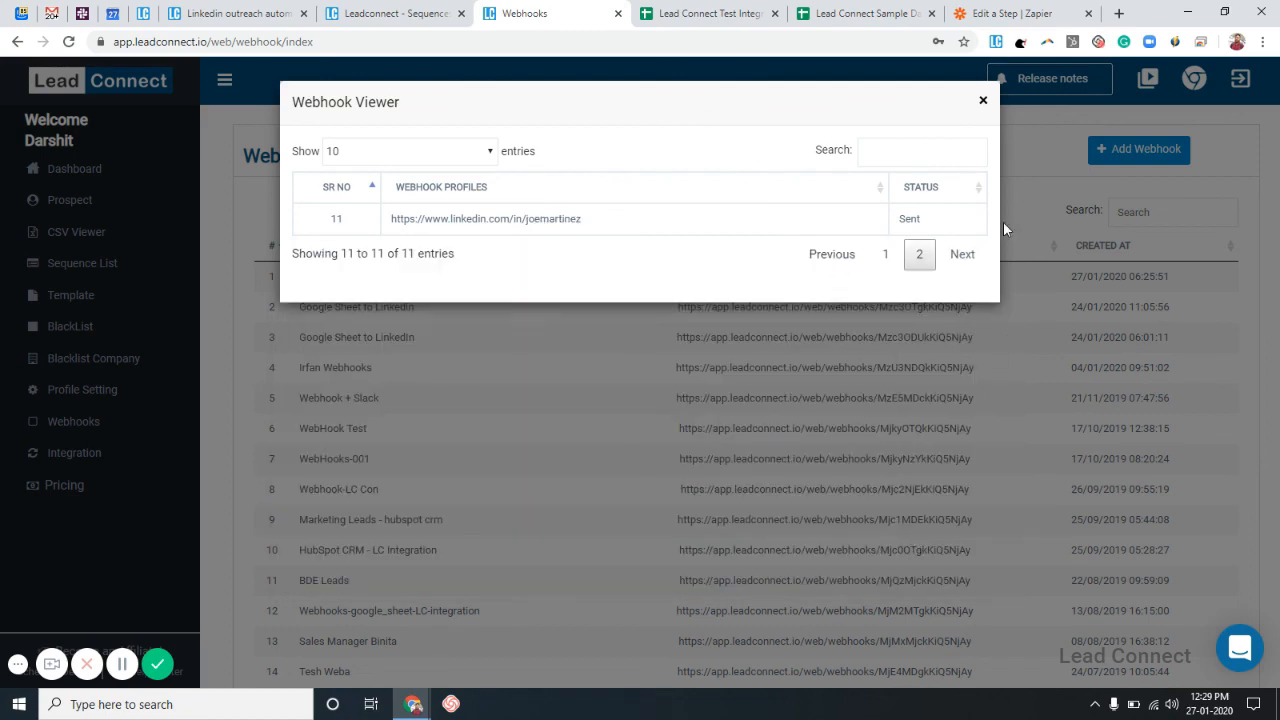
click(983, 101)
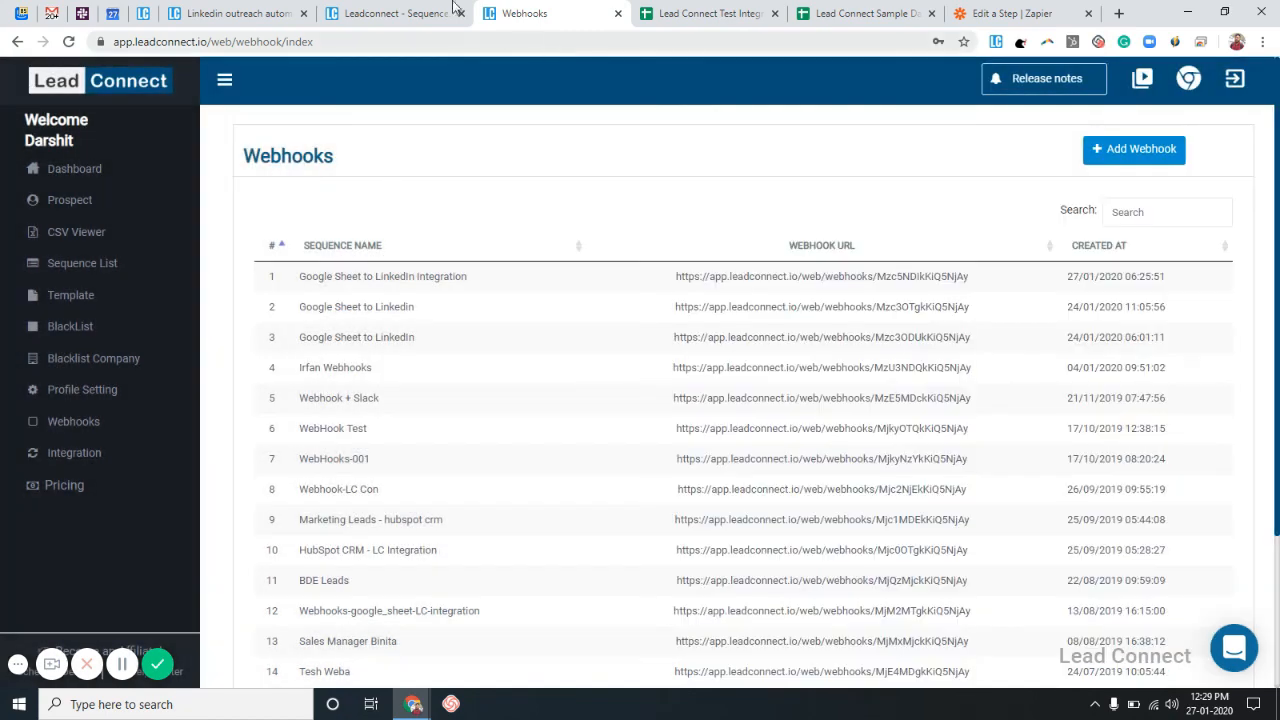
click(435, 8)
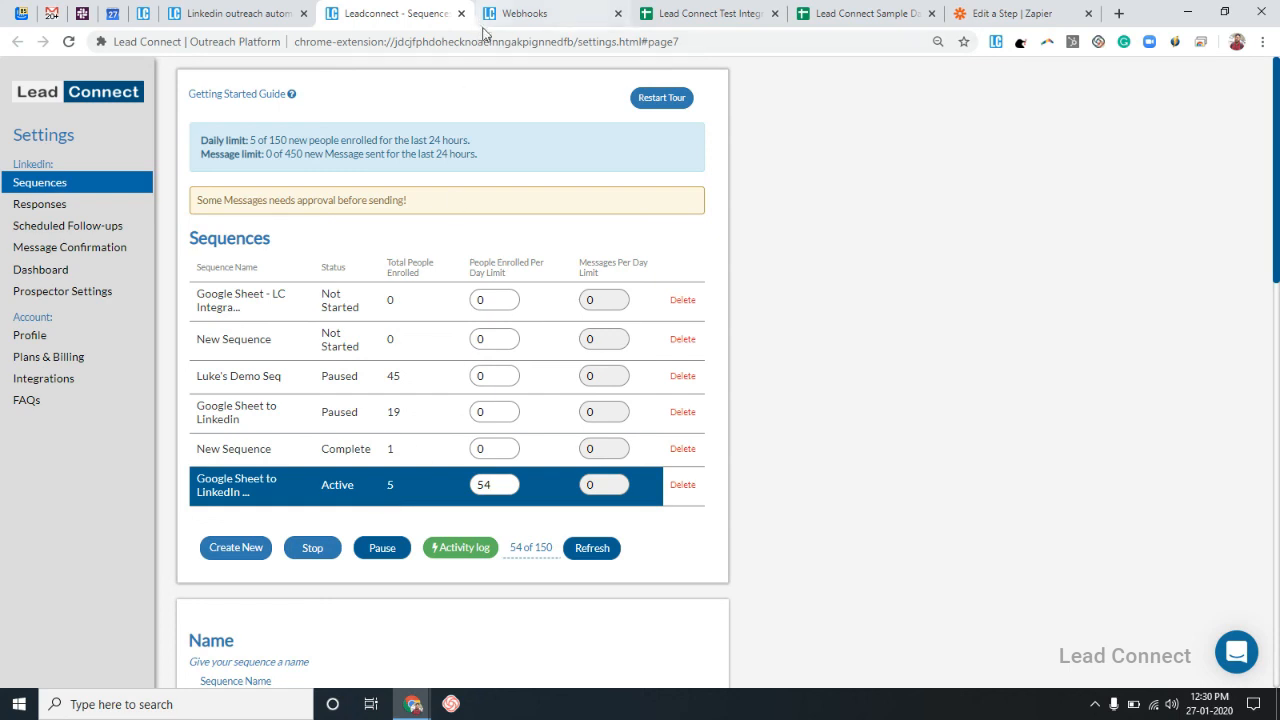
Recheck the webhook's received profiles and the Sequences page, then open the LeadConnect website.
click(525, 13)
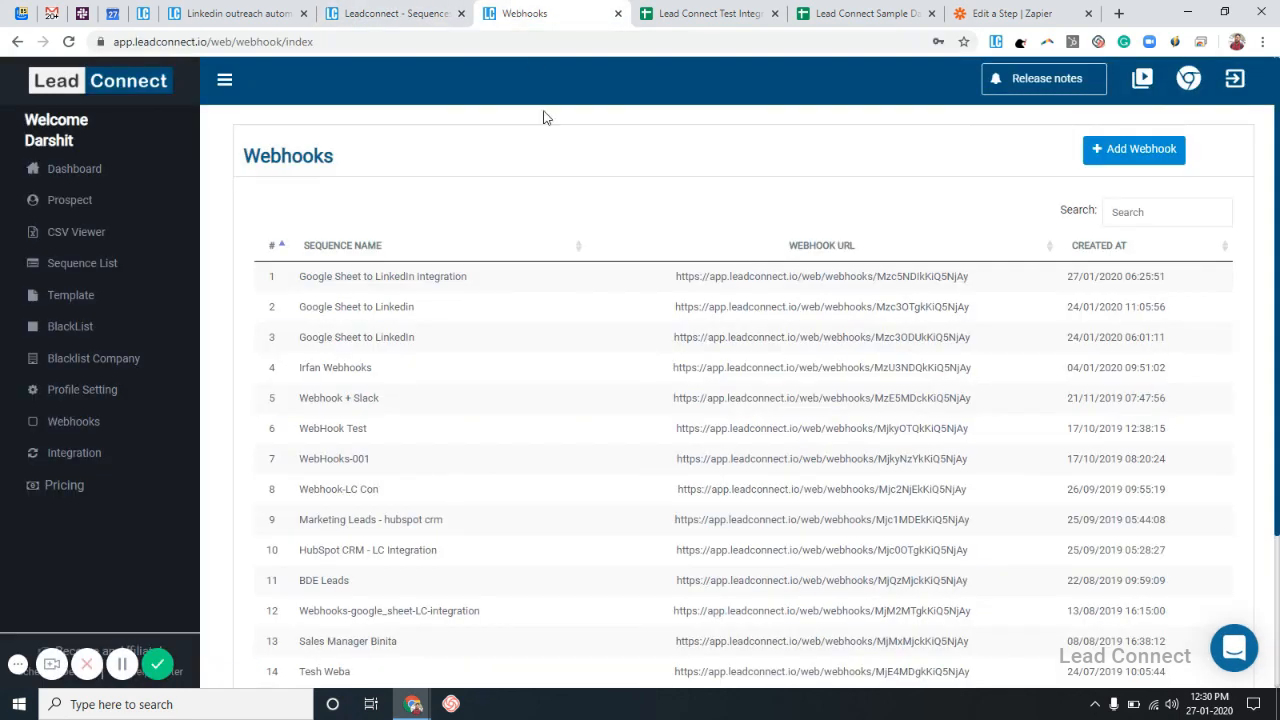
click(484, 280)
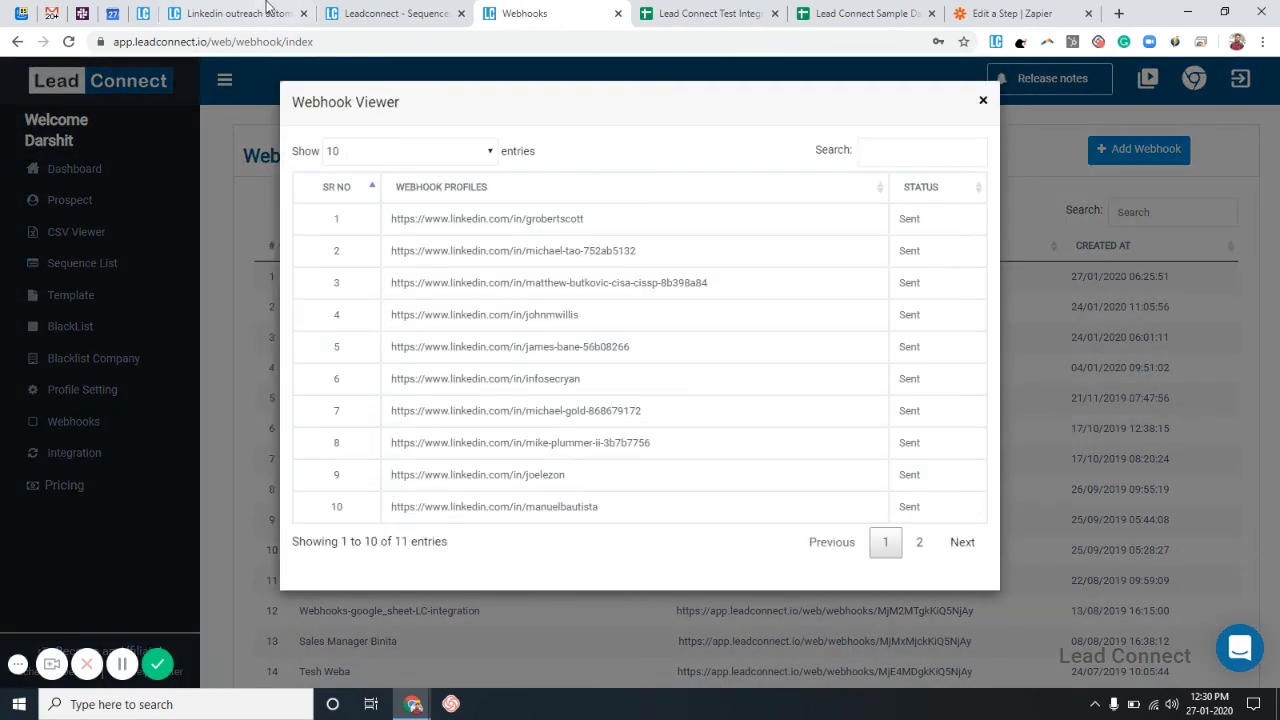
click(358, 13)
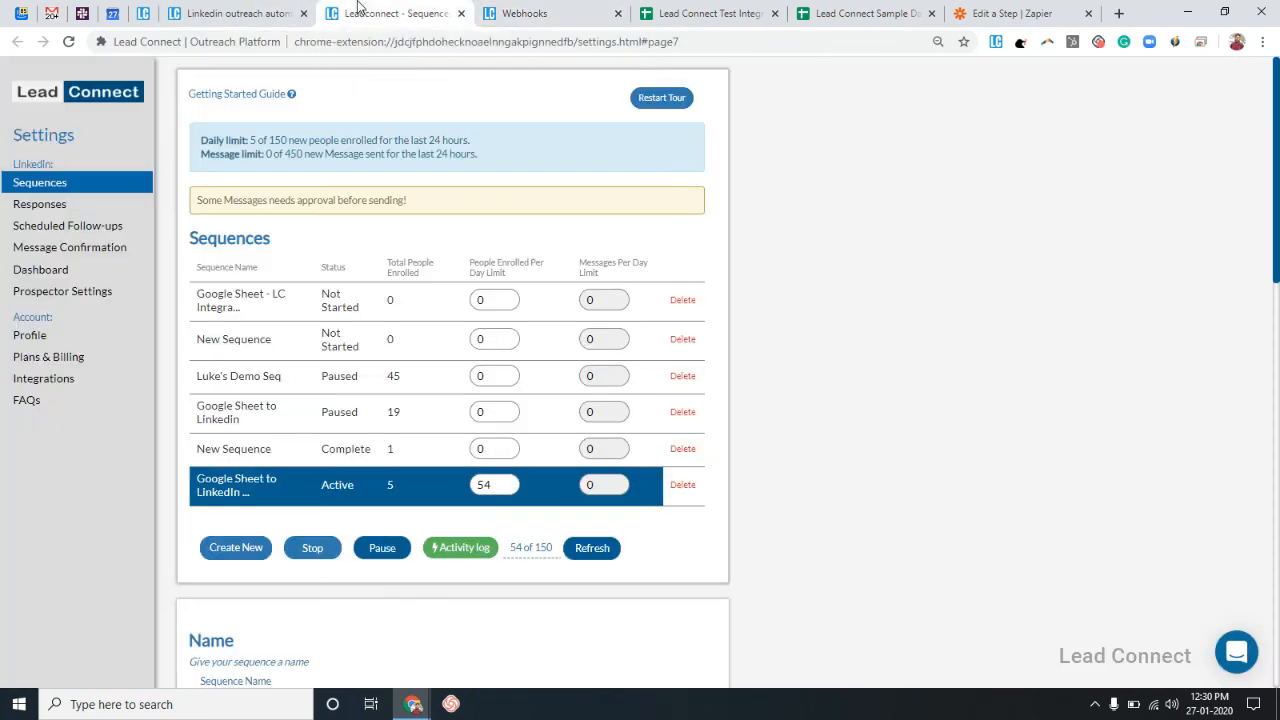
click(272, 13)
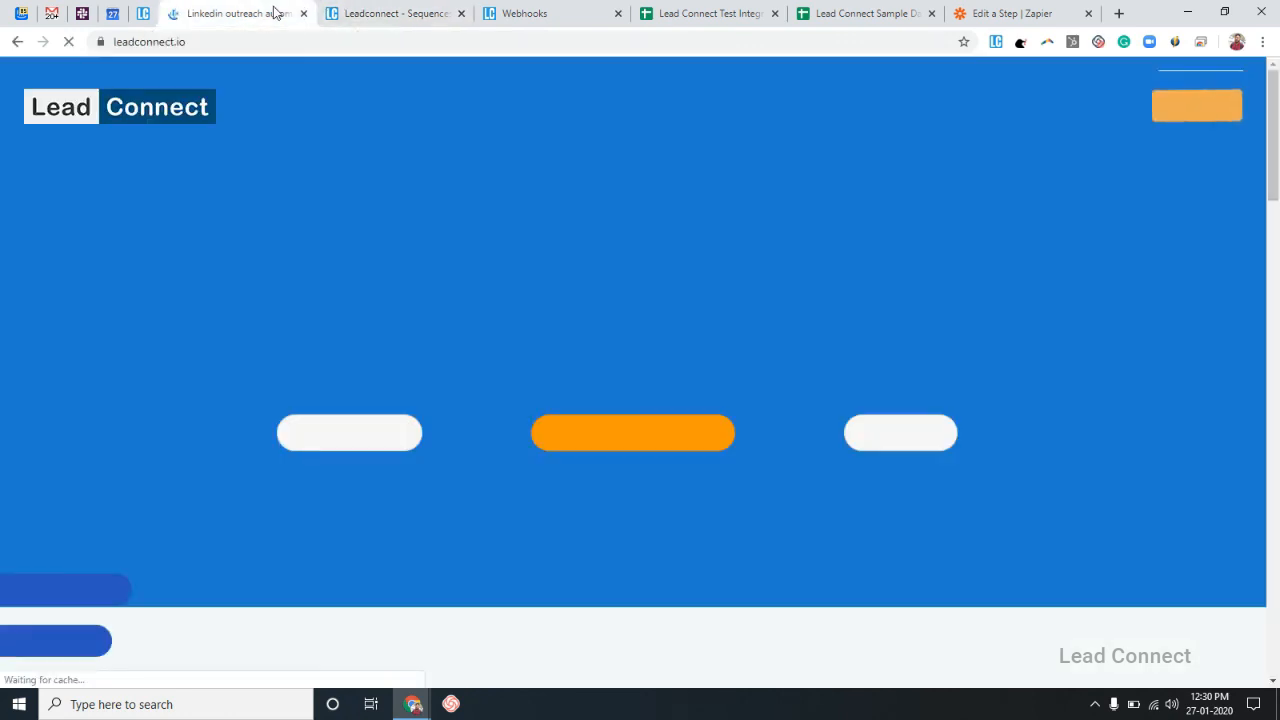